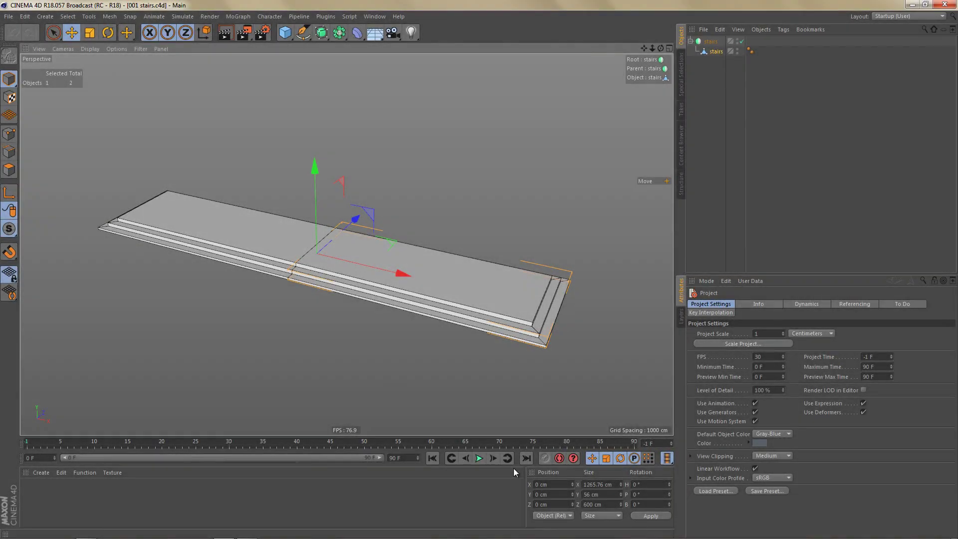
# Examine the building facade reference in the front view, from the stairs and arches up to the windows.
pyautogui.middleClick(402, 267)
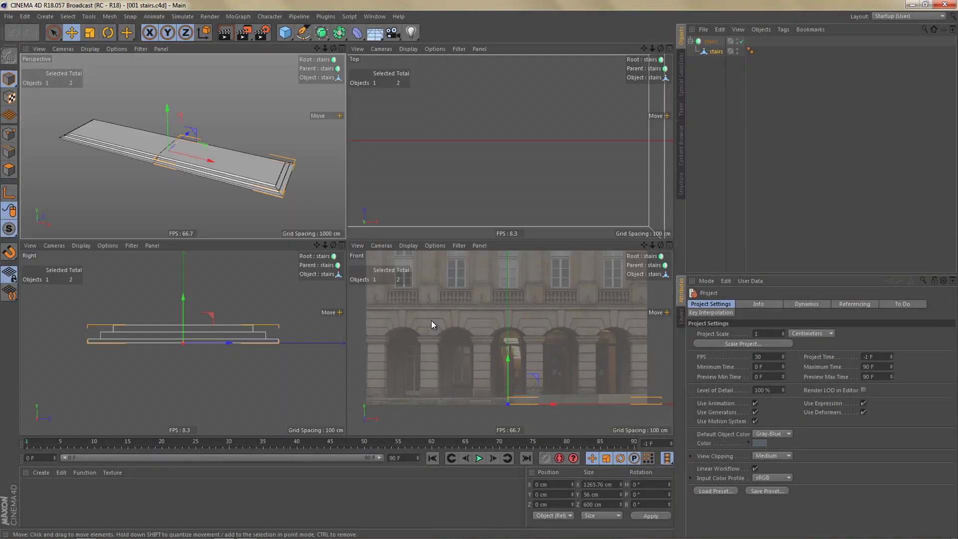
pyautogui.middleClick(431, 320)
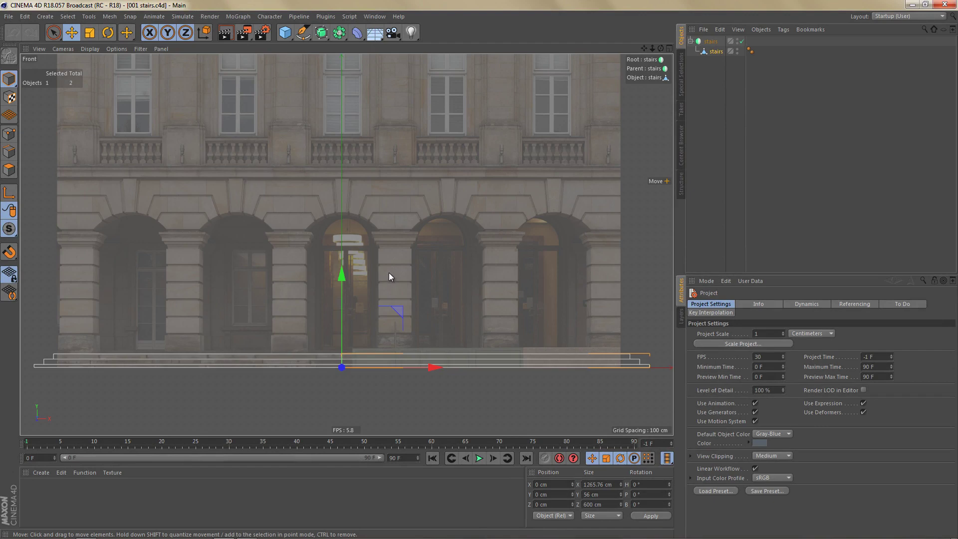
pyautogui.scroll(-4, 388, 272)
pyautogui.moveTo(385, 251); pyautogui.dragTo(376, 282, button='middle')
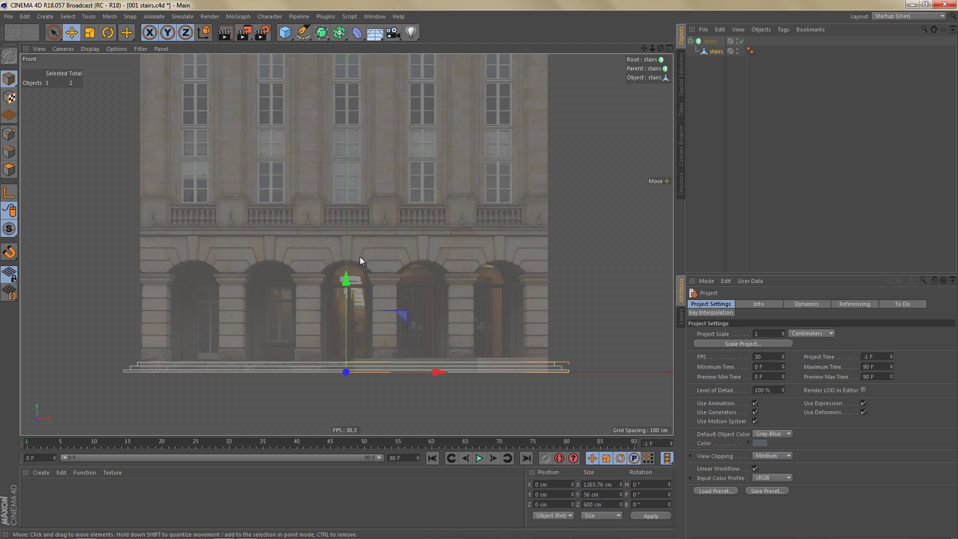
pyautogui.moveTo(361, 259); pyautogui.dragTo(342, 303, button='middle')
pyautogui.scroll(-1, 342, 303)
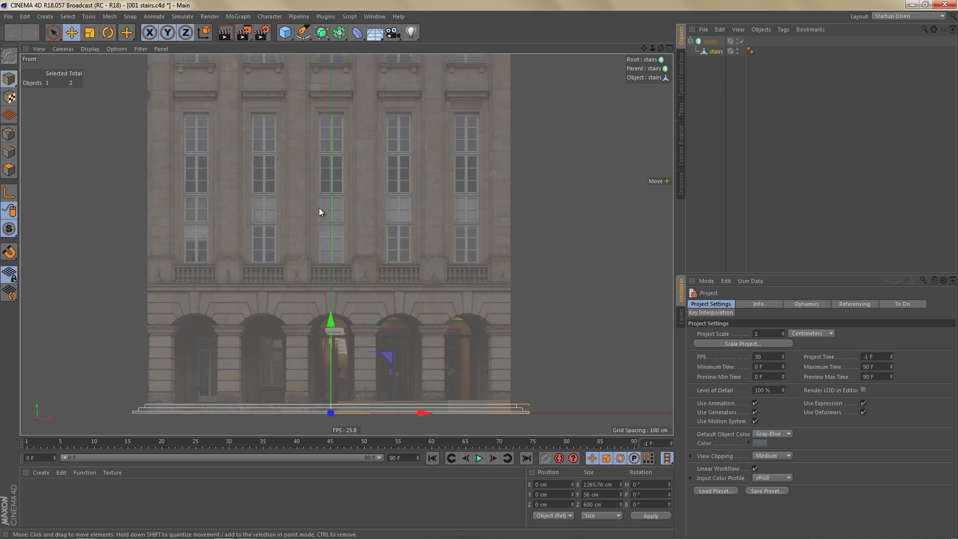
pyautogui.scroll(6, 315, 327)
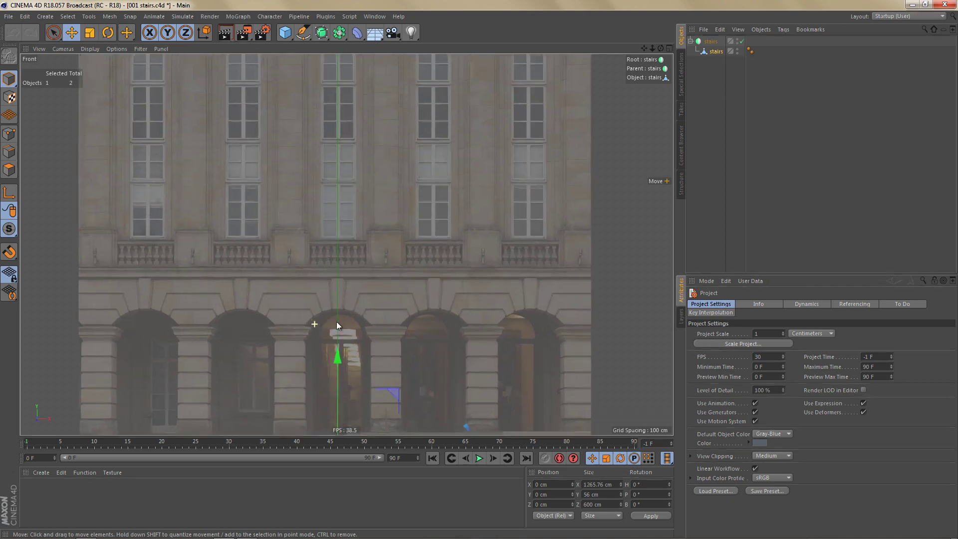
pyautogui.moveTo(375, 254); pyautogui.dragTo(375, 243, button='middle')
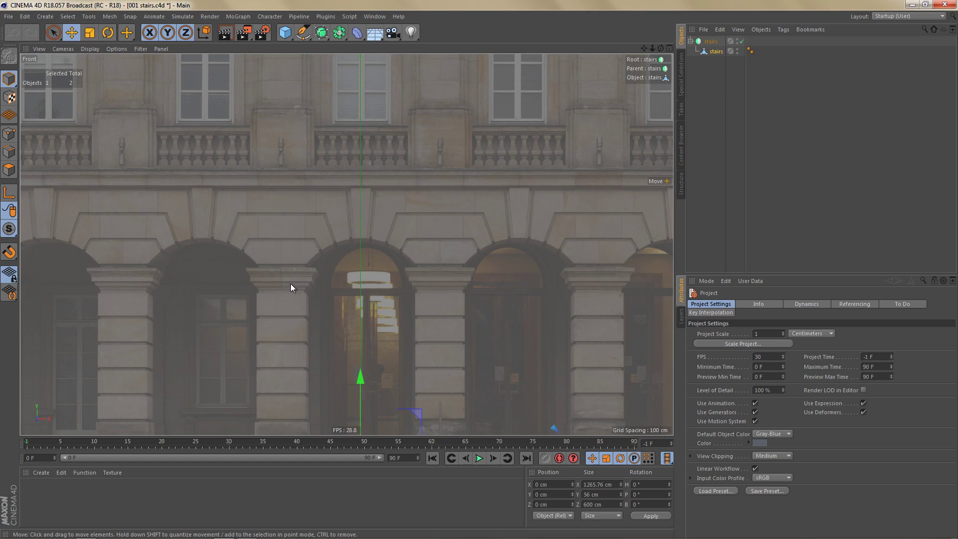
pyautogui.keyDown('alt'); pyautogui.moveTo(298, 271); pyautogui.dragTo(287, 294, button='right'); pyautogui.keyUp('alt')
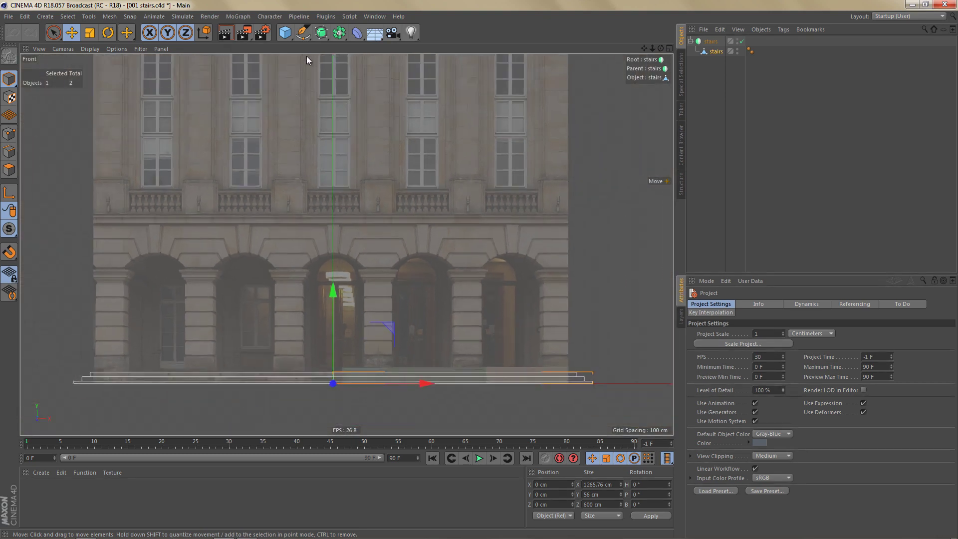
# Add a plane with -Z orientation, 1 width segment and 1 height segment.
pyautogui.moveTo(285, 32); pyautogui.dragTo(384, 122)
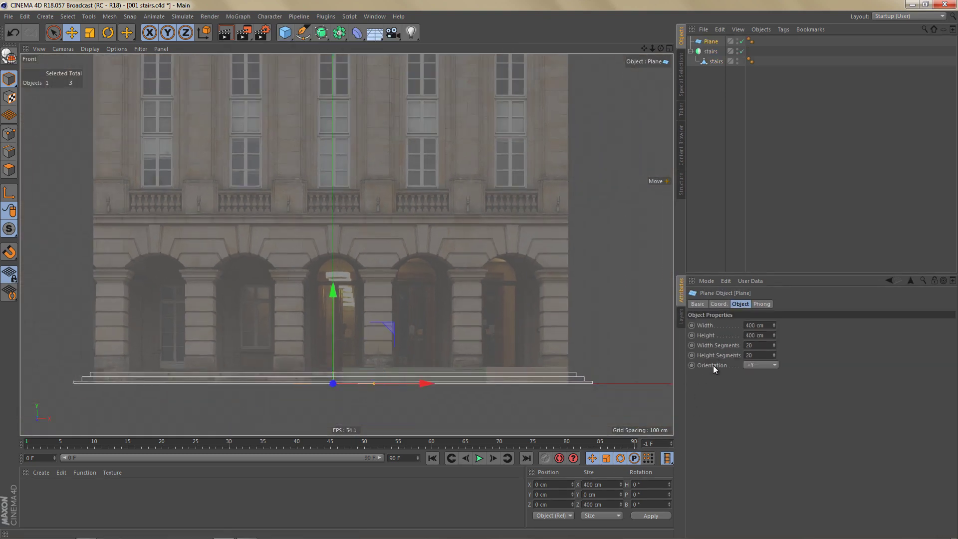
pyautogui.click(754, 365)
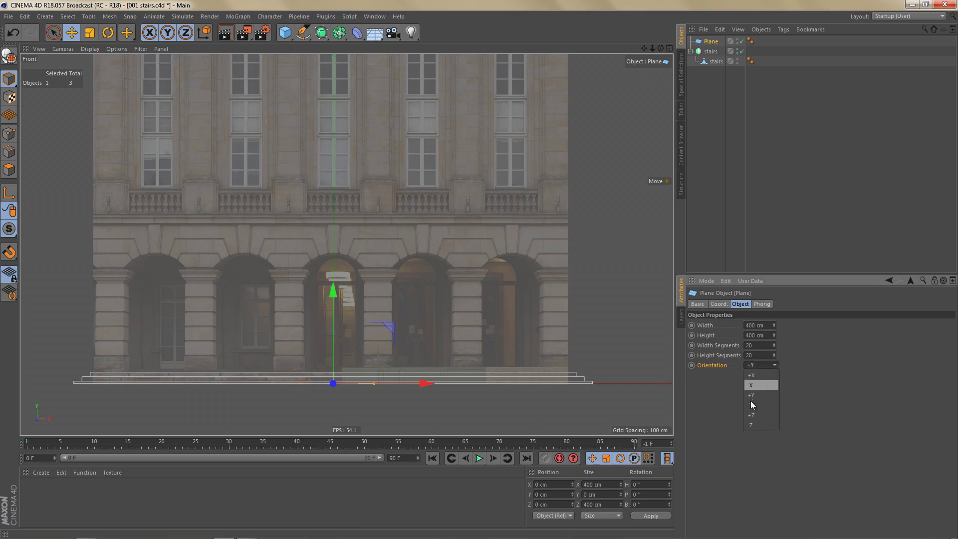
pyautogui.click(759, 426)
pyautogui.moveTo(728, 346); pyautogui.dragTo(729, 355)
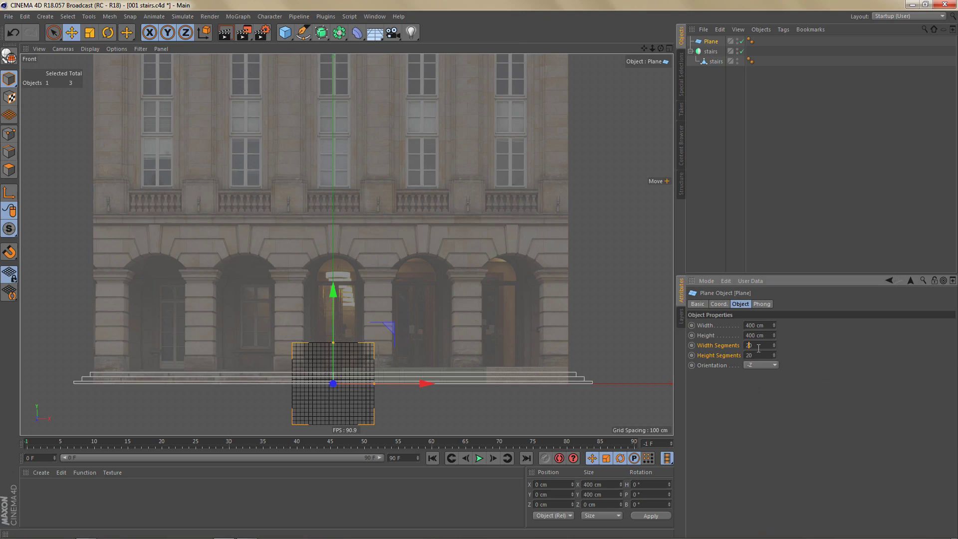
pyautogui.doubleClick(755, 345)
pyautogui.write('1')
pyautogui.doubleClick(758, 356)
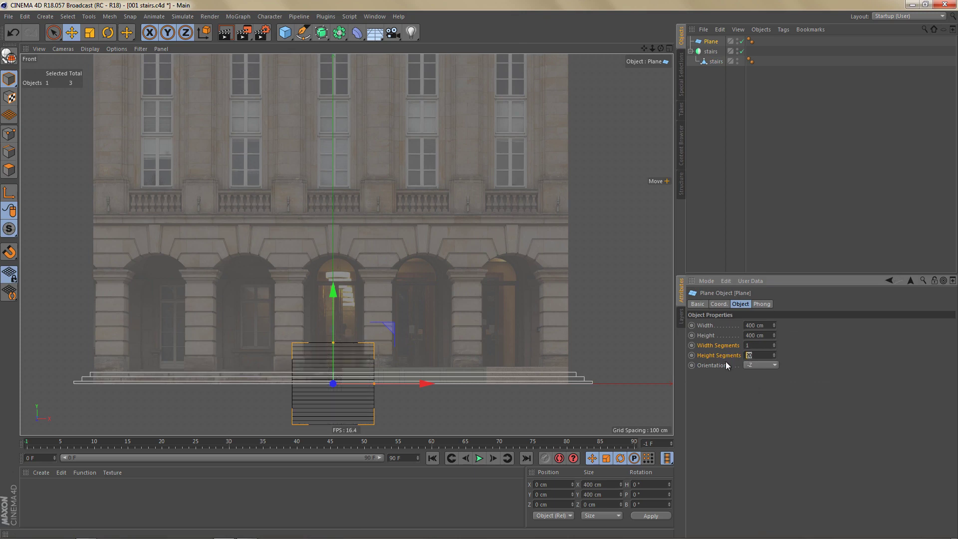
pyautogui.press('Return')
# Make the plane editable and use Axis Center with Y at -100% to place its axis on the bottom edge.
pyautogui.moveTo(433, 351); pyautogui.dragTo(447, 313, button='middle')
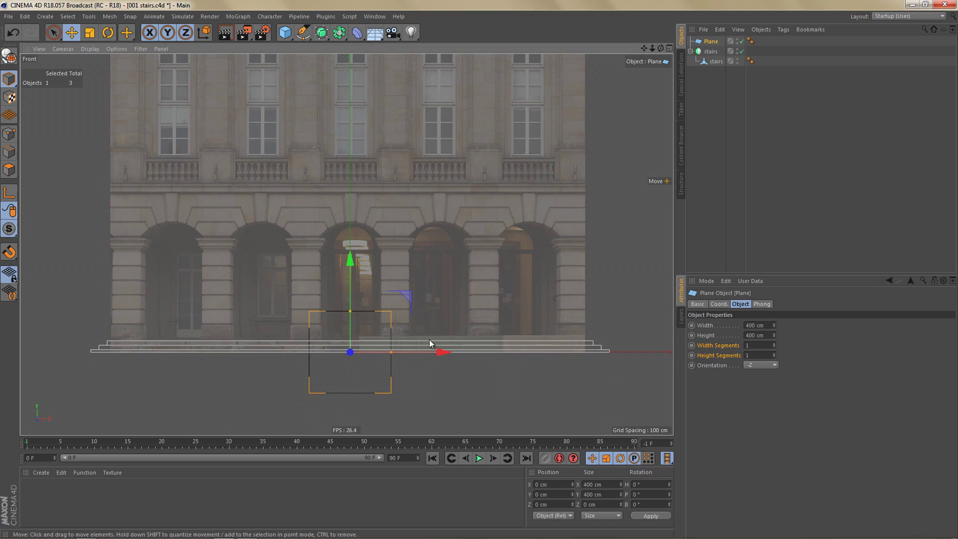
pyautogui.press('c')
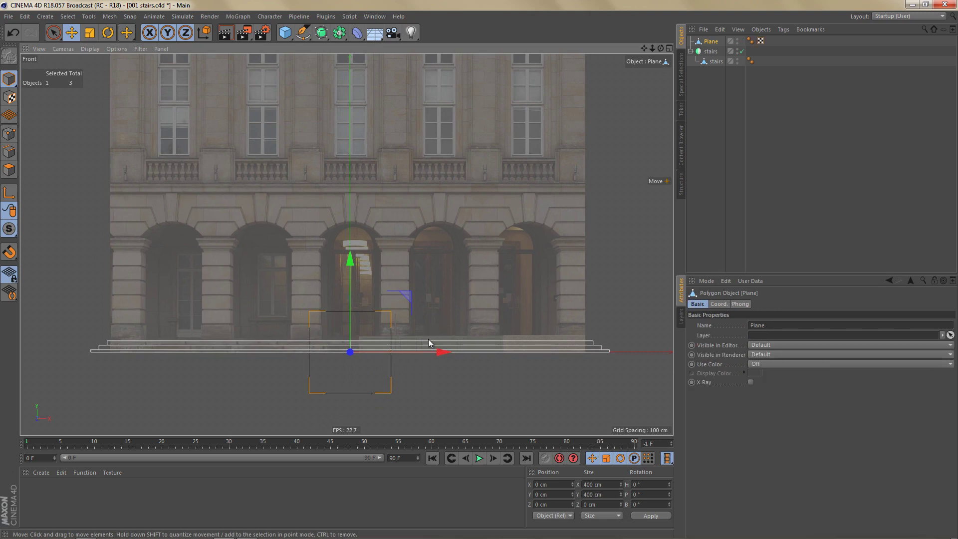
pyautogui.hotkey('alt', 'a')
pyautogui.moveTo(412, 272); pyautogui.dragTo(525, 262)
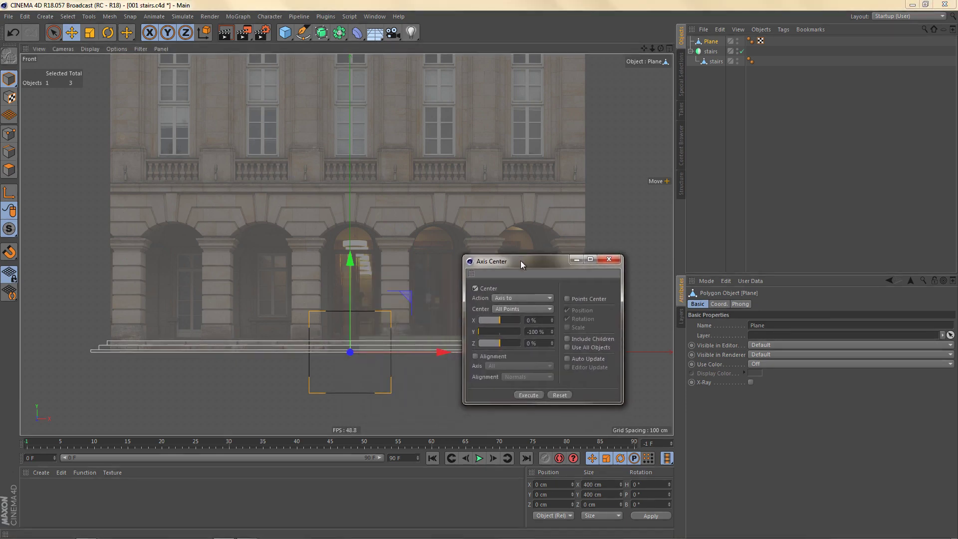
pyautogui.click(528, 395)
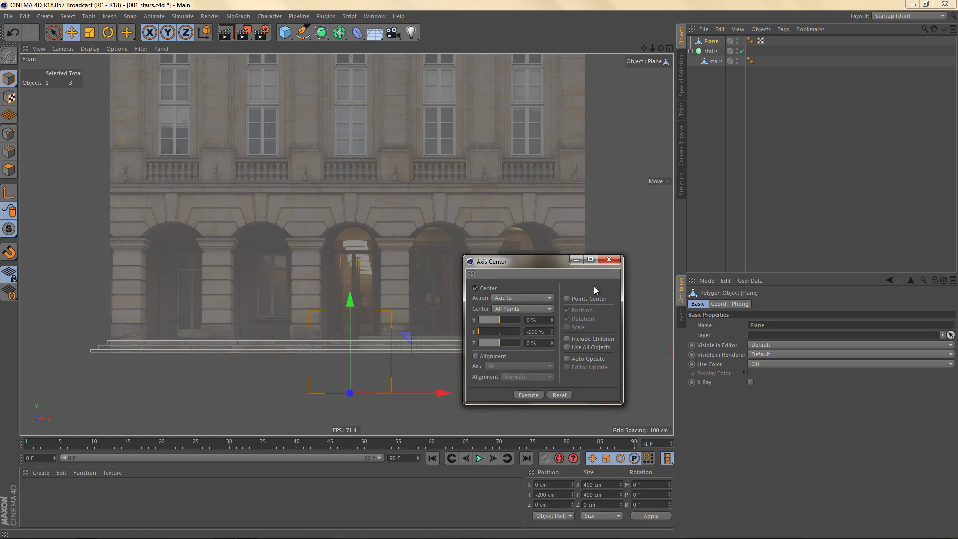
pyautogui.click(607, 261)
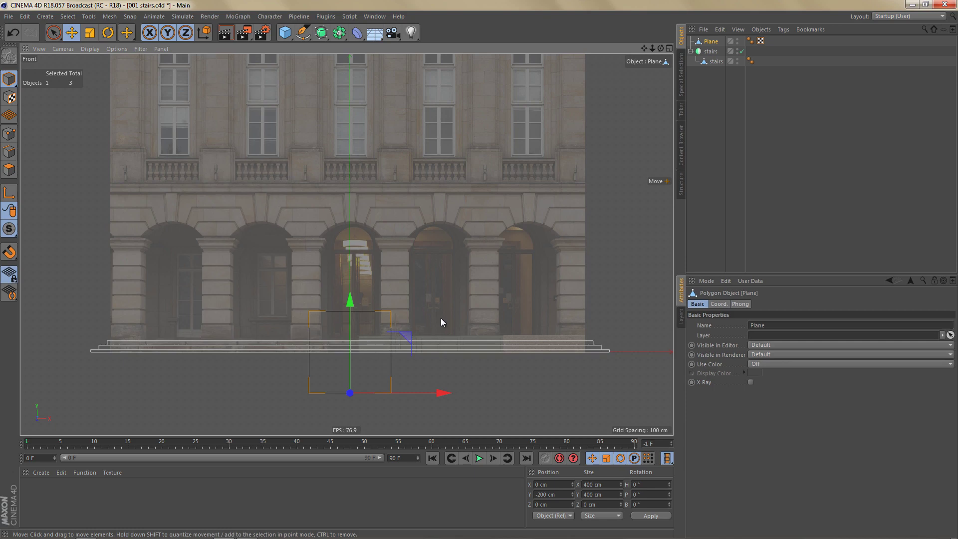
# Enable snapping for positioning the plane.
pyautogui.press('p')
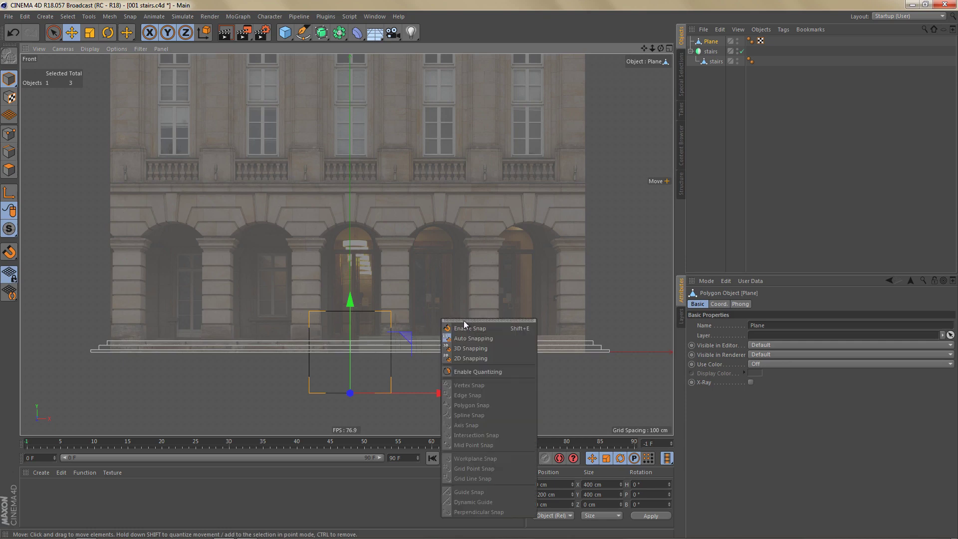
pyautogui.moveTo(465, 322); pyautogui.dragTo(514, 285)
pyautogui.click(516, 287)
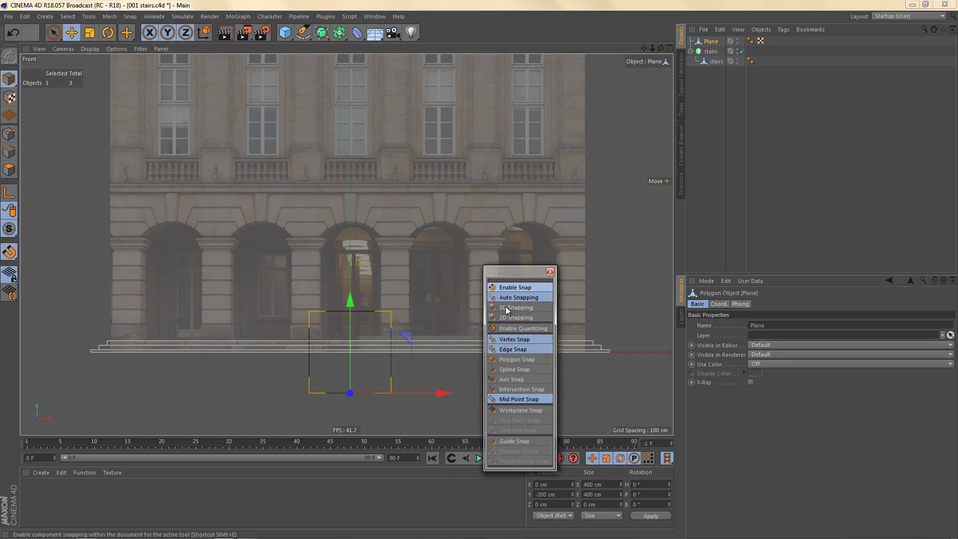
pyautogui.click(509, 352)
pyautogui.click(549, 270)
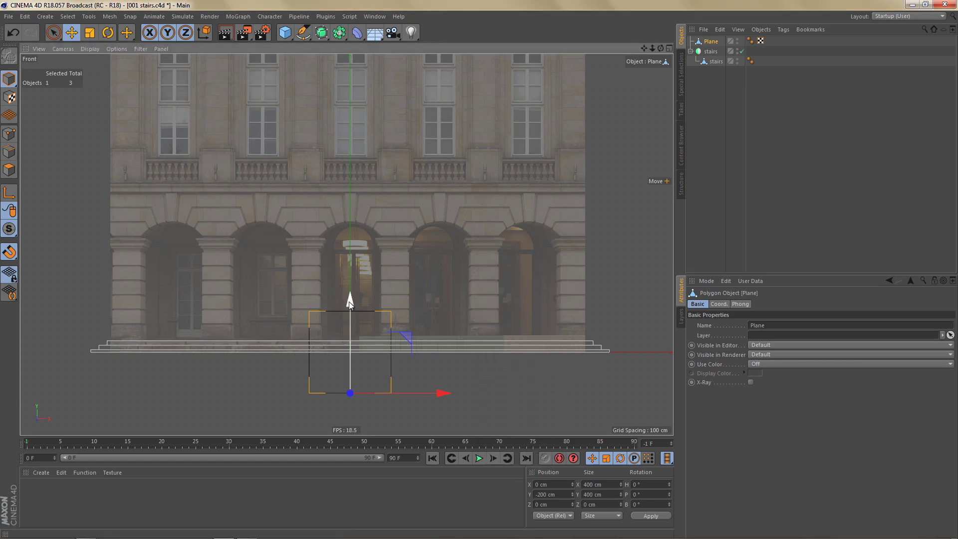
# Move the plane up along Y to 56 cm, snapping its bottom edge onto the top of the stairs.
pyautogui.moveTo(352, 294); pyautogui.dragTo(358, 252)
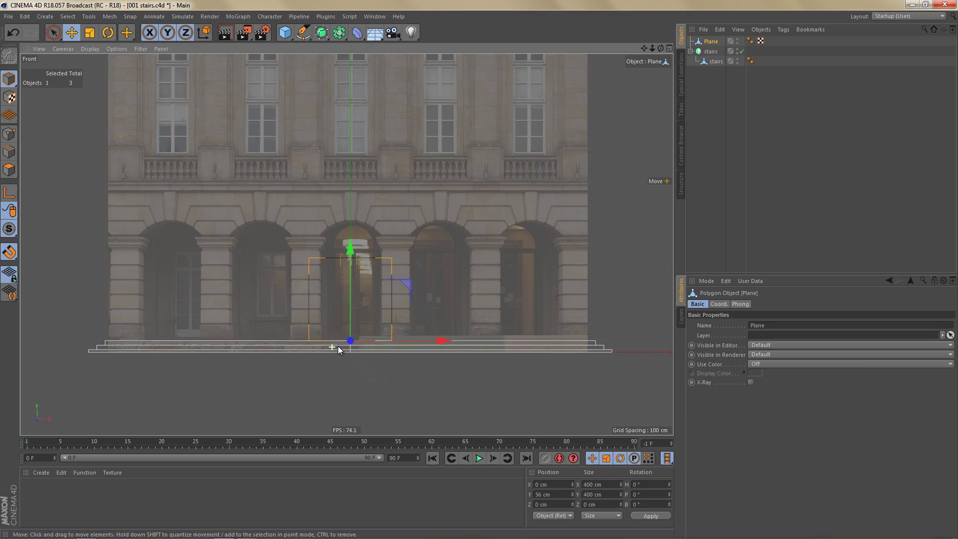
pyautogui.scroll(4, 336, 346)
pyautogui.scroll(-3, 341, 314)
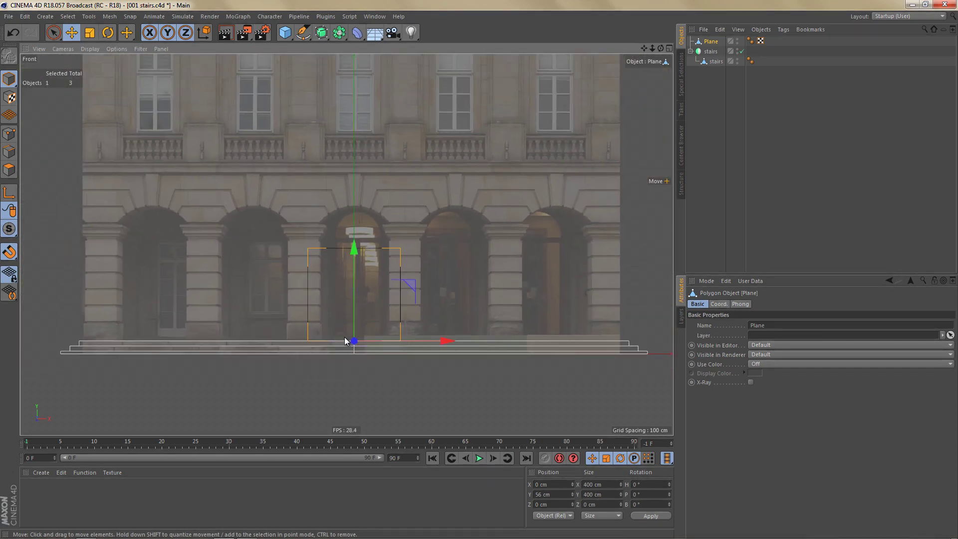
pyautogui.scroll(-1, 342, 331)
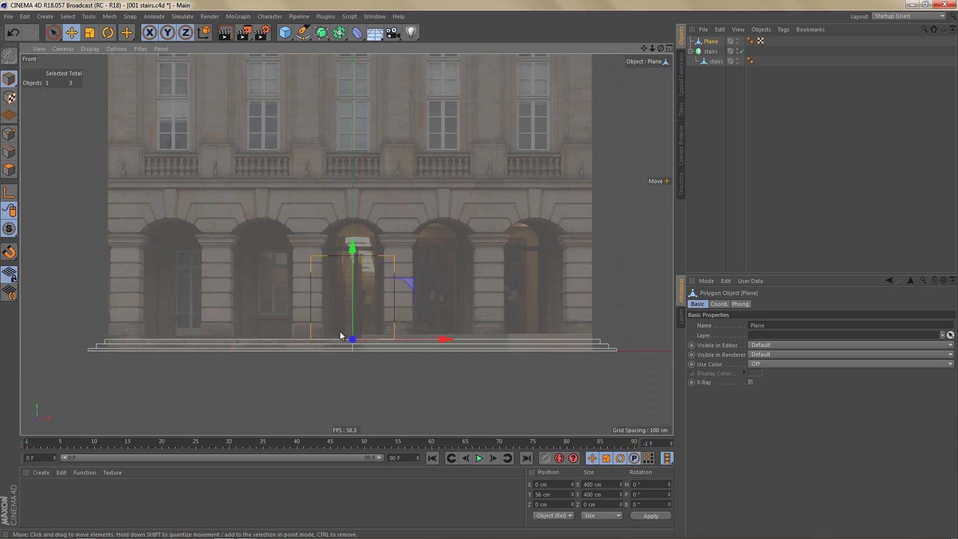
# Scale the plane horizontally to the facade's width and set its X size to 2300 cm.
pyautogui.press('t')
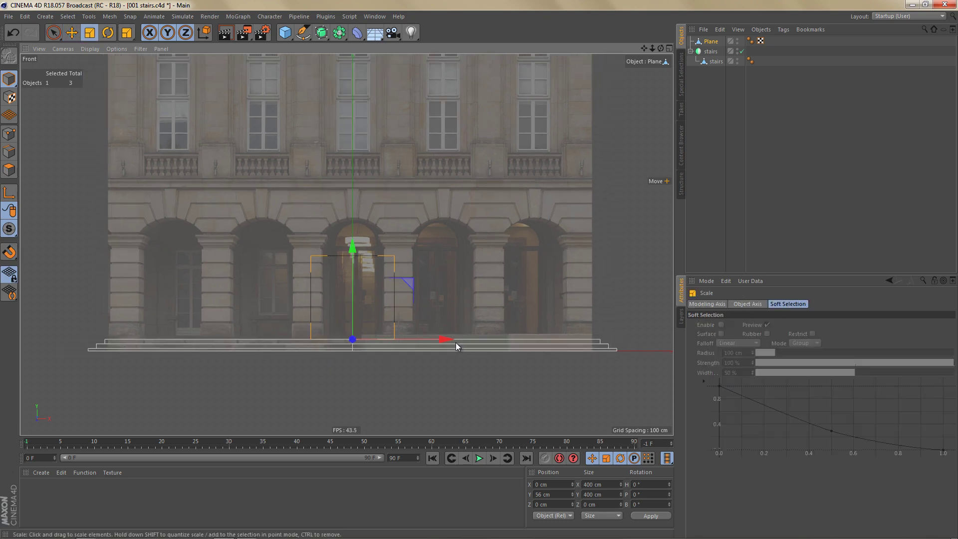
pyautogui.moveTo(449, 340); pyautogui.dragTo(479, 269)
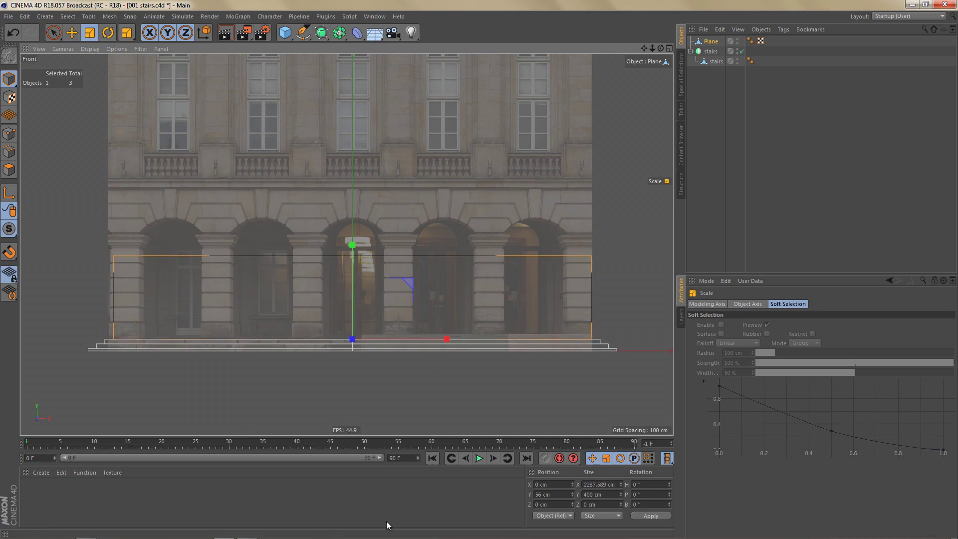
pyautogui.click(587, 485)
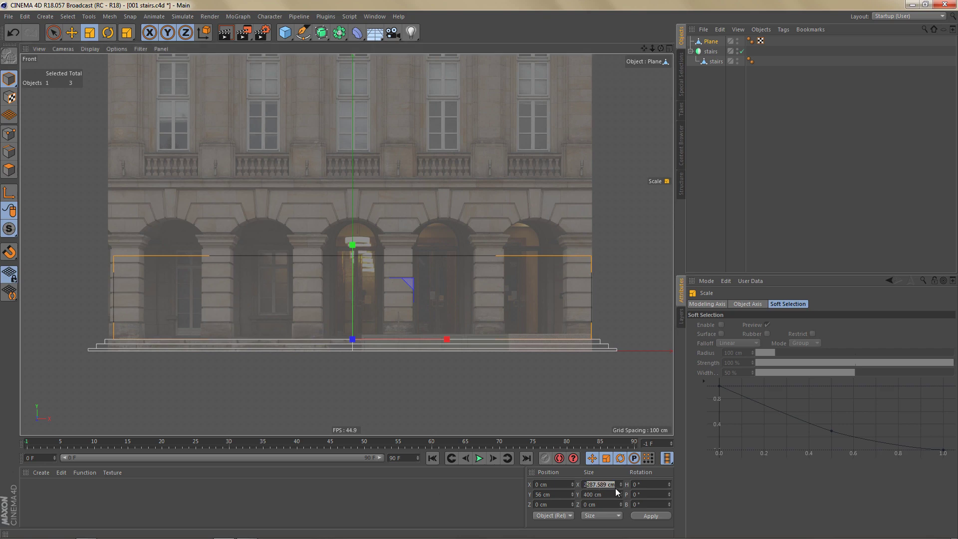
pyautogui.write('2300')
pyautogui.press('Return')
# Scale the plane vertically to a height of about 2678 cm, up to just below the facade's cornice.
pyautogui.scroll(-5, 337, 287)
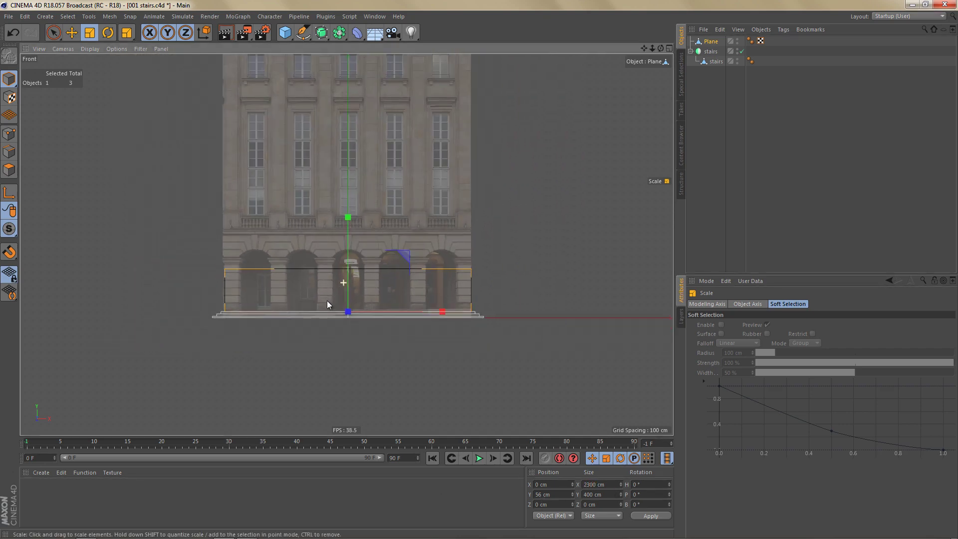
pyautogui.keyDown('alt'); pyautogui.moveTo(353, 323); pyautogui.dragTo(342, 350, button='middle'); pyautogui.keyUp('alt')
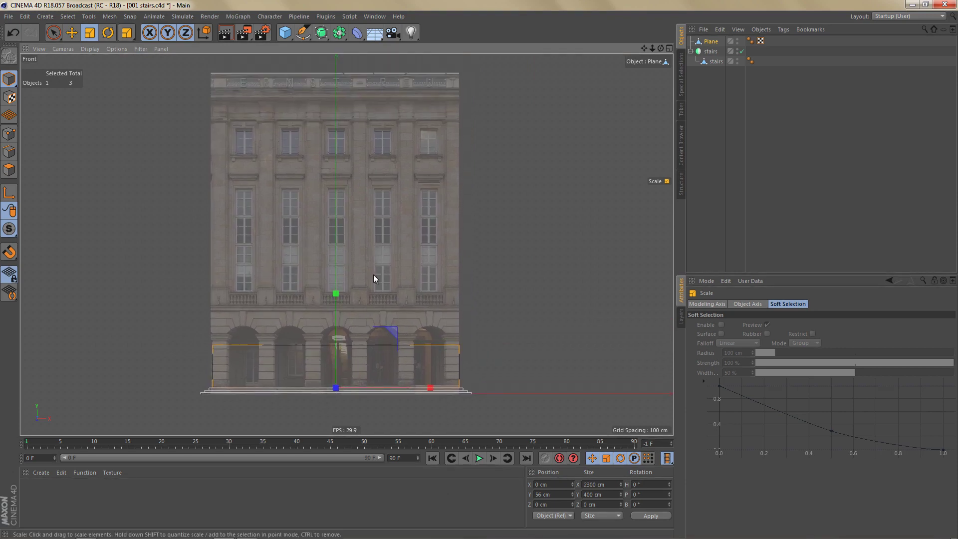
pyautogui.moveTo(335, 293); pyautogui.dragTo(480, 275)
pyautogui.moveTo(351, 200); pyautogui.dragTo(359, 292, button='middle')
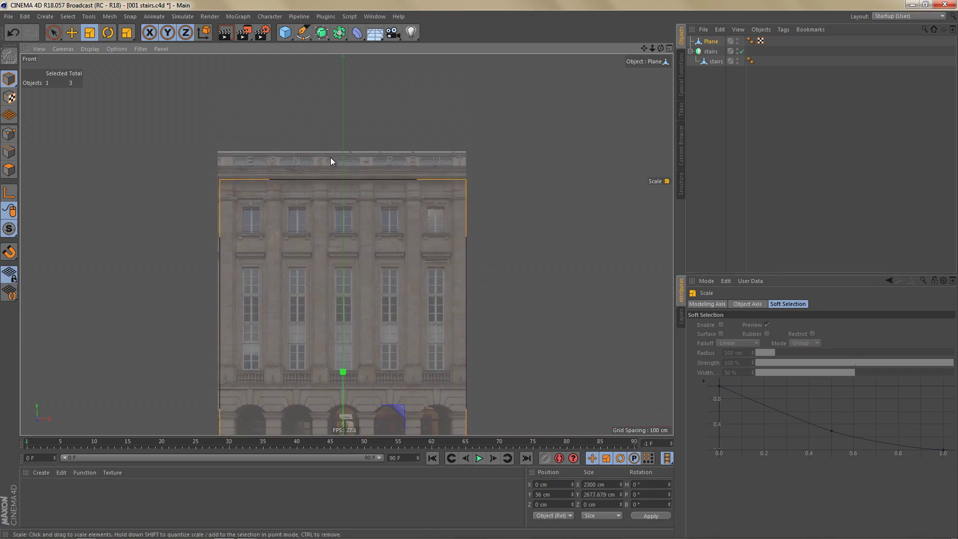
# Lock the X and Z axes, fine-tune the plane's height to about 2685 cm against the cornice, and unlock both axes.
pyautogui.scroll(10, 349, 180)
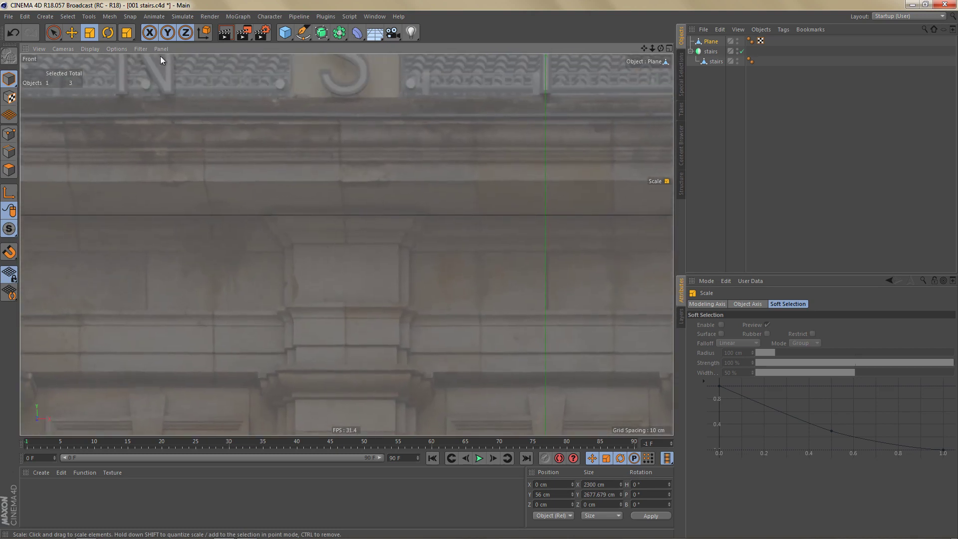
pyautogui.click(148, 32)
pyautogui.click(185, 32)
pyautogui.scroll(2, 336, 239)
pyautogui.moveTo(337, 244); pyautogui.dragTo(362, 236)
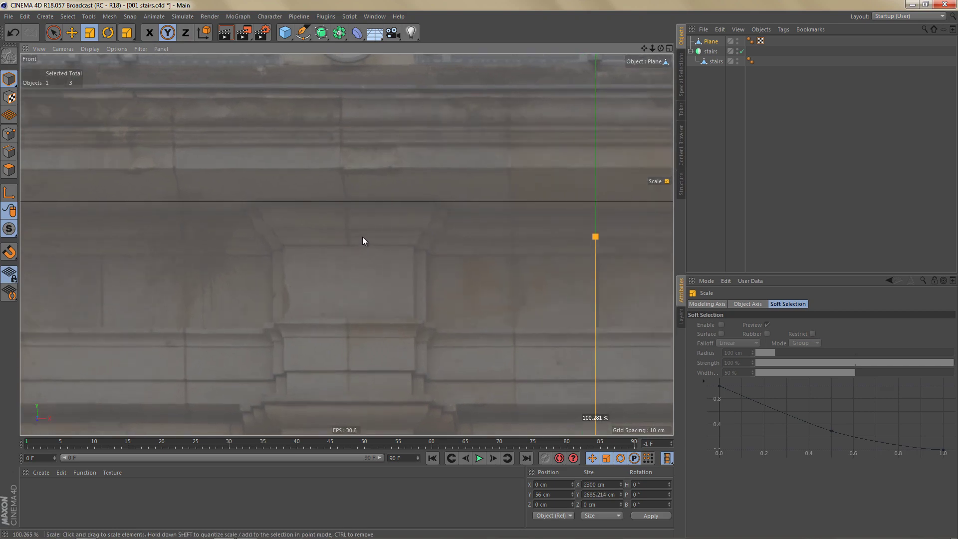
pyautogui.keyDown('alt'); pyautogui.moveTo(340, 232); pyautogui.dragTo(306, 268, button='right'); pyautogui.keyUp('alt')
pyautogui.click(149, 33)
pyautogui.click(185, 33)
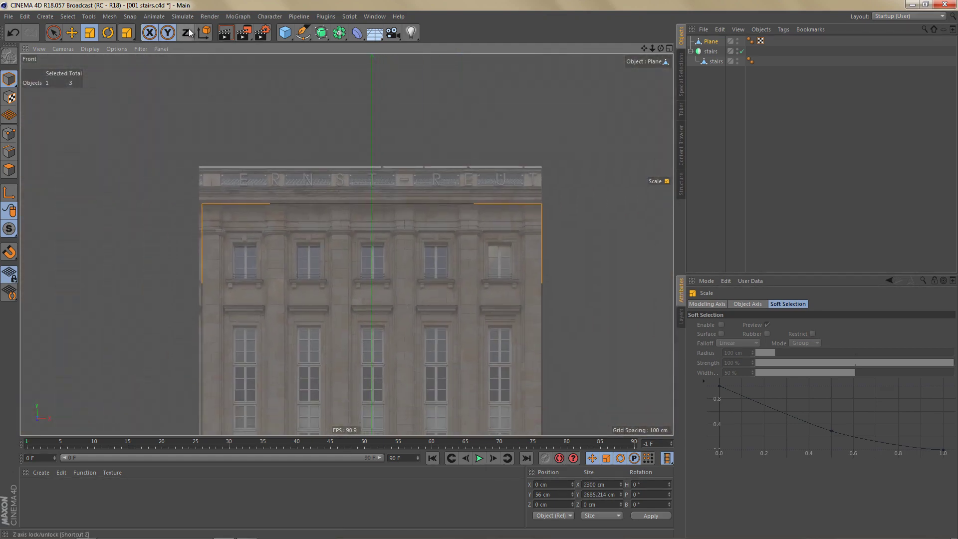
# Connect the plane's two vertical side edges with a new horizontal edge across the middle of the wall.
pyautogui.middleClick(419, 279)
pyautogui.middleClick(293, 181)
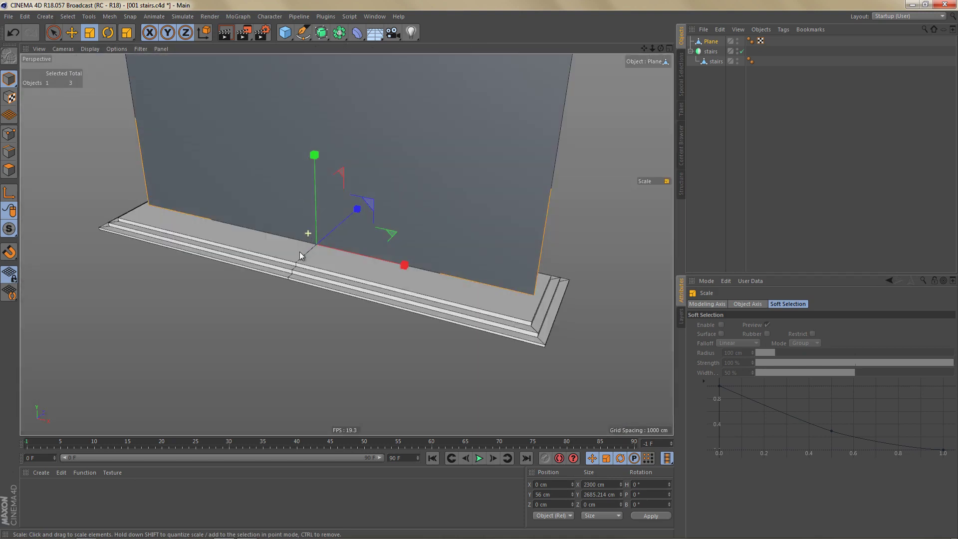
pyautogui.scroll(-5, 301, 248)
pyautogui.keyDown('alt'); pyautogui.moveTo(300, 257); pyautogui.dragTo(361, 276); pyautogui.keyUp('alt')
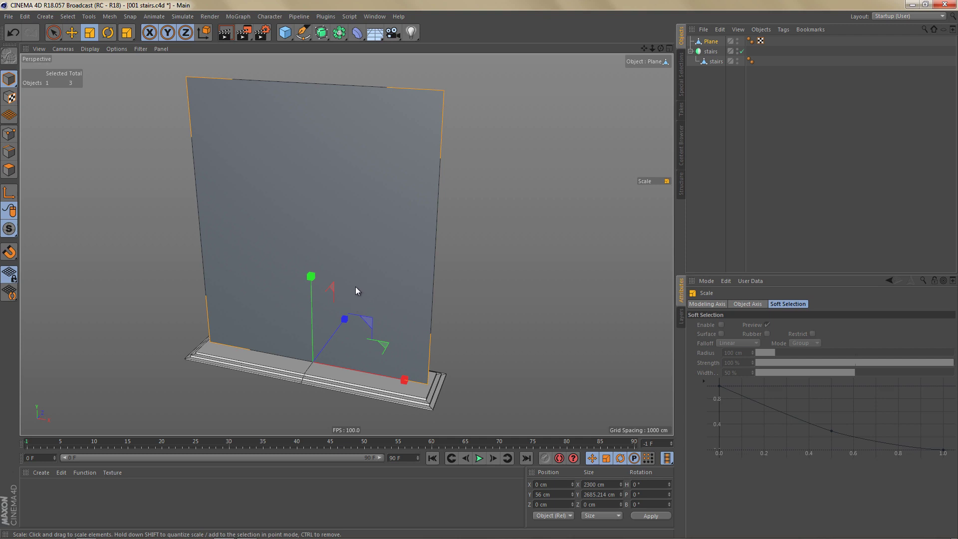
pyautogui.press('Return')
pyautogui.hotkey('ctrl', 'a')
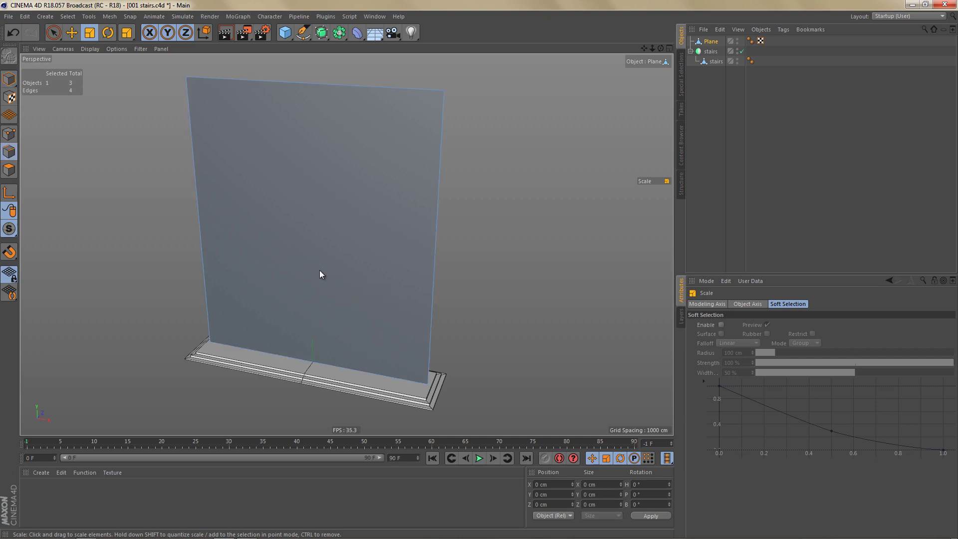
pyautogui.press('space')
pyautogui.click(197, 203)
pyautogui.keyDown('shift'); pyautogui.click(437, 235); pyautogui.keyUp('shift')
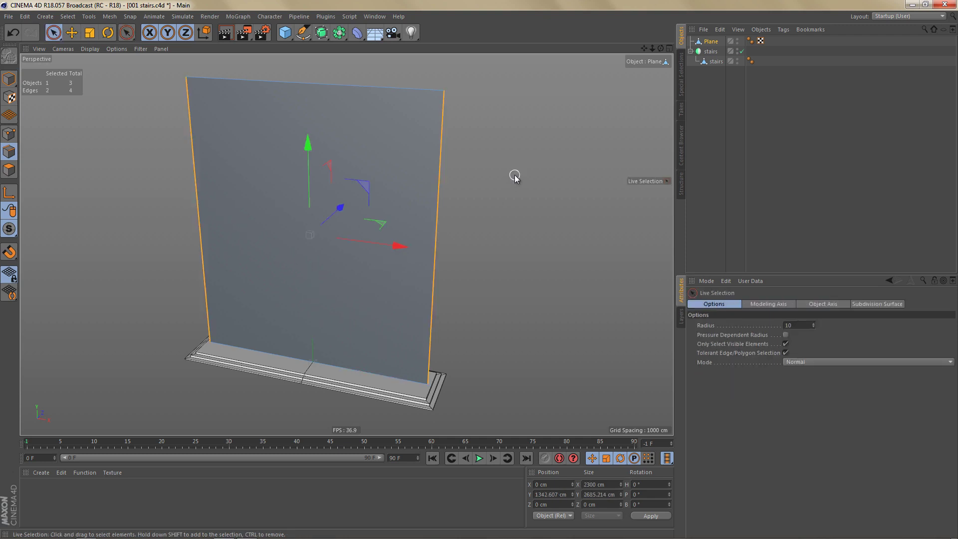
pyautogui.rightClick(514, 175)
pyautogui.click(543, 249)
# Move the new horizontal edge down along Y to about 736 cm, onto the ledge between the arches and the balustrade in the front reference.
pyautogui.click(262, 229)
pyautogui.keyDown('alt'); pyautogui.moveTo(269, 231); pyautogui.dragTo(394, 315); pyautogui.keyUp('alt')
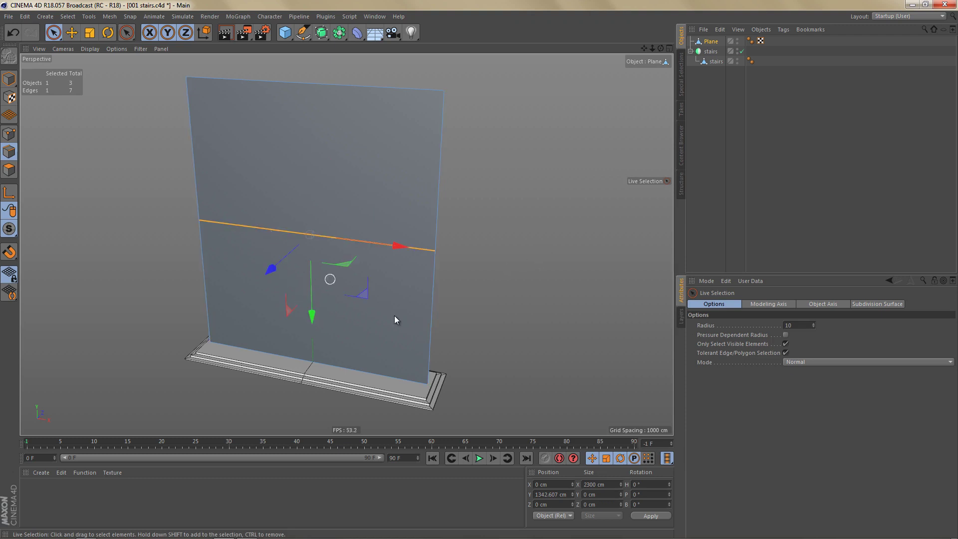
pyautogui.middleClick(432, 331)
pyautogui.middleClick(532, 378)
pyautogui.keyDown('alt'); pyautogui.moveTo(436, 373); pyautogui.dragTo(413, 259, button='middle'); pyautogui.keyUp('alt')
pyautogui.moveTo(407, 283); pyautogui.dragTo(413, 372)
pyautogui.keyDown('alt'); pyautogui.moveTo(404, 310); pyautogui.dragTo(423, 282, button='right'); pyautogui.keyUp('alt')
pyautogui.moveTo(426, 283); pyautogui.dragTo(427, 269)
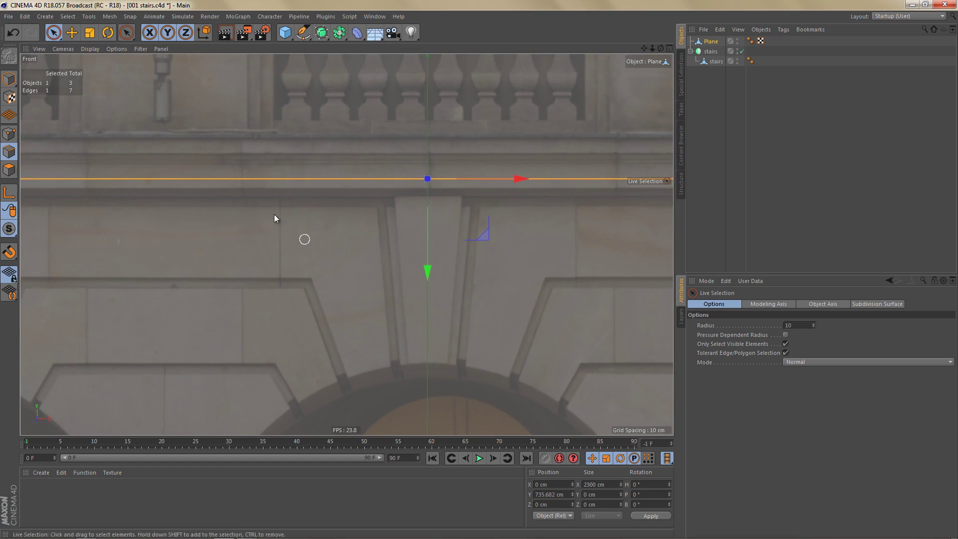
pyautogui.scroll(3, 274, 211)
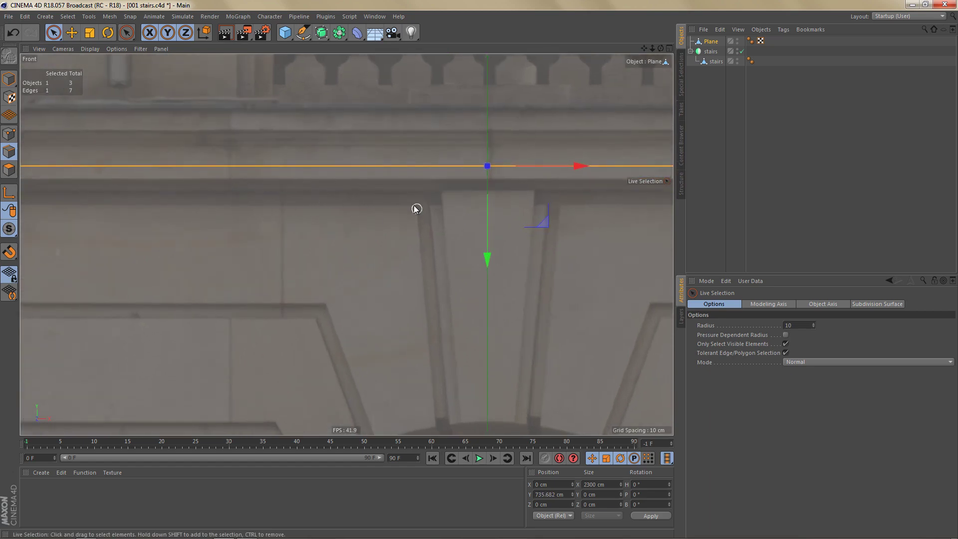
pyautogui.scroll(-5, 396, 237)
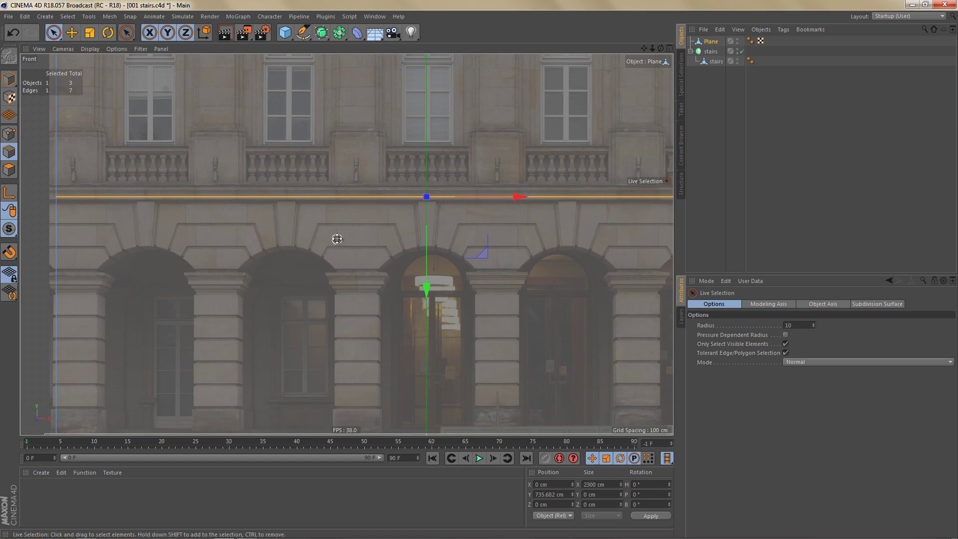
# Split the plane's lower polygon off as a separate object.
pyautogui.middleClick(336, 237)
pyautogui.middleClick(239, 205)
pyautogui.press('Return')
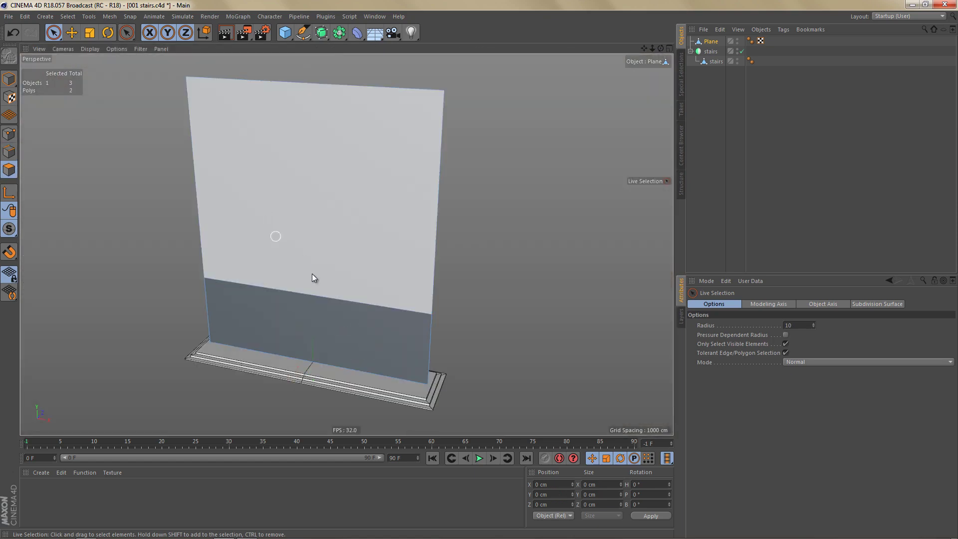
pyautogui.click(280, 318)
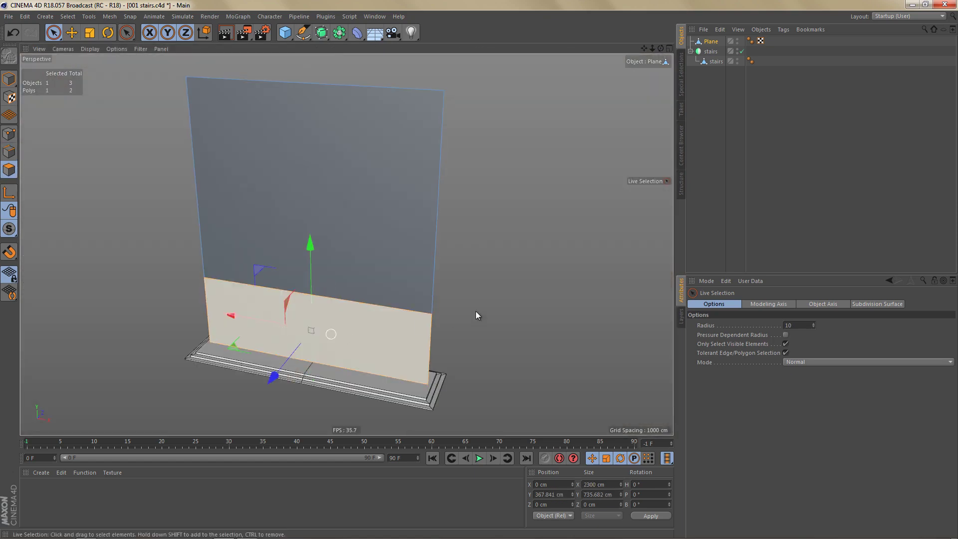
pyautogui.rightClick(489, 231)
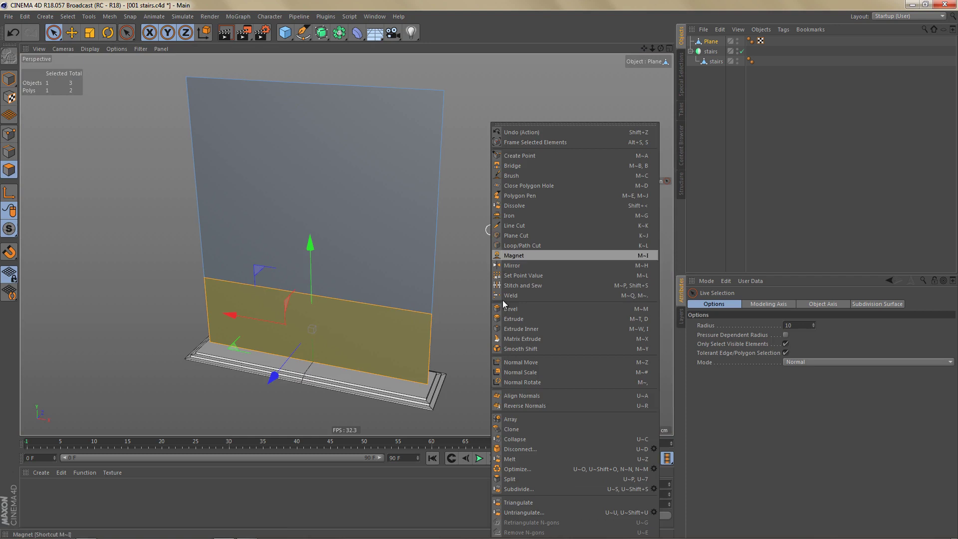
pyautogui.click(528, 478)
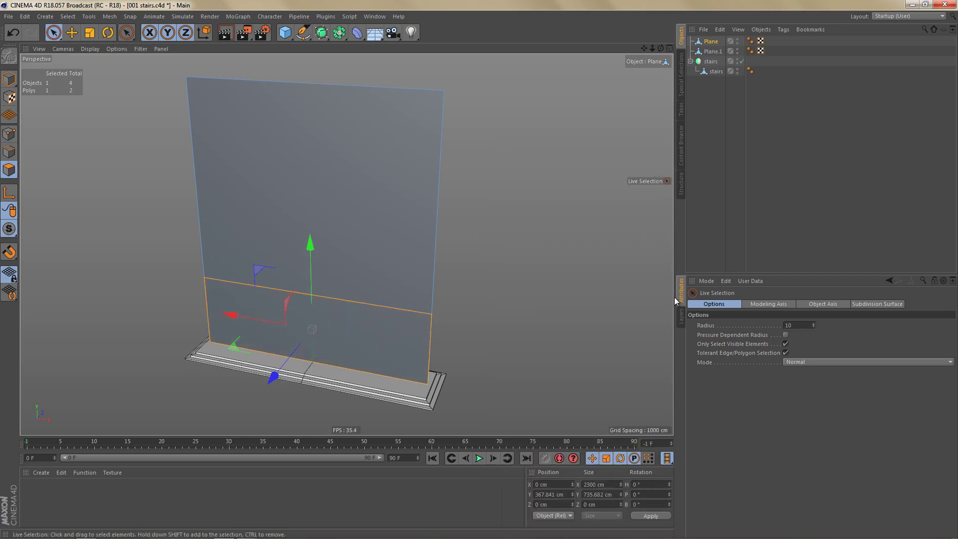
# Rename the original plane "facade base" and the split-off plane "arch", and delete both objects' UVW tags.
pyautogui.doubleClick(711, 42)
pyautogui.press('BackSpace')
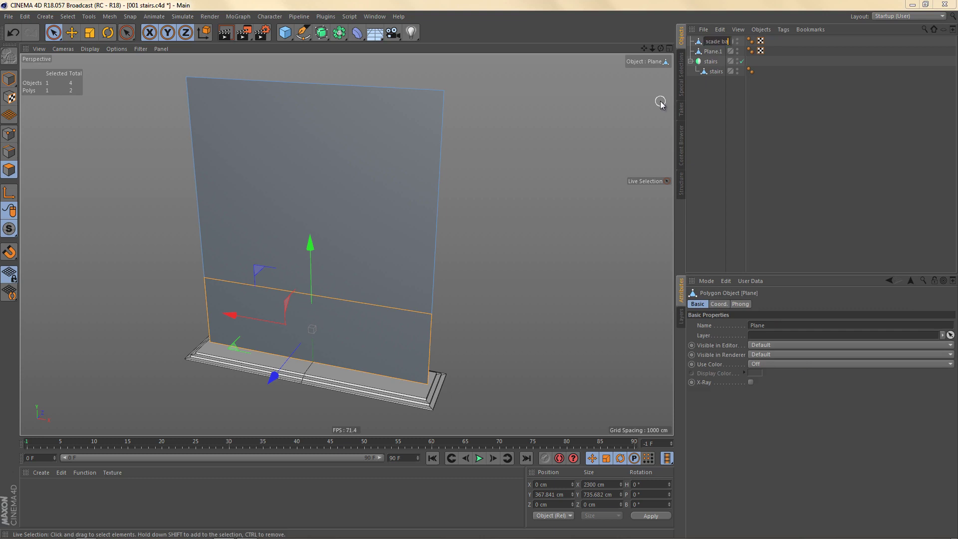
pyautogui.press('Tab')
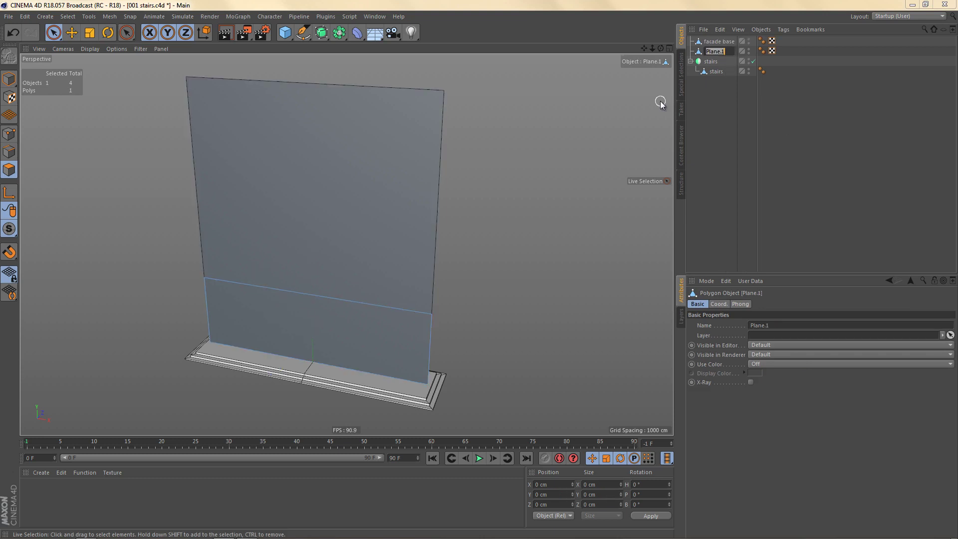
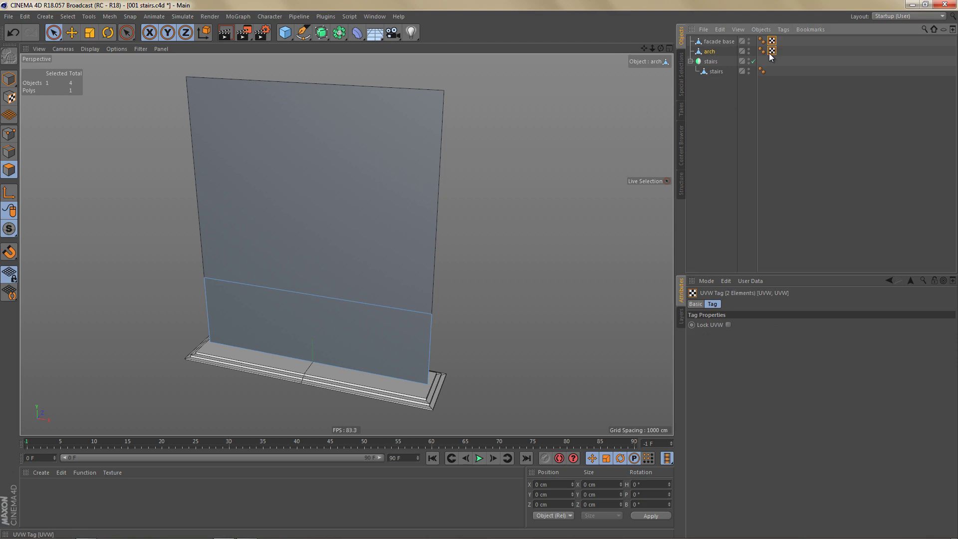
pyautogui.press('Delete')
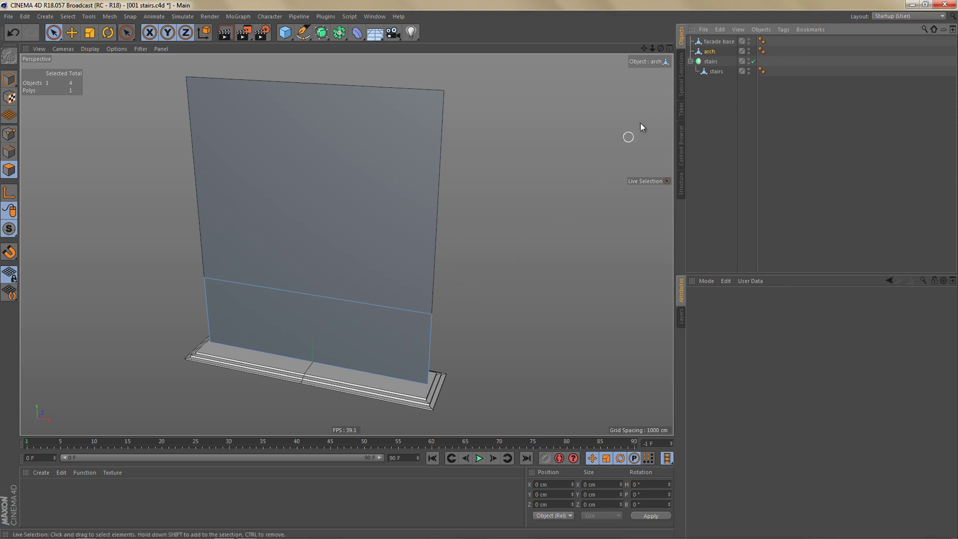
# Hide the facade base and the stairs so that only the arch plane is shown.
pyautogui.click(748, 40)
pyautogui.click(748, 41)
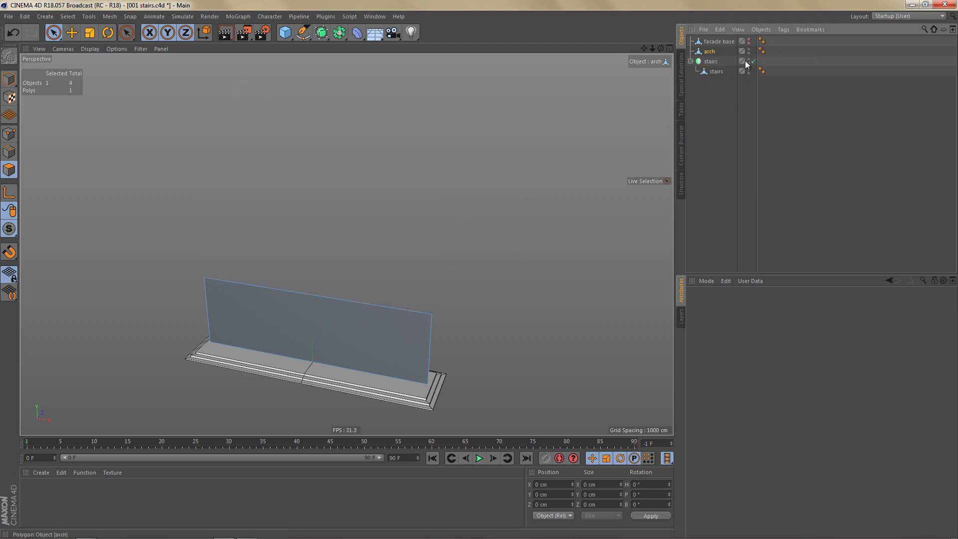
pyautogui.click(748, 61)
pyautogui.click(748, 61)
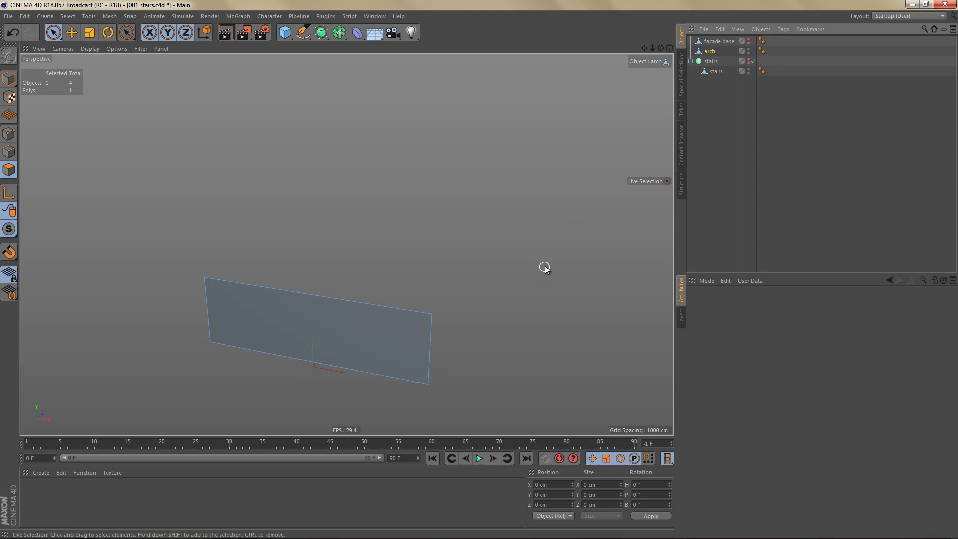
# Cut the arch plane's top and bottom edges in the front view using Edge Cut with 5 subdivisions.
pyautogui.press('Return')
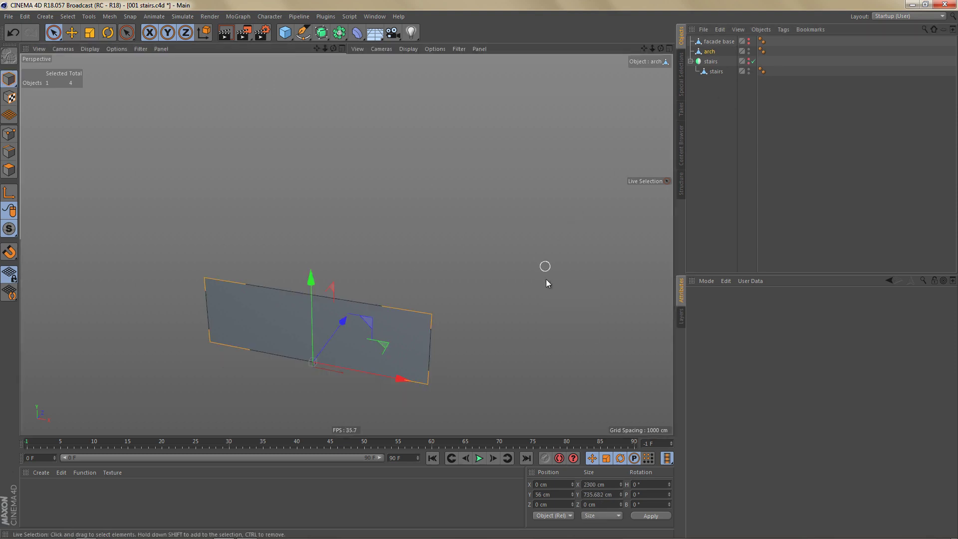
pyautogui.middleClick(545, 278)
pyautogui.middleClick(537, 334)
pyautogui.scroll(-5, 417, 314)
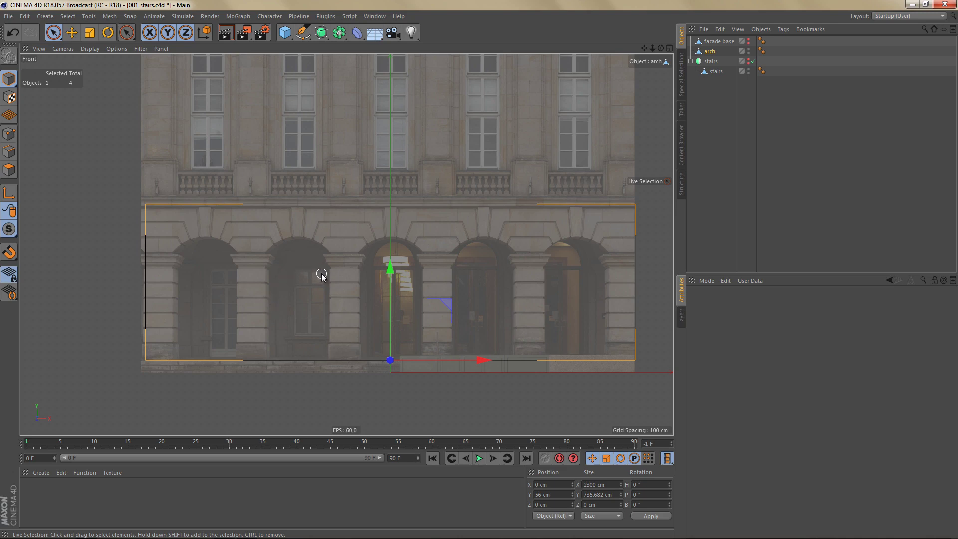
pyautogui.keyDown('alt'); pyautogui.moveTo(363, 265); pyautogui.dragTo(347, 263, button='middle'); pyautogui.keyUp('alt')
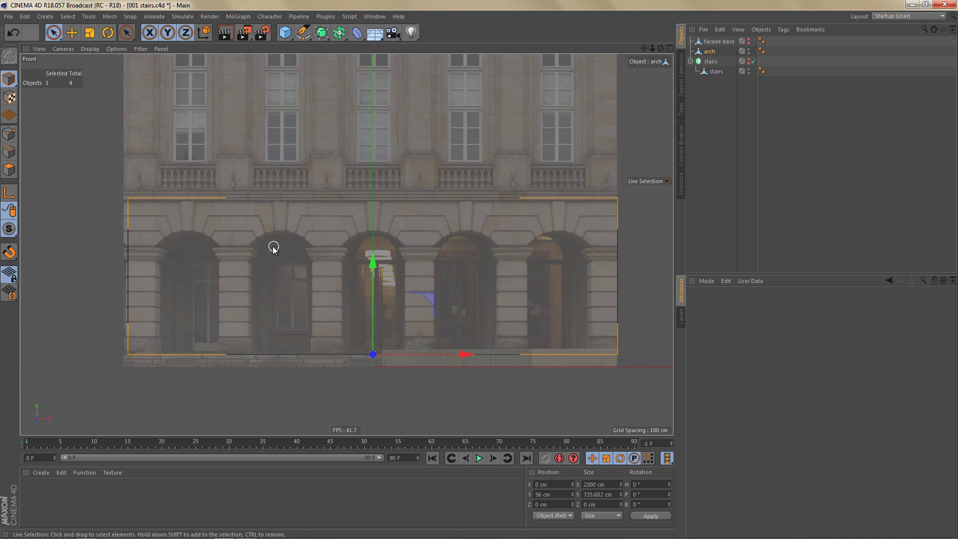
pyautogui.rightClick(321, 272)
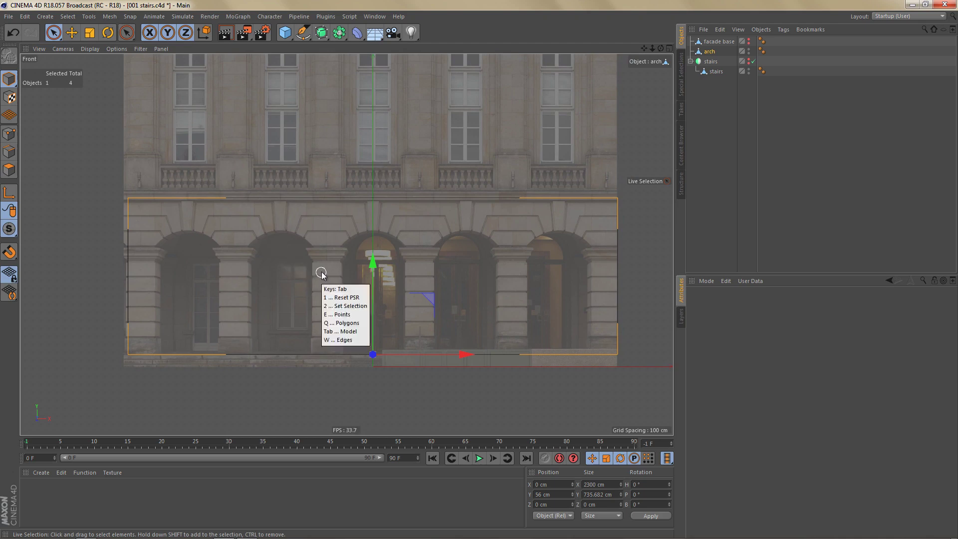
pyautogui.click(329, 274)
pyautogui.keyDown('shift'); pyautogui.click(328, 353); pyautogui.keyUp('shift')
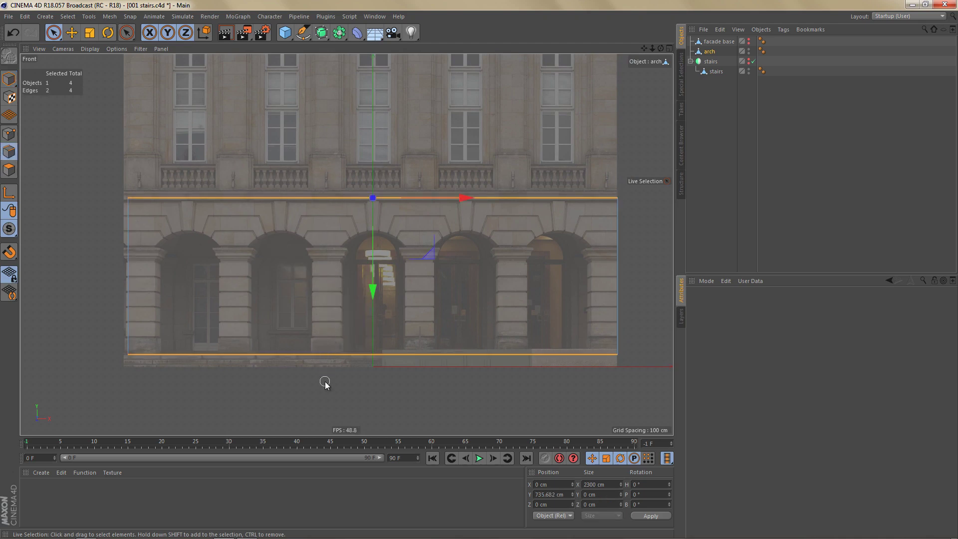
pyautogui.rightClick(433, 171)
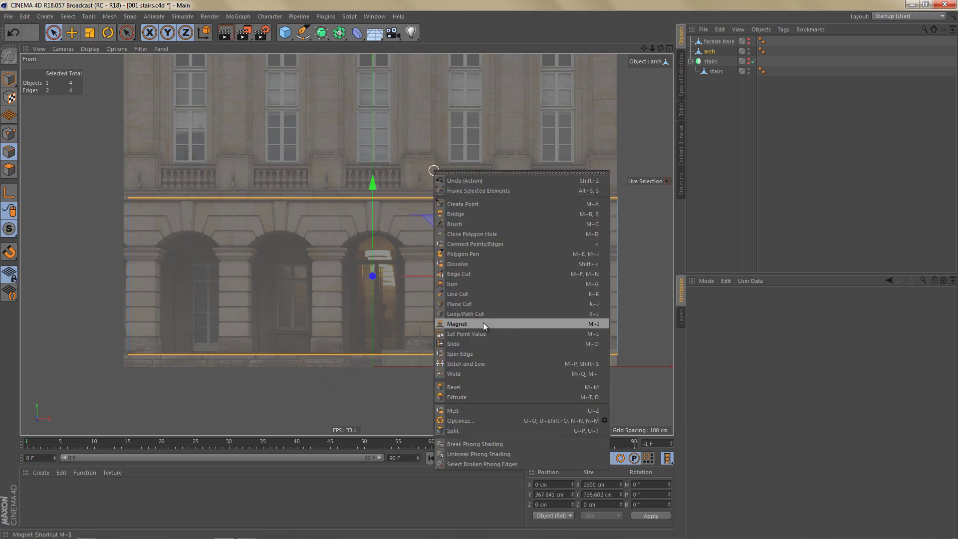
pyautogui.click(487, 274)
pyautogui.scroll(2, 413, 286)
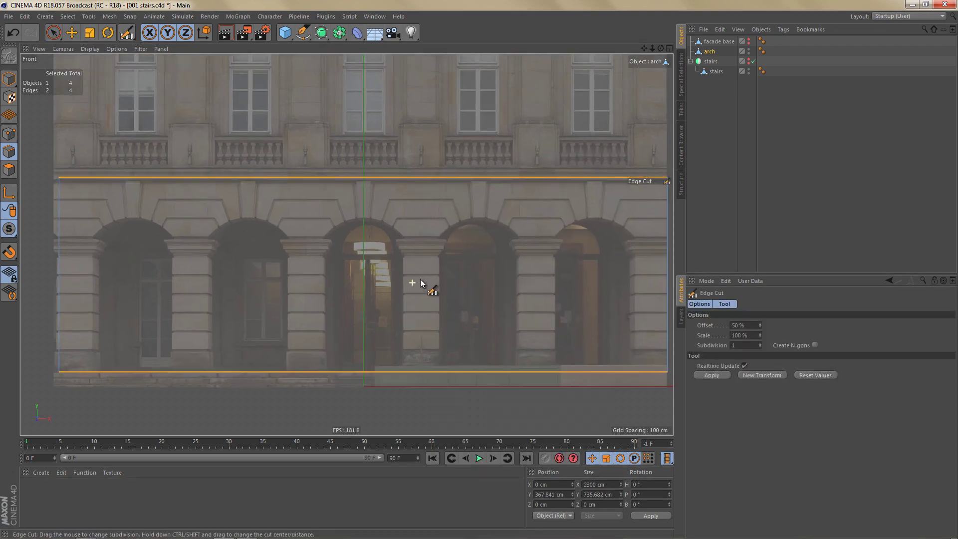
pyautogui.keyDown('alt'); pyautogui.moveTo(405, 282); pyautogui.dragTo(394, 280, button='middle'); pyautogui.keyUp('alt')
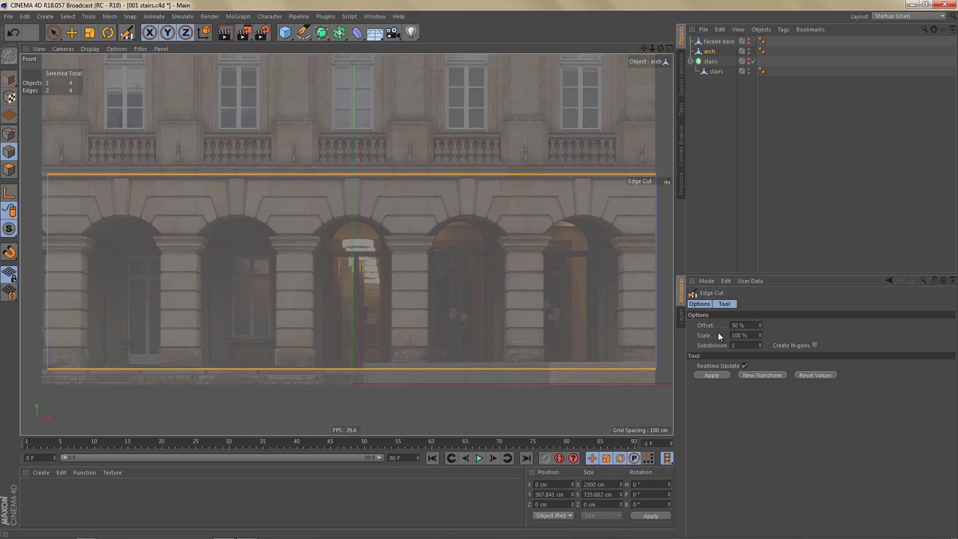
pyautogui.click(706, 345)
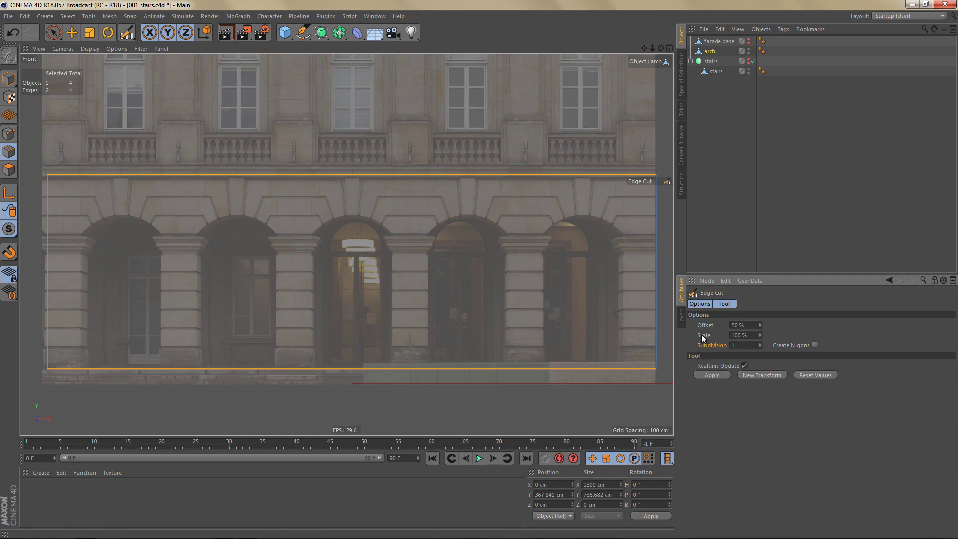
pyautogui.moveTo(390, 296); pyautogui.dragTo(479, 273)
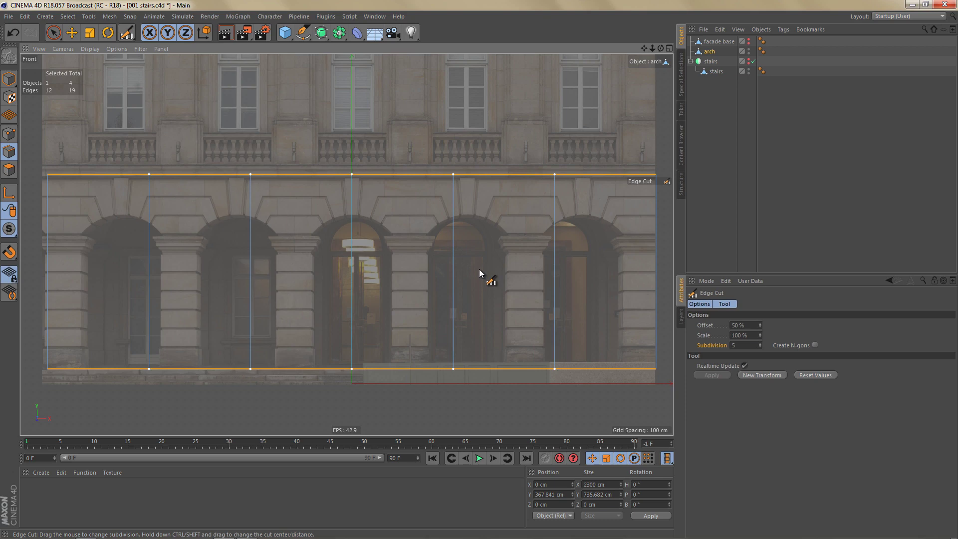
# Try spreading the five cuts to a scale of 113.5%, check them against an arch's centre, and undo the cut.
pyautogui.keyDown('shift'); pyautogui.moveTo(478, 273); pyautogui.dragTo(478, 273); pyautogui.keyUp('shift')
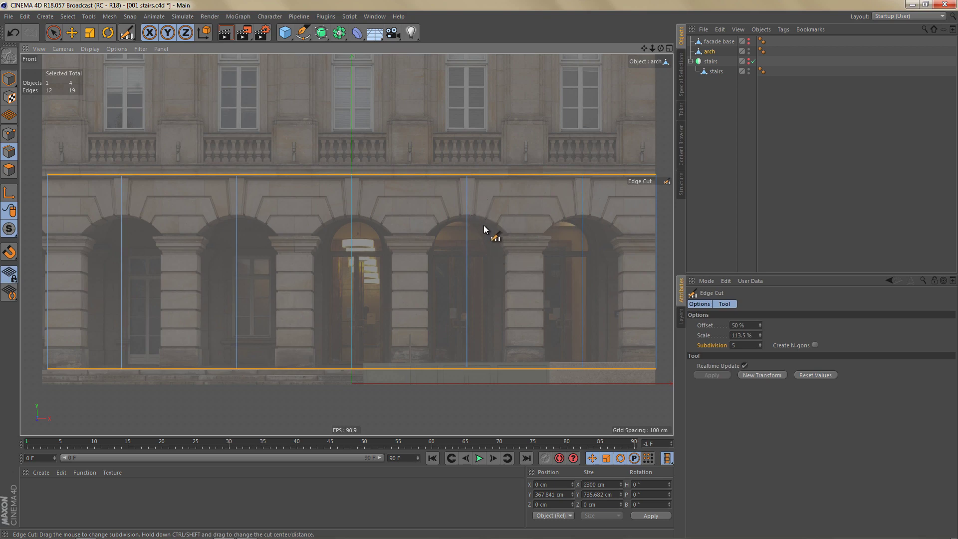
pyautogui.scroll(10, 482, 220)
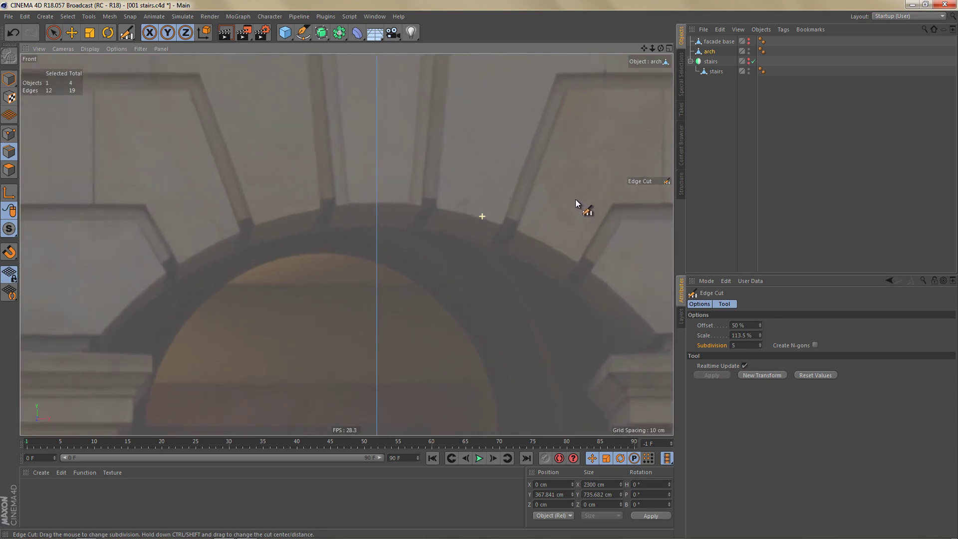
pyautogui.scroll(1, 413, 233)
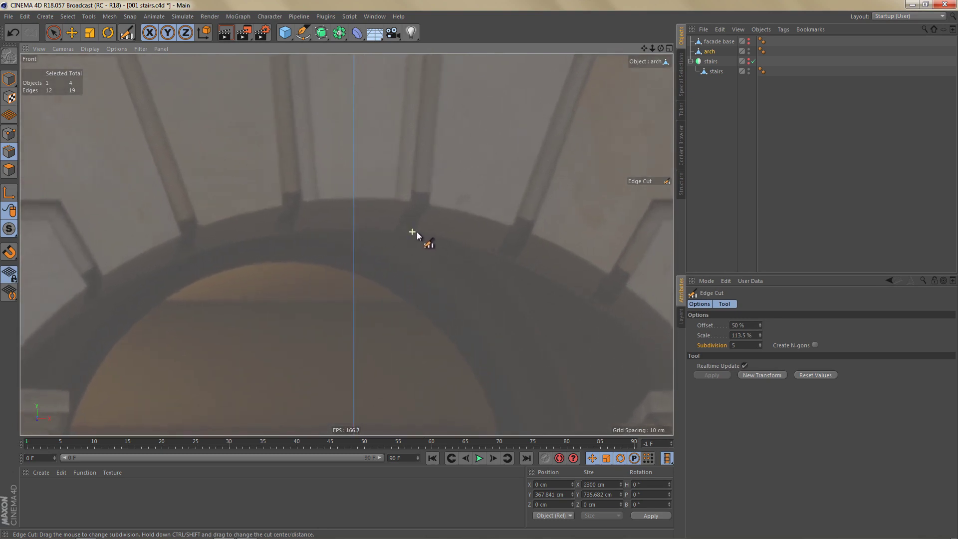
pyautogui.hotkey('ctrl', 'z')
pyautogui.hotkey('ctrl', 'z')
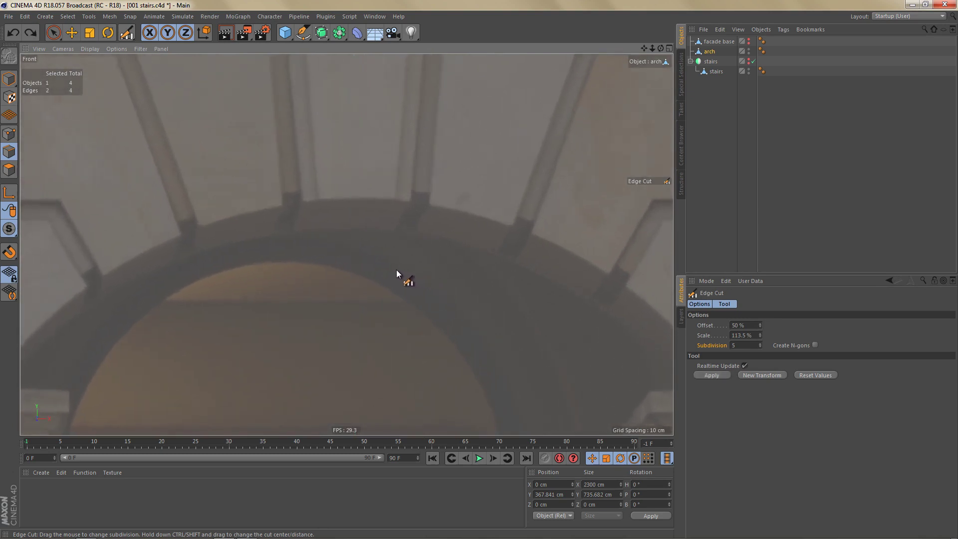
# Redo the five-subdivision Edge Cut at a scale of 114%, placing the vertical edges on the centres of the five arches.
pyautogui.keyDown('shift'); pyautogui.moveTo(396, 270); pyautogui.dragTo(480, 270); pyautogui.keyUp('shift')
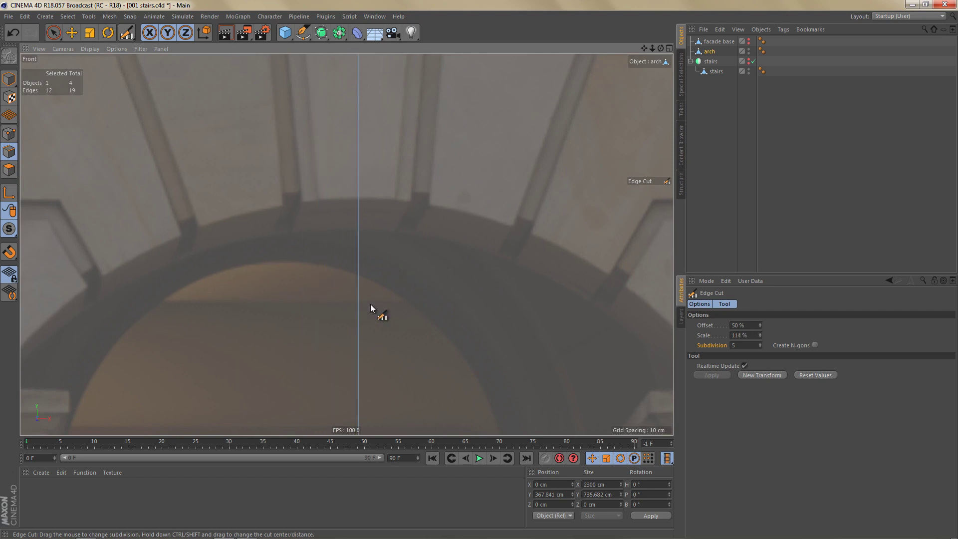
pyautogui.scroll(-5, 424, 260)
pyautogui.scroll(-5, 396, 298)
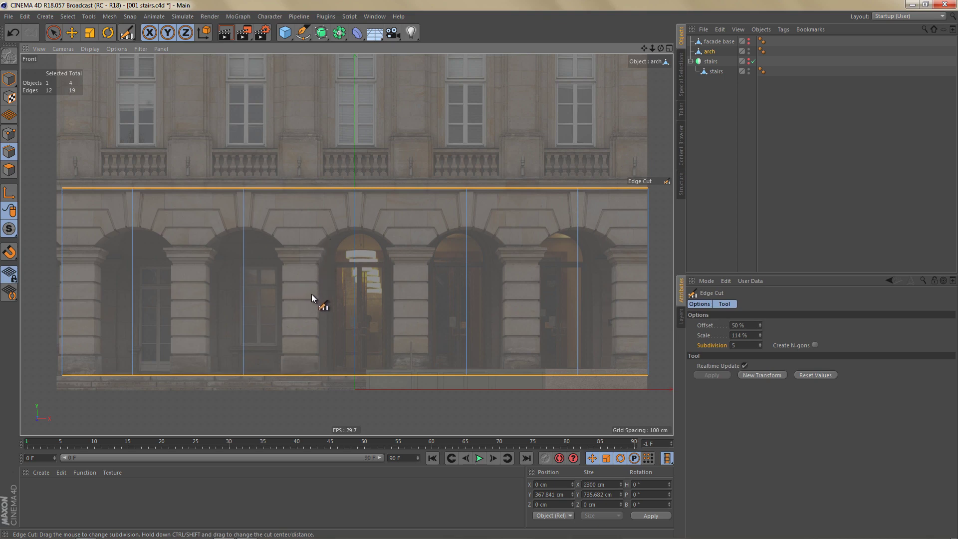
pyautogui.keyDown('alt'); pyautogui.moveTo(330, 287); pyautogui.dragTo(316, 279, button='middle'); pyautogui.keyUp('alt')
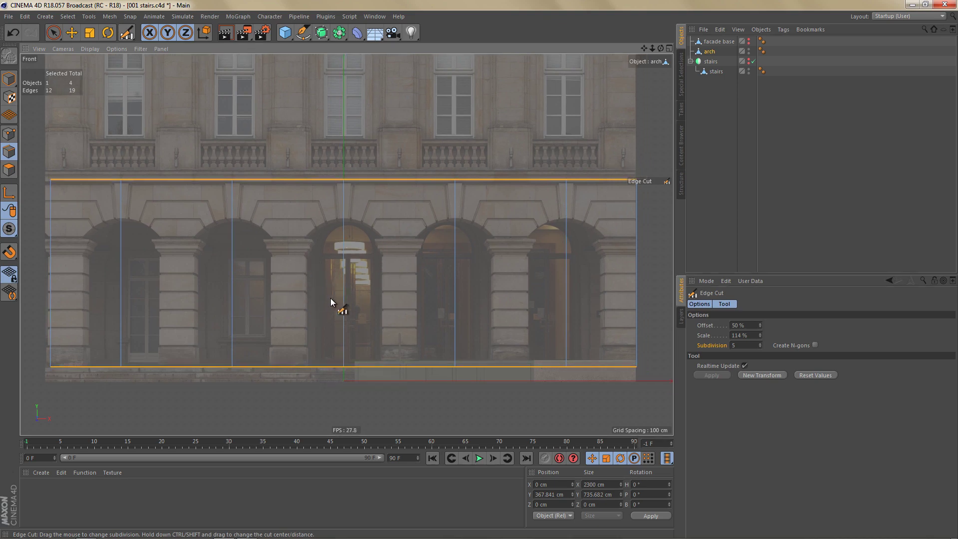
# Select the arch plane's five vertical centre edges and bevel them in Chamfer mode with an offset of 150 cm.
pyautogui.press('space')
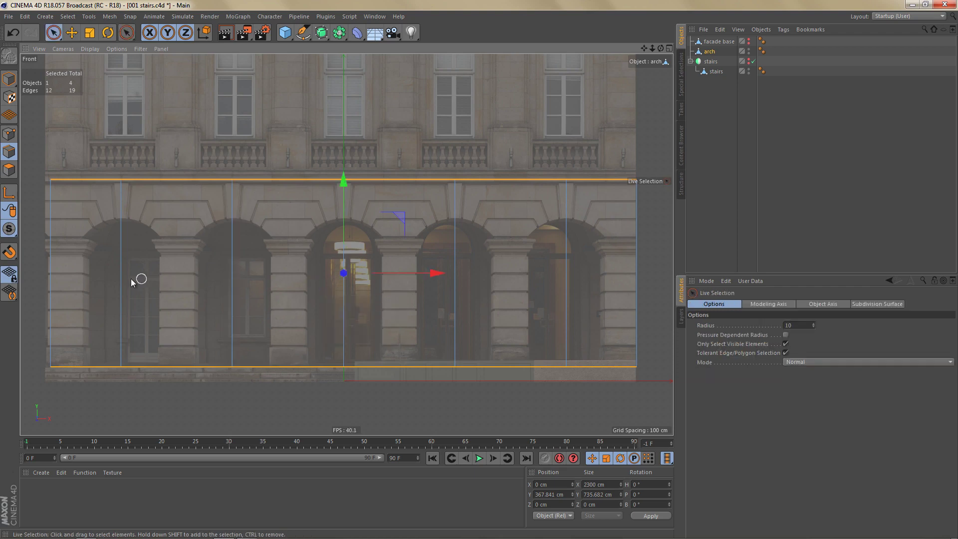
pyautogui.moveTo(122, 279); pyautogui.dragTo(574, 265)
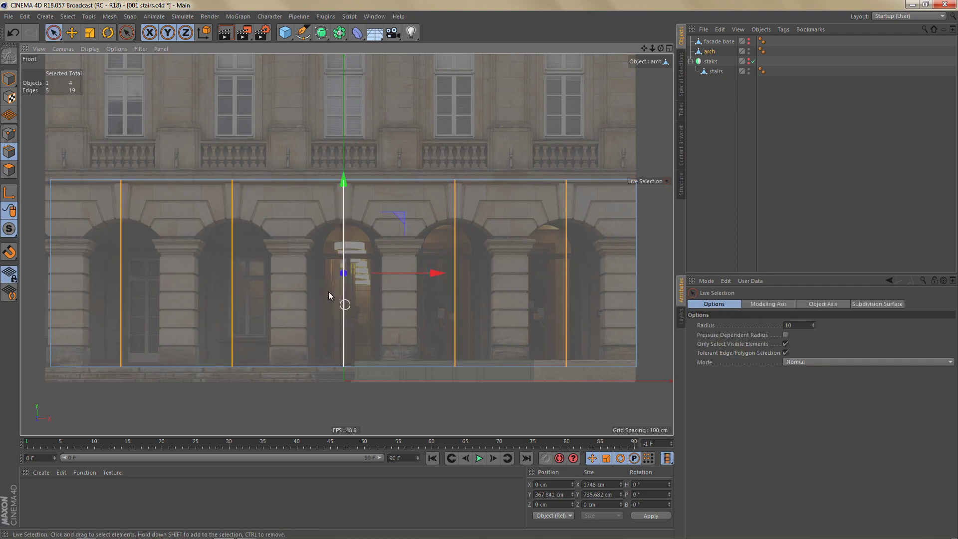
pyautogui.scroll(6, 355, 233)
pyautogui.rightClick(404, 167)
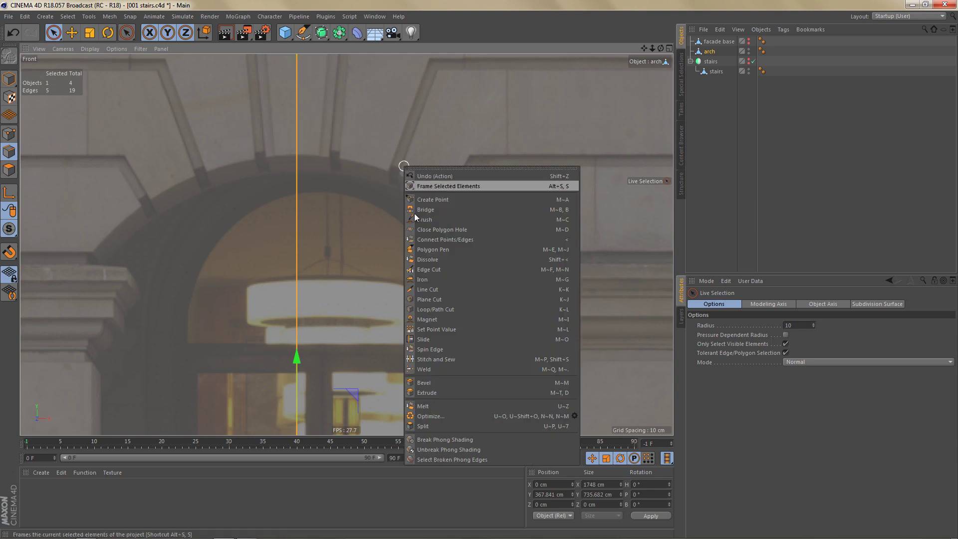
pyautogui.click(436, 382)
pyautogui.scroll(1, 371, 231)
pyautogui.moveTo(389, 259); pyautogui.dragTo(480, 273)
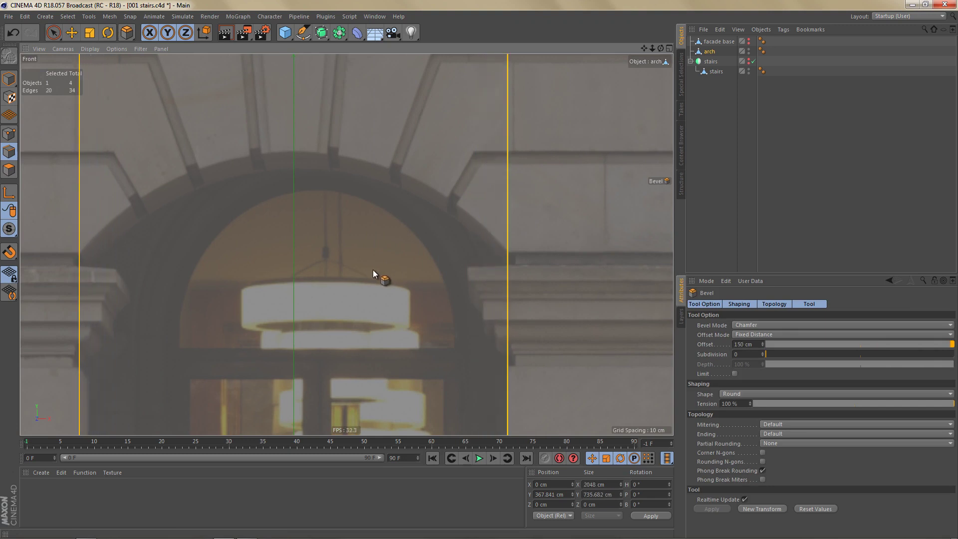
# Set the bevel's subdivision to 1 to keep a centre edge within each of the five arch strips.
pyautogui.scroll(-5, 363, 241)
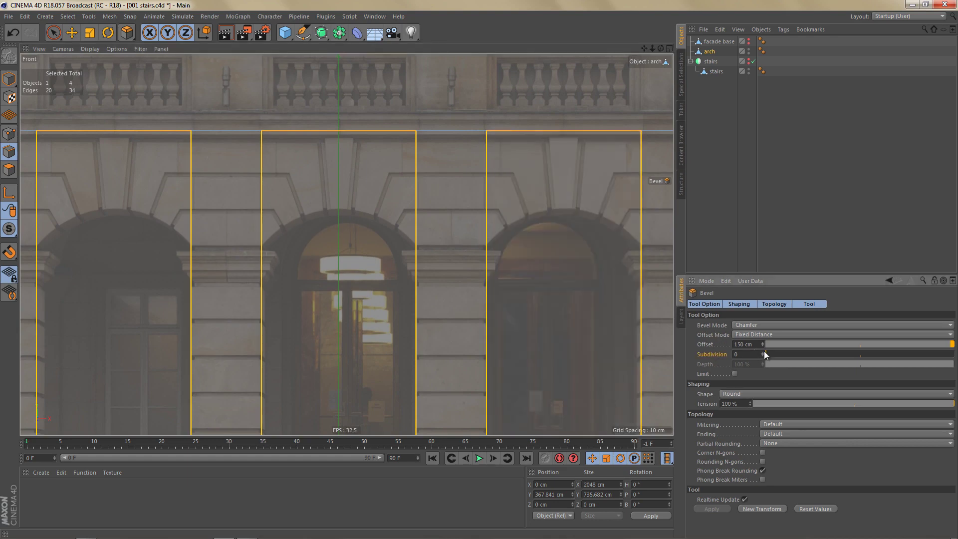
pyautogui.click(763, 352)
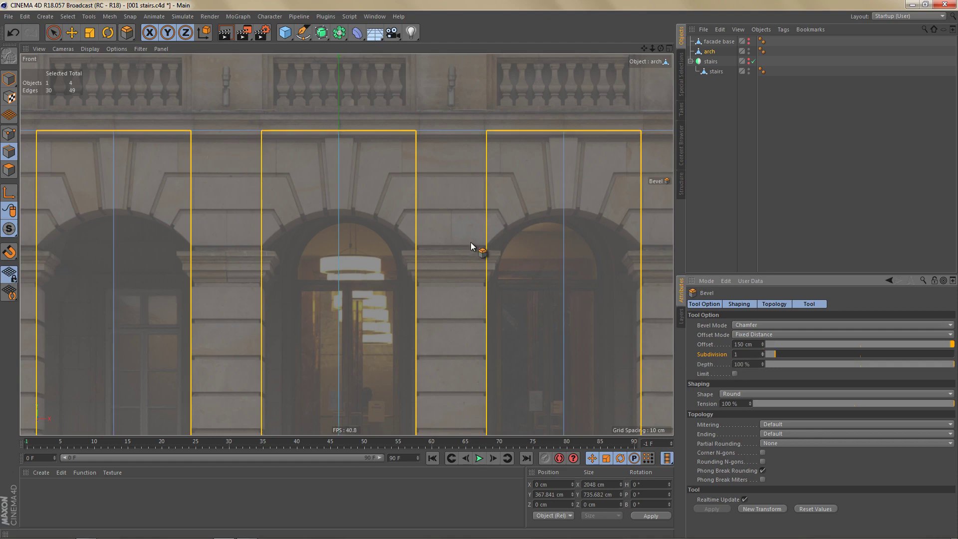
pyautogui.scroll(-5, 471, 243)
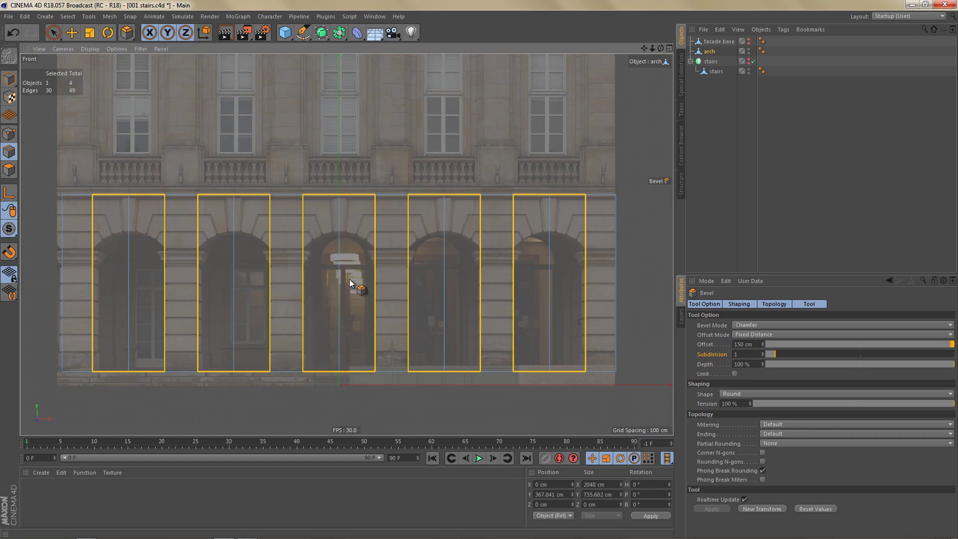
pyautogui.keyDown('alt'); pyautogui.moveTo(349, 278); pyautogui.dragTo(365, 265, button='middle'); pyautogui.keyUp('alt')
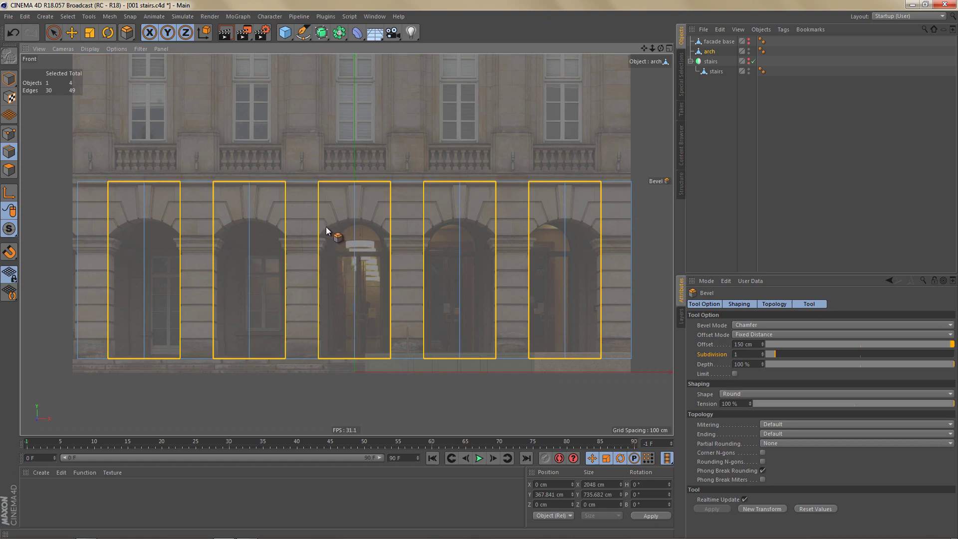
# Add a disc primitive with -Z orientation and 1 disc segment.
pyautogui.click(287, 35)
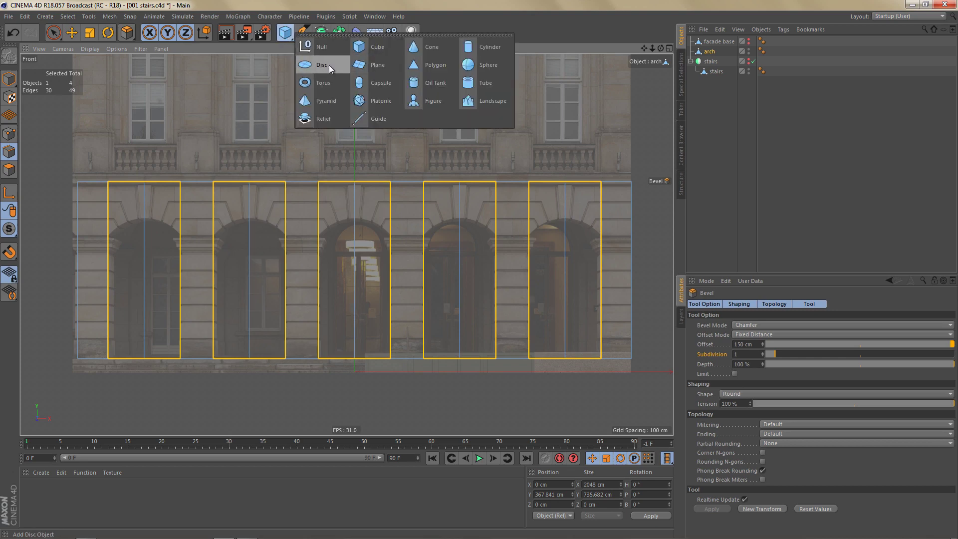
pyautogui.click(329, 66)
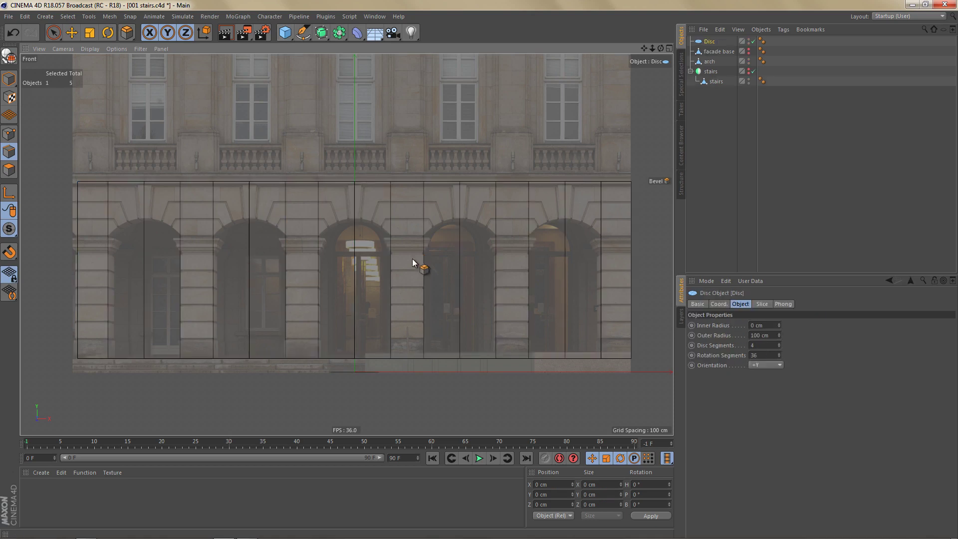
pyautogui.scroll(1, 404, 283)
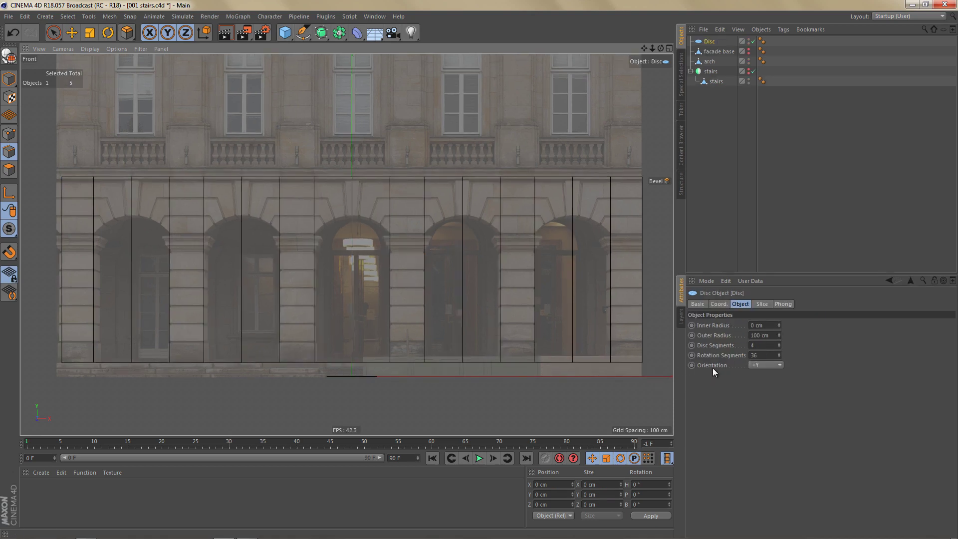
pyautogui.click(764, 368)
pyautogui.click(759, 428)
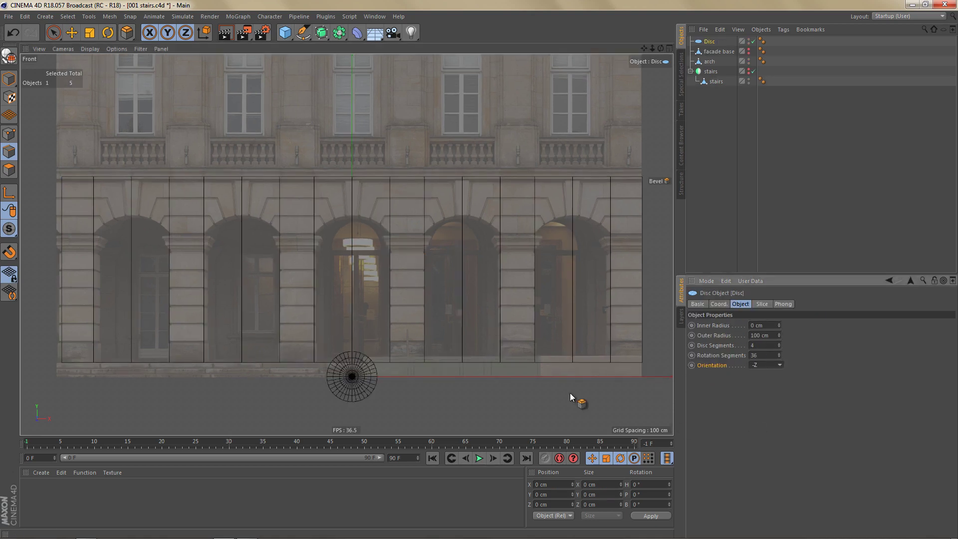
pyautogui.scroll(1, 355, 358)
pyautogui.scroll(1, 374, 353)
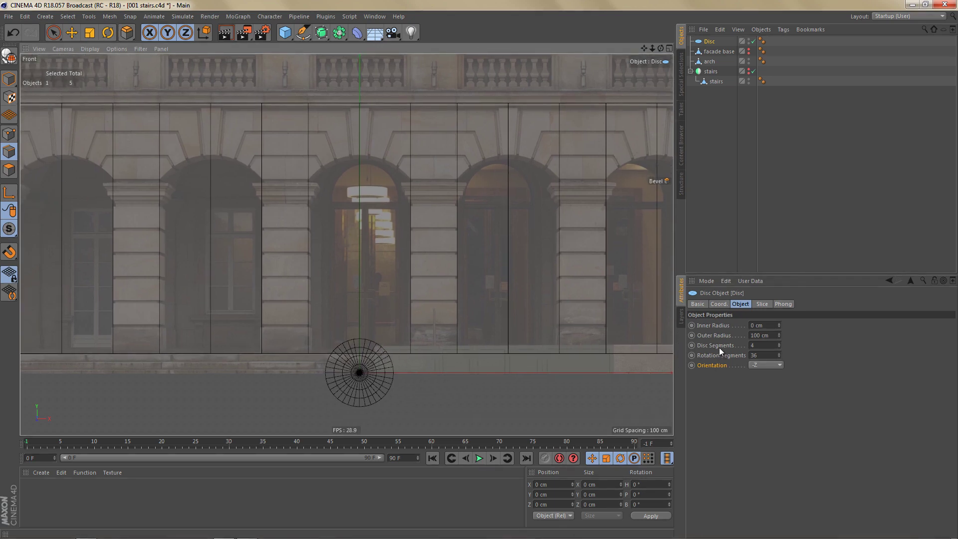
pyautogui.click(779, 346)
pyautogui.click(779, 347)
pyautogui.click(779, 346)
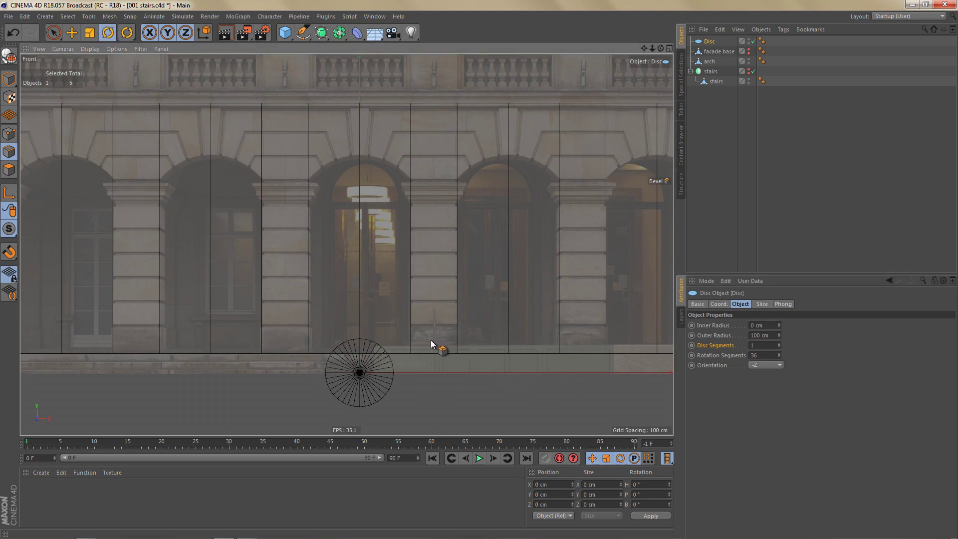
# Move the disc up along the Y axis until its upper edge meets the crown of the middle arch.
pyautogui.press('e')
pyautogui.moveTo(357, 272); pyautogui.dragTo(351, 105)
pyautogui.scroll(5, 351, 160)
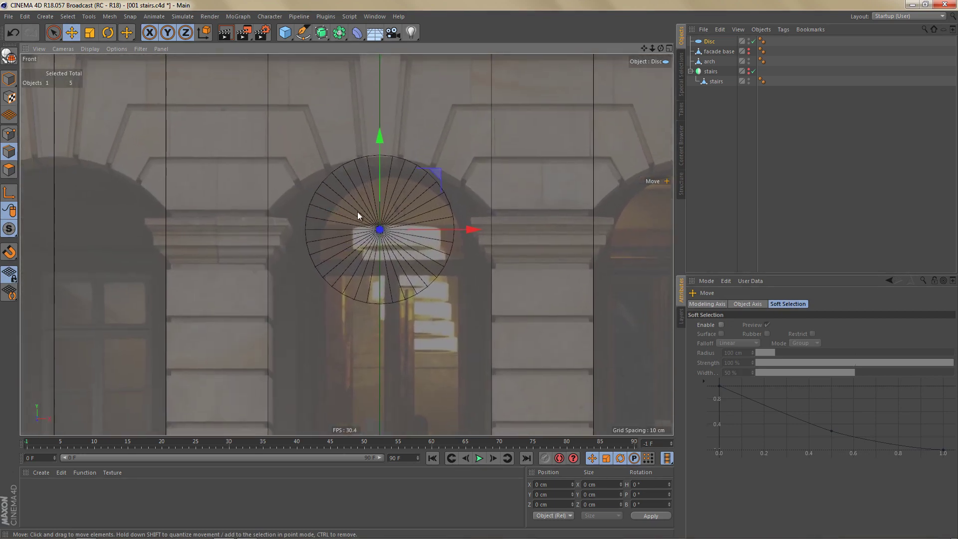
# Set the disc's outer radius to 195 cm and lower it about 97 cm so its outline follows the middle arch's curve.
pyautogui.click(709, 42)
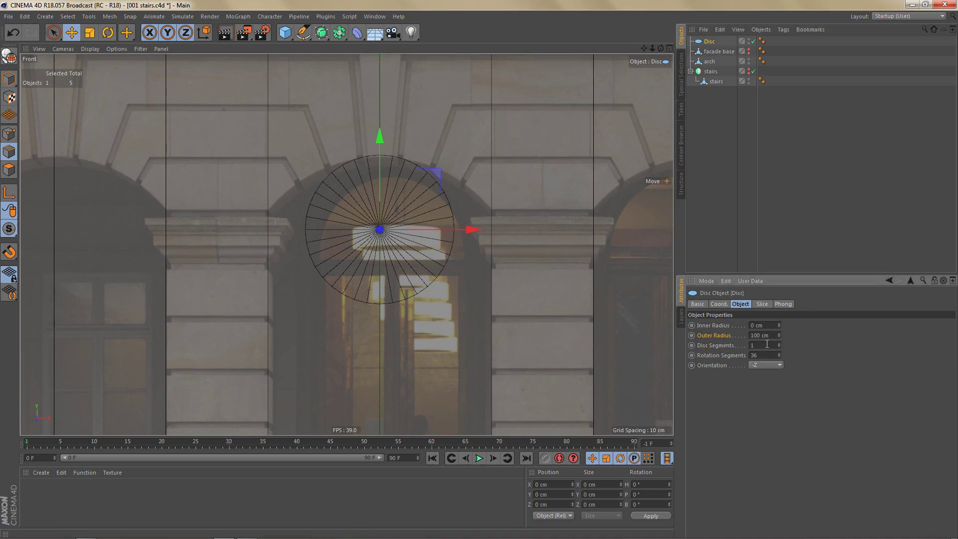
pyautogui.moveTo(779, 333); pyautogui.dragTo(780, 335)
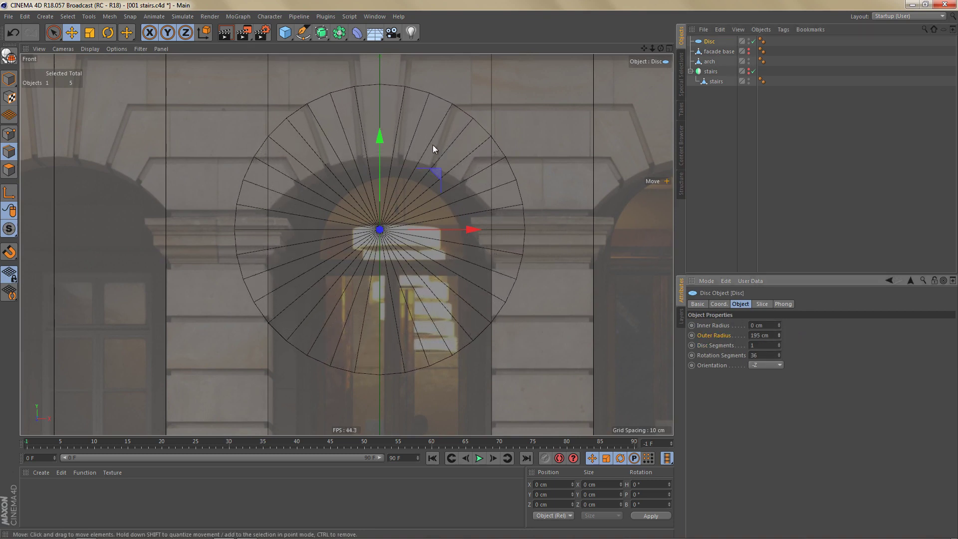
pyautogui.moveTo(379, 145); pyautogui.dragTo(396, 210)
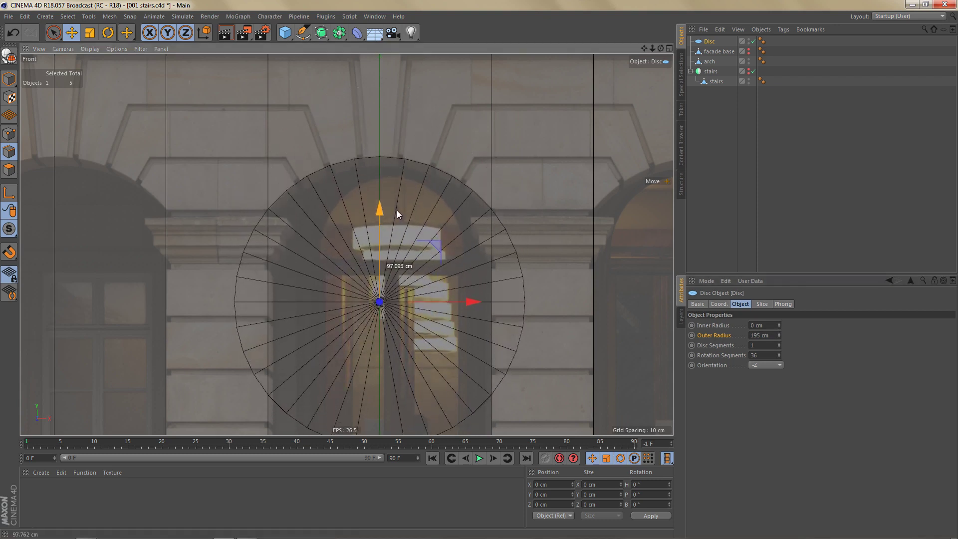
pyautogui.moveTo(779, 331); pyautogui.dragTo(779, 340)
pyautogui.click(779, 337)
pyautogui.click(779, 337)
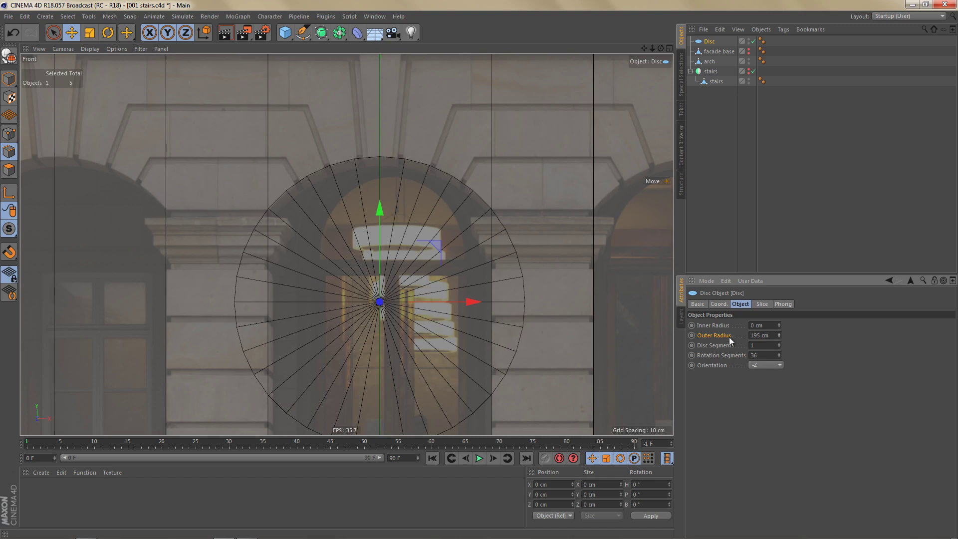
pyautogui.moveTo(377, 212); pyautogui.dragTo(386, 211)
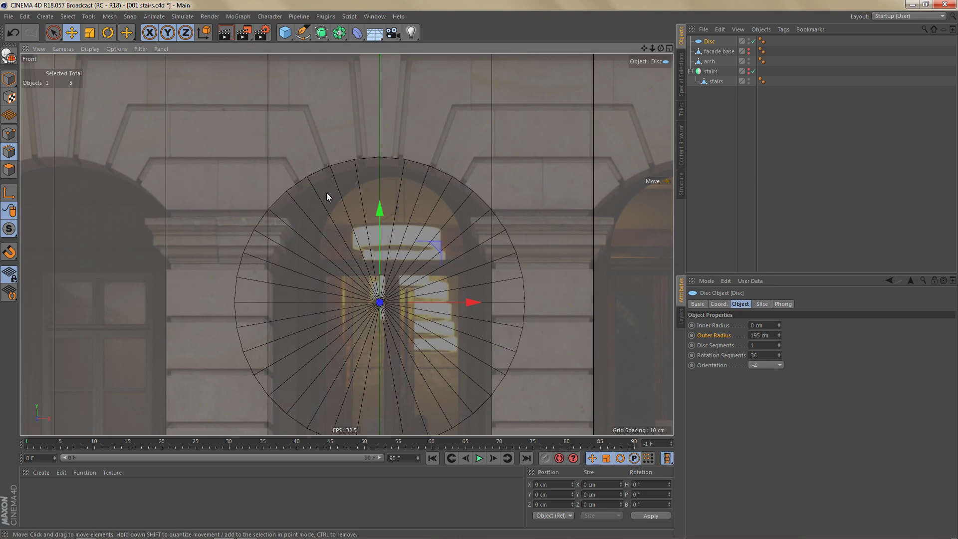
# Set the disc's rotation segments to 138 and check its outline against the arch's curve and stone joints.
pyautogui.scroll(2, 327, 193)
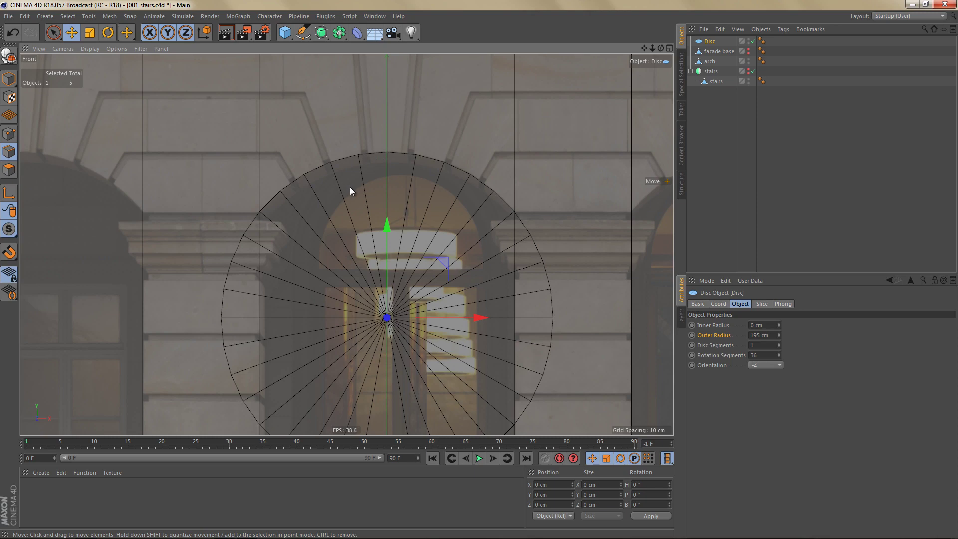
pyautogui.scroll(3, 318, 183)
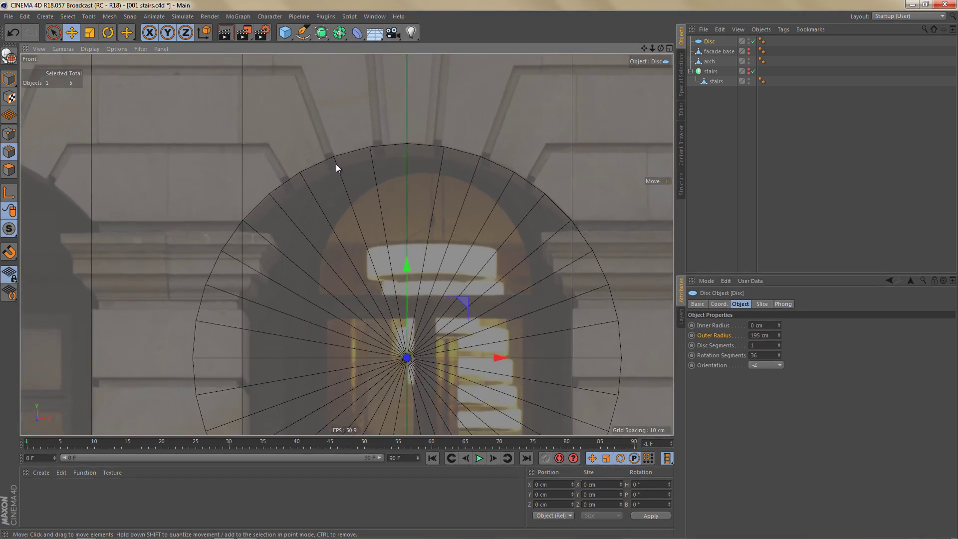
pyautogui.scroll(6, 336, 164)
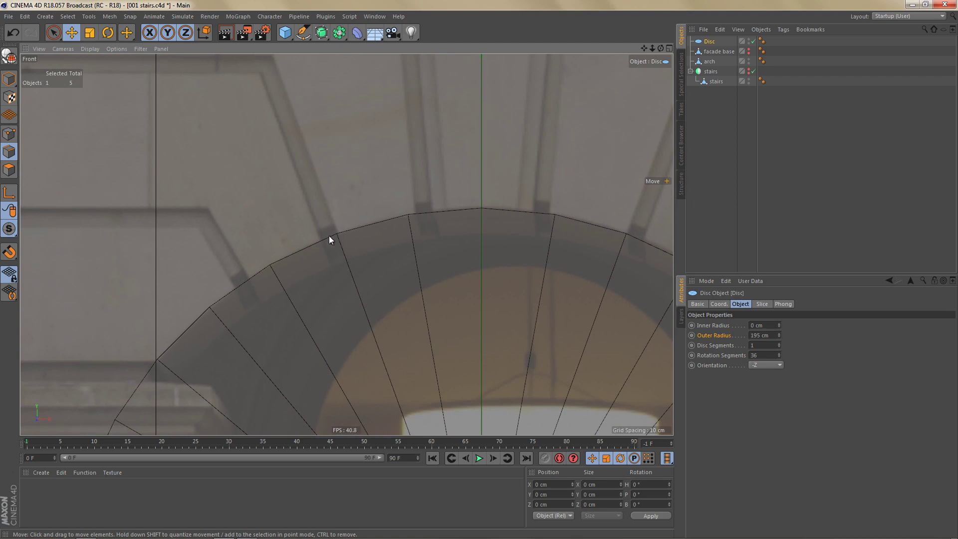
pyautogui.click(720, 354)
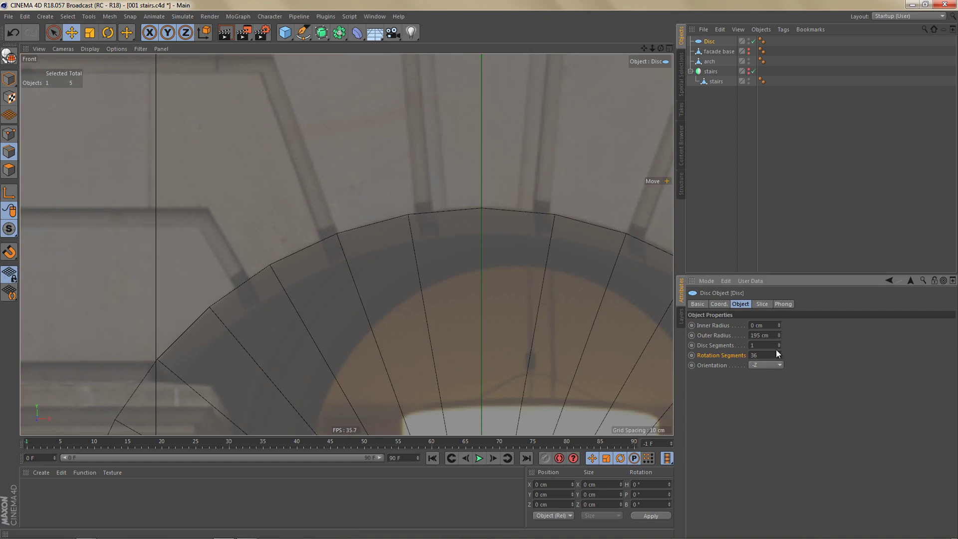
pyautogui.moveTo(776, 350); pyautogui.dragTo(777, 353)
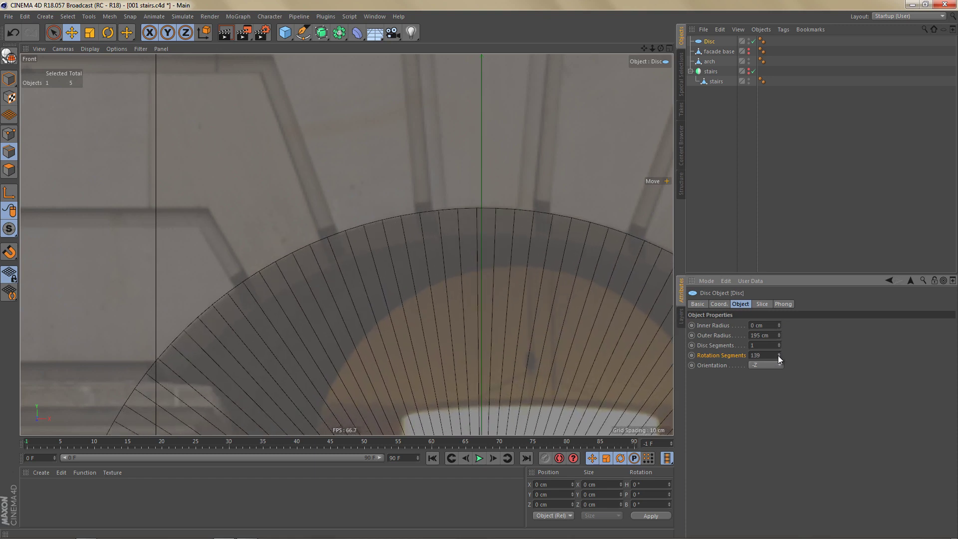
pyautogui.click(779, 356)
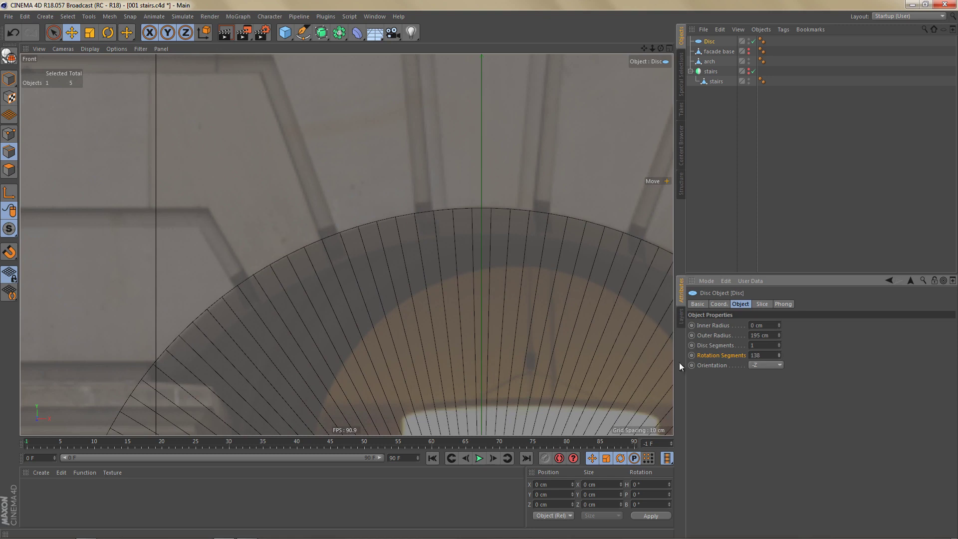
pyautogui.scroll(4, 417, 247)
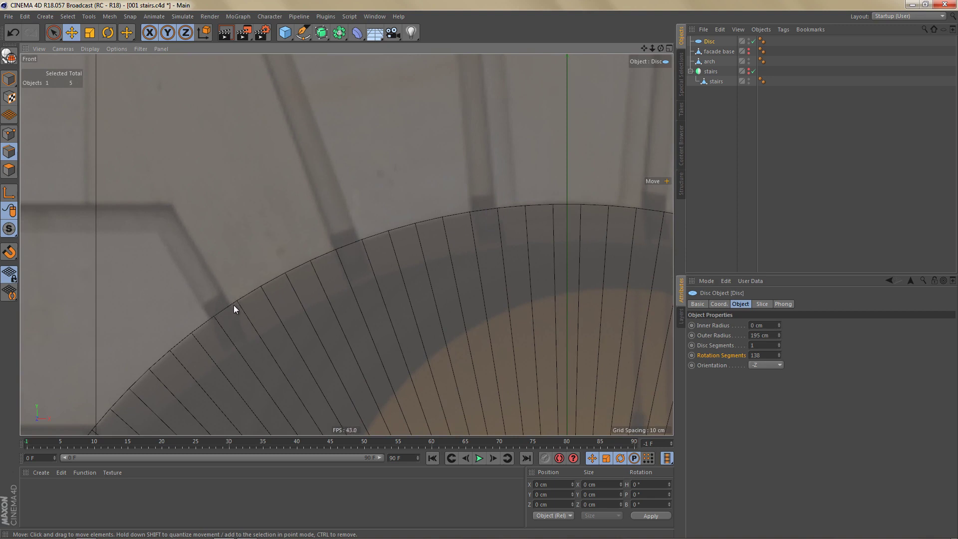
pyautogui.scroll(-3, 235, 306)
pyautogui.scroll(-4, 311, 305)
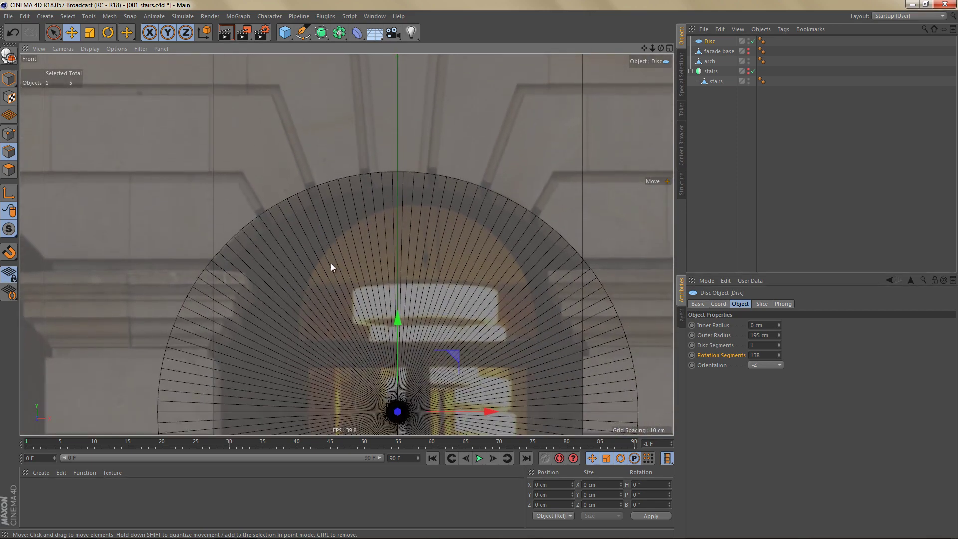
# Make the disc an editable polygon object and set up a Plane Cut in Remove Part B mode.
pyautogui.press('c')
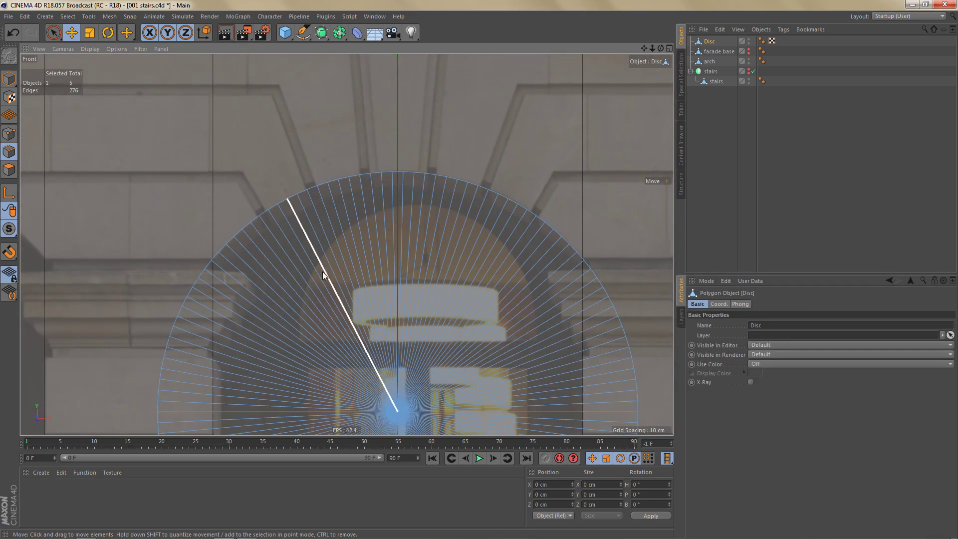
pyautogui.hotkey('ctrl', 'a')
pyautogui.rightClick(510, 117)
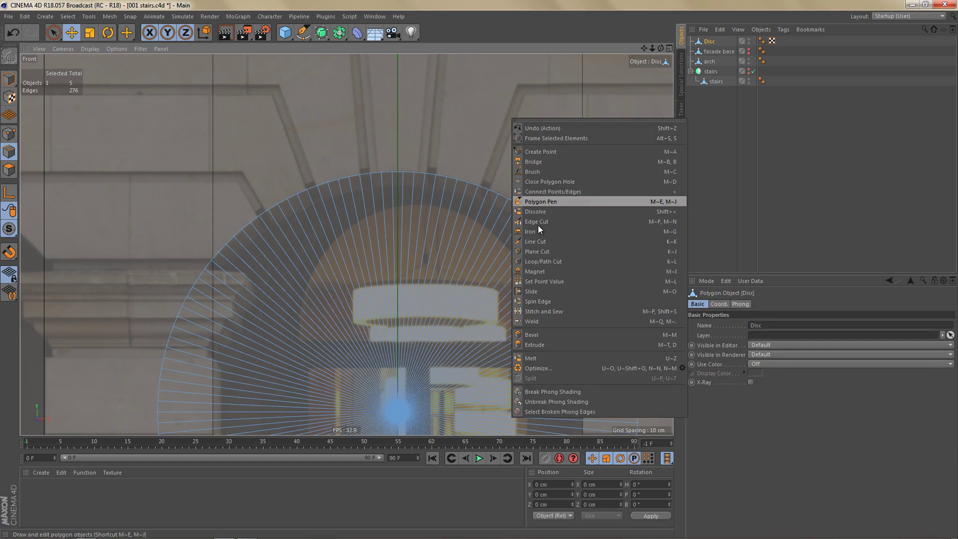
pyautogui.click(562, 248)
pyautogui.click(560, 255)
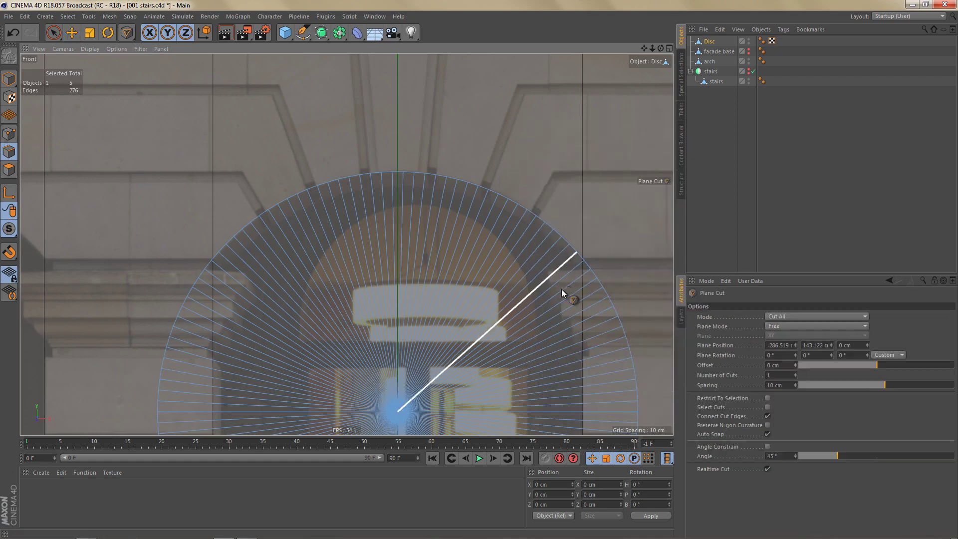
pyautogui.click(772, 316)
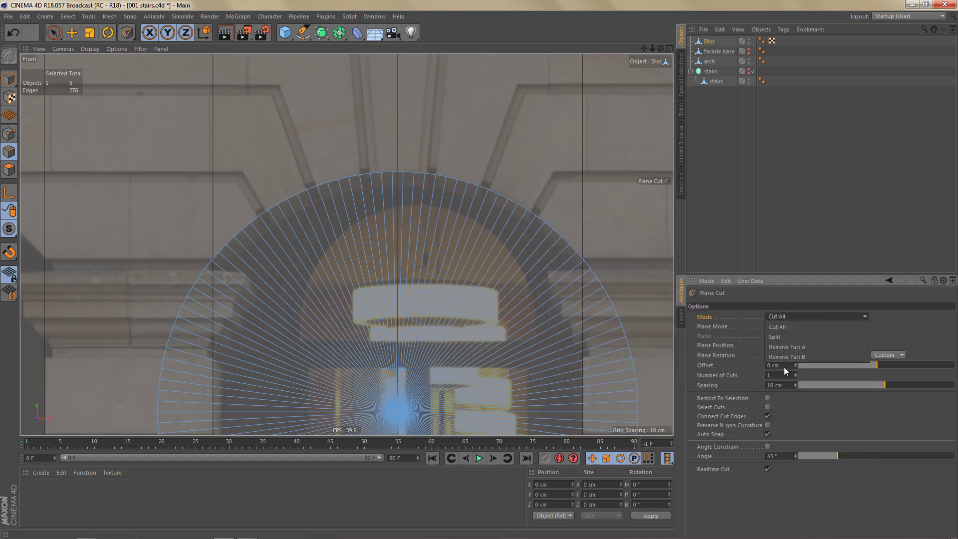
pyautogui.click(786, 357)
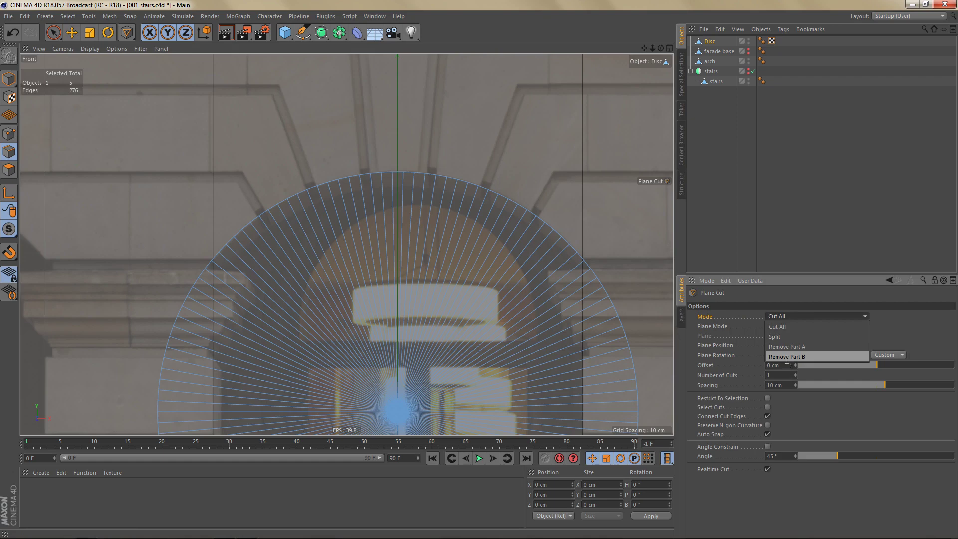
# Cut the disc horizontally through its outline point nearest the facade division at the arch's springing line, removing everything below the cut.
pyautogui.keyDown('alt'); pyautogui.moveTo(369, 316); pyautogui.dragTo(438, 312, button='middle'); pyautogui.keyUp('alt')
pyautogui.scroll(8, 387, 247)
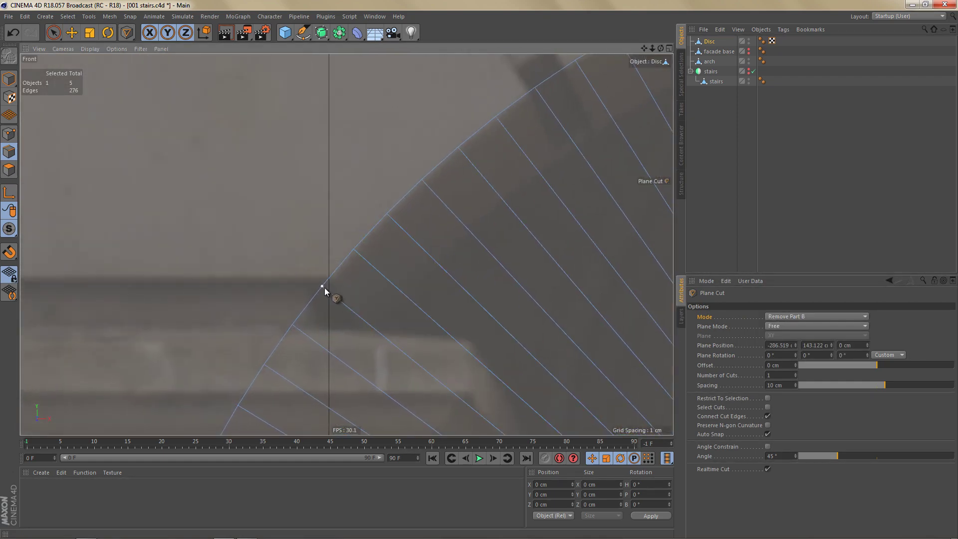
pyautogui.scroll(-8, 326, 286)
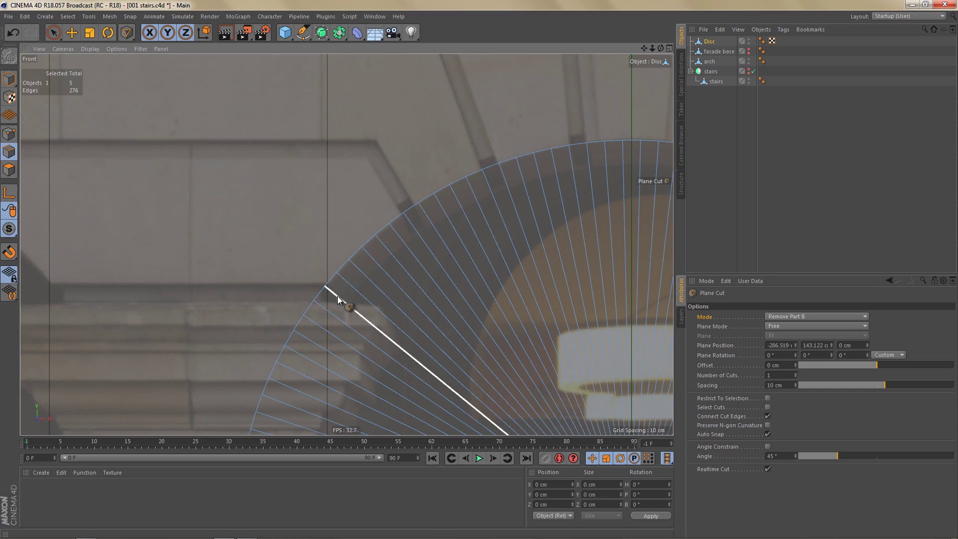
pyautogui.scroll(4, 372, 289)
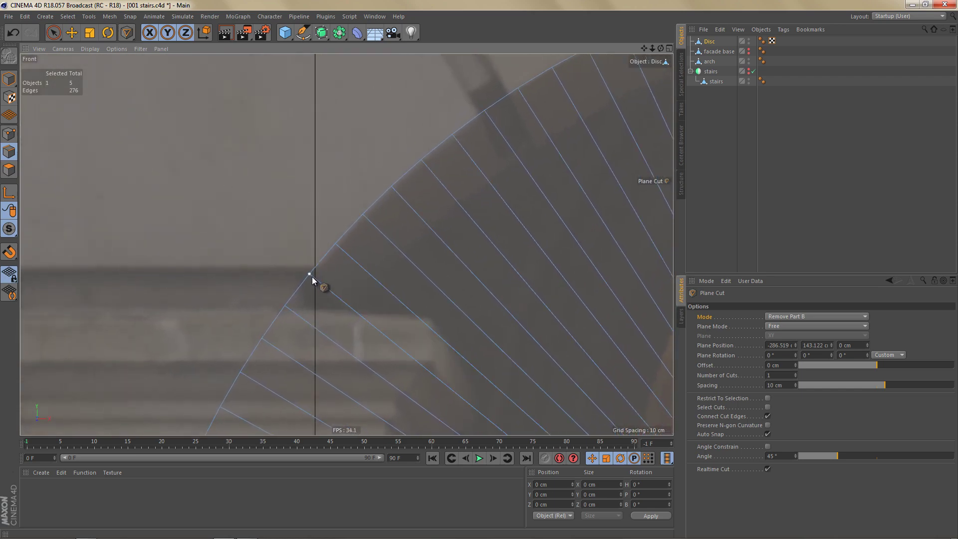
pyautogui.moveTo(347, 280); pyautogui.dragTo(366, 282)
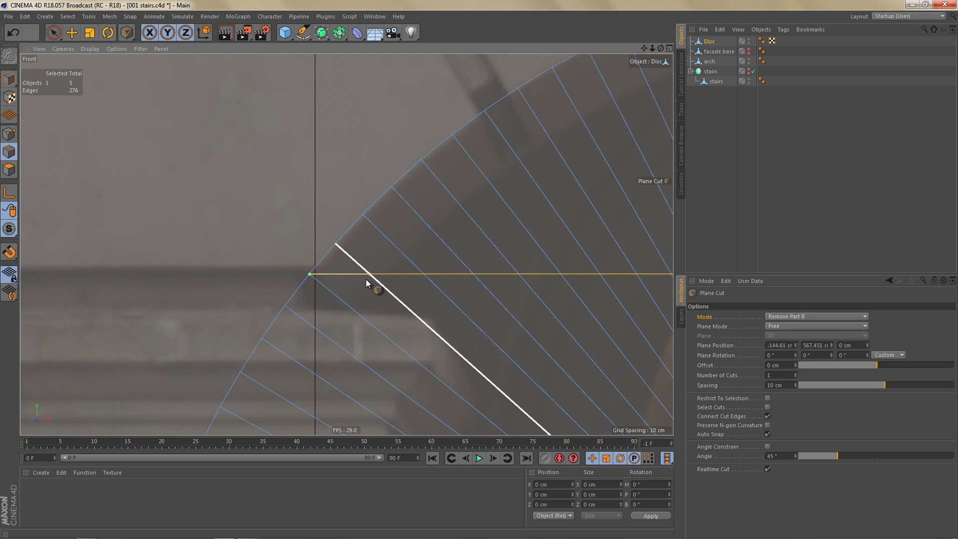
pyautogui.moveTo(366, 282); pyautogui.dragTo(366, 283)
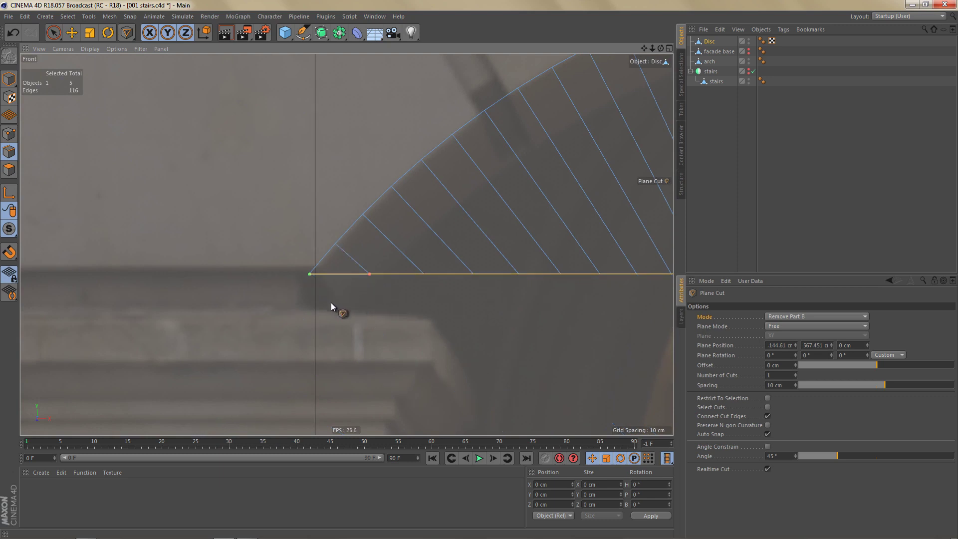
pyautogui.scroll(-4, 351, 282)
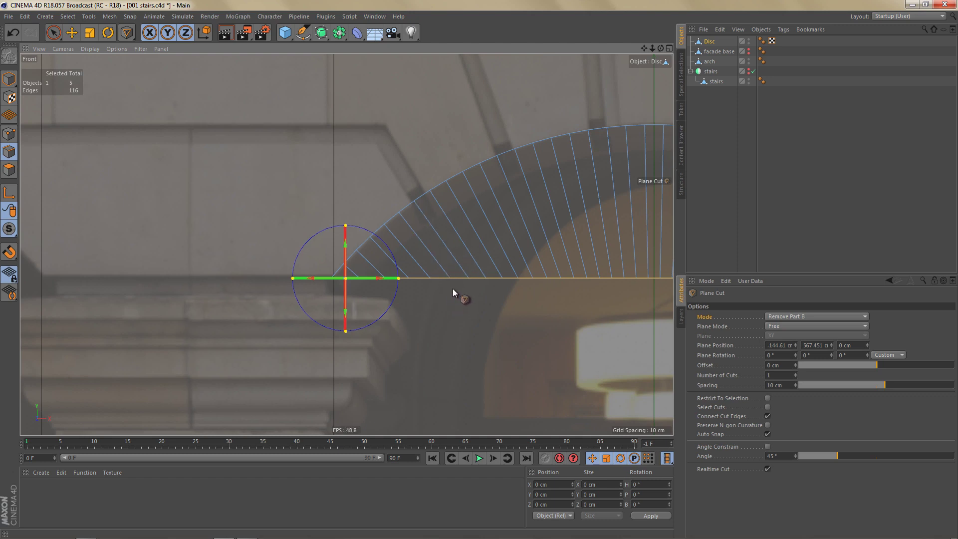
pyautogui.scroll(-4, 438, 287)
pyautogui.keyDown('alt'); pyautogui.moveTo(475, 274); pyautogui.dragTo(327, 293, button='middle'); pyautogui.keyUp('alt')
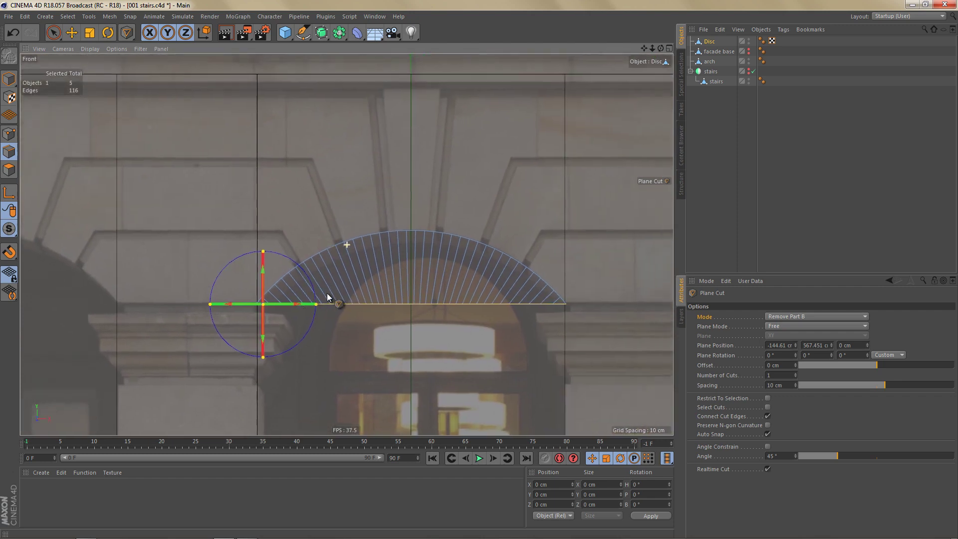
pyautogui.scroll(2, 368, 291)
pyautogui.scroll(1, 378, 280)
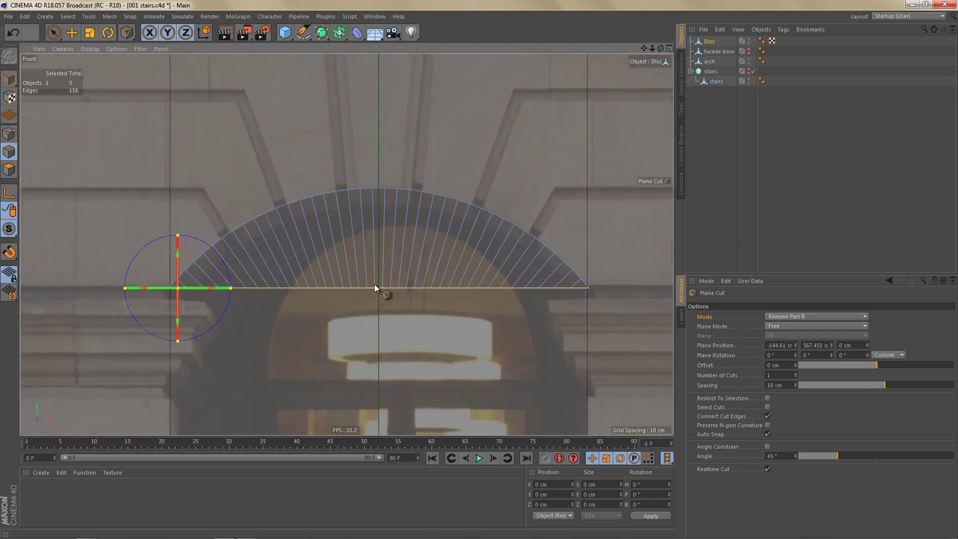
# Select all polygons of the trimmed disc and melt them into one n-gon.
pyautogui.press('Return')
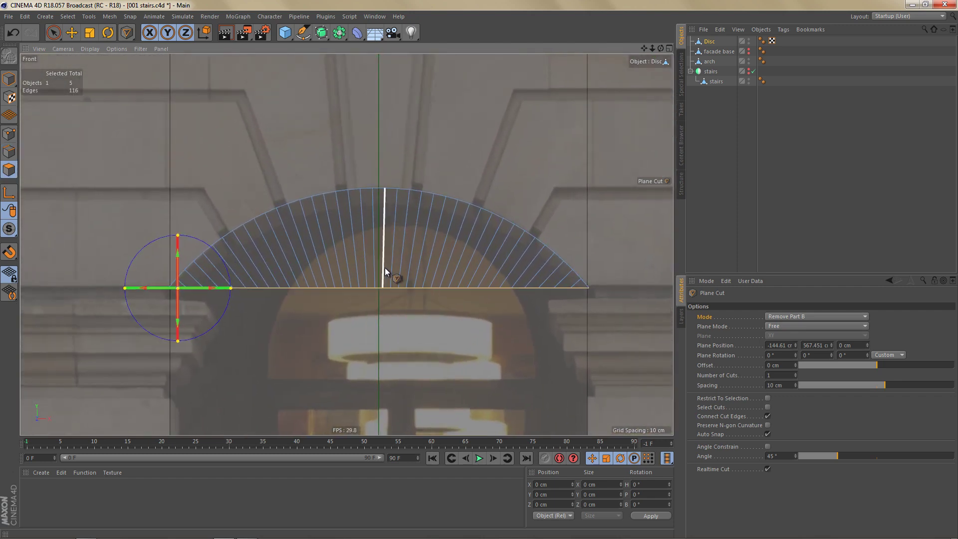
pyautogui.hotkey('ctrl', 'a')
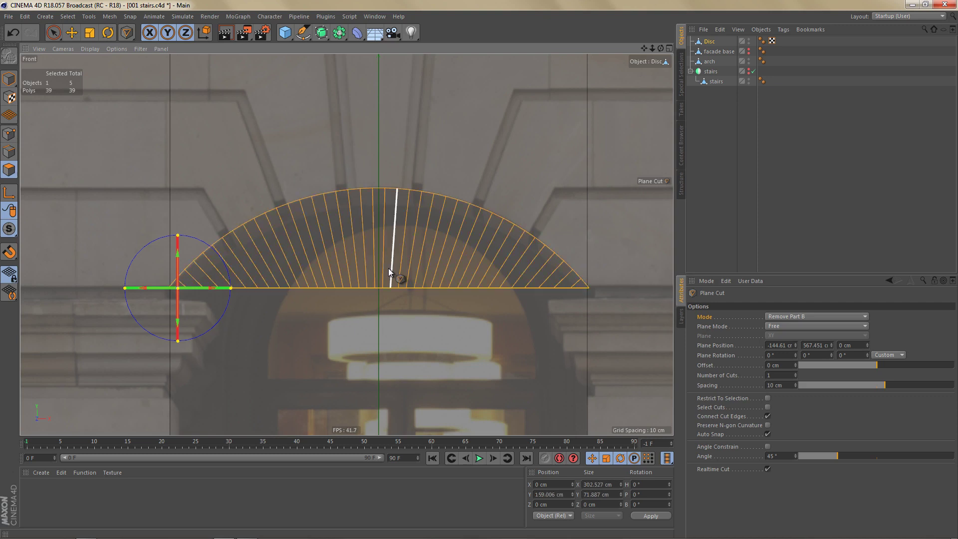
pyautogui.rightClick(473, 131)
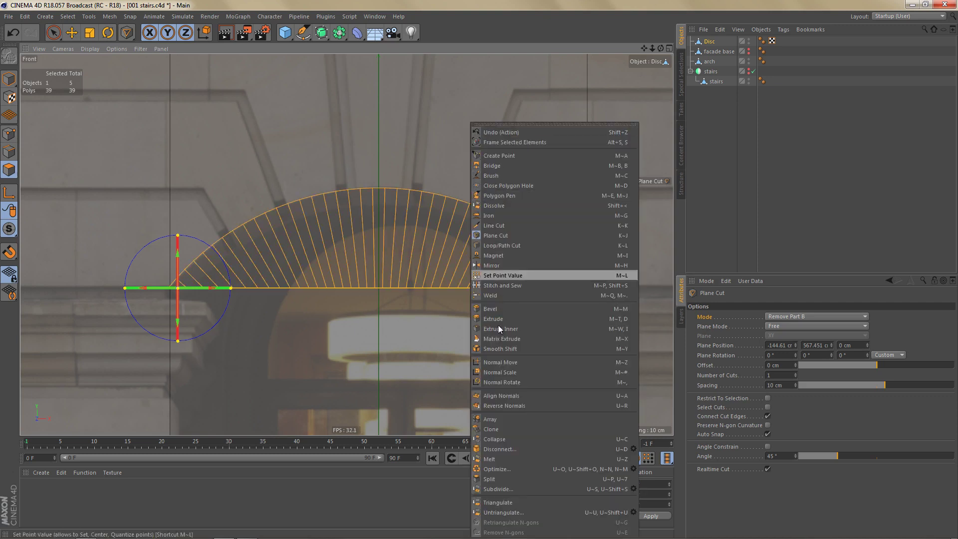
pyautogui.click(504, 458)
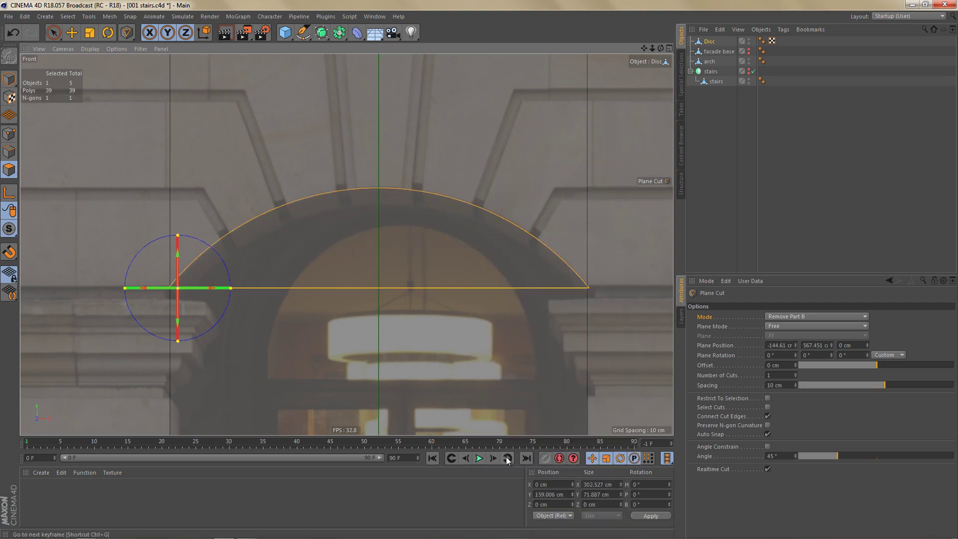
# Delete the intermediate points along the arch shape's straight lower edge, keeping its two corner points.
pyautogui.press('Return')
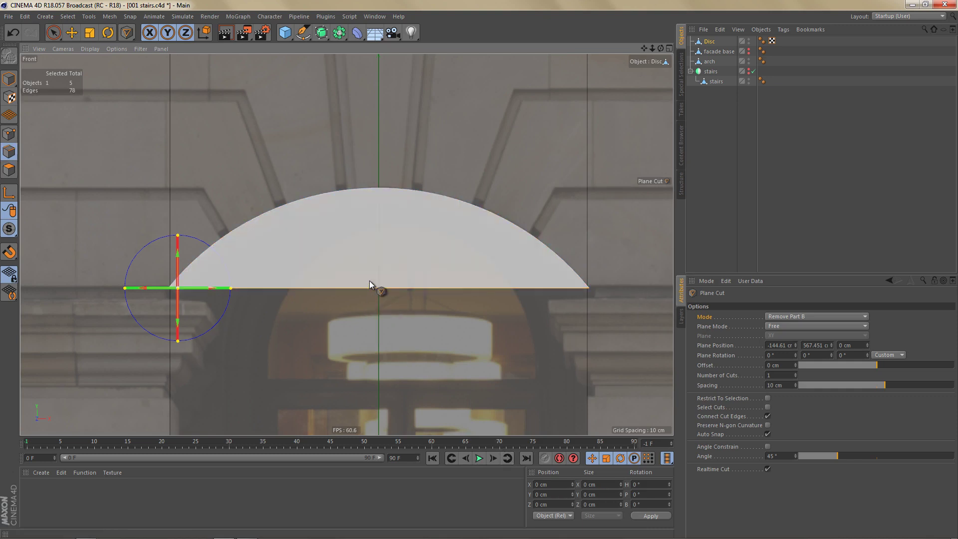
pyautogui.press('0')
pyautogui.press('Return')
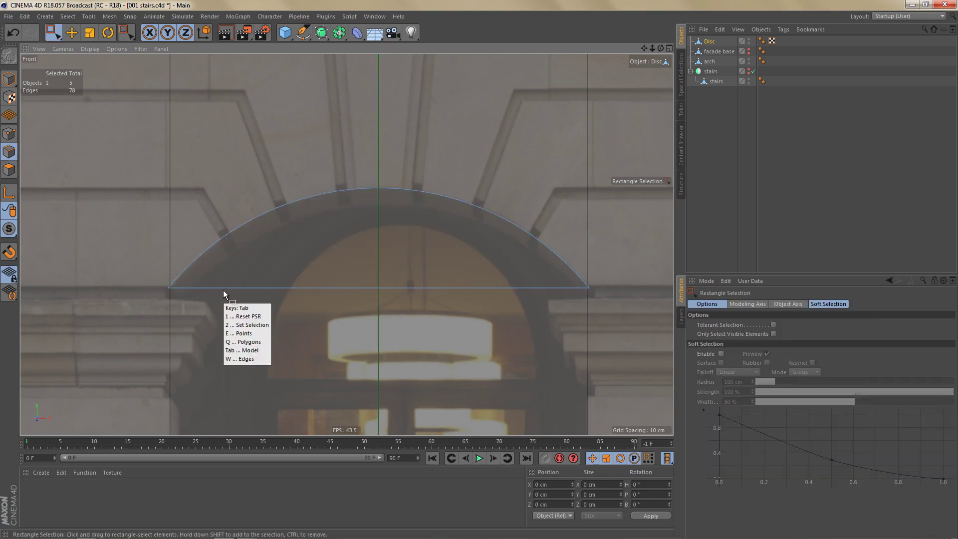
pyautogui.moveTo(182, 285); pyautogui.dragTo(574, 303)
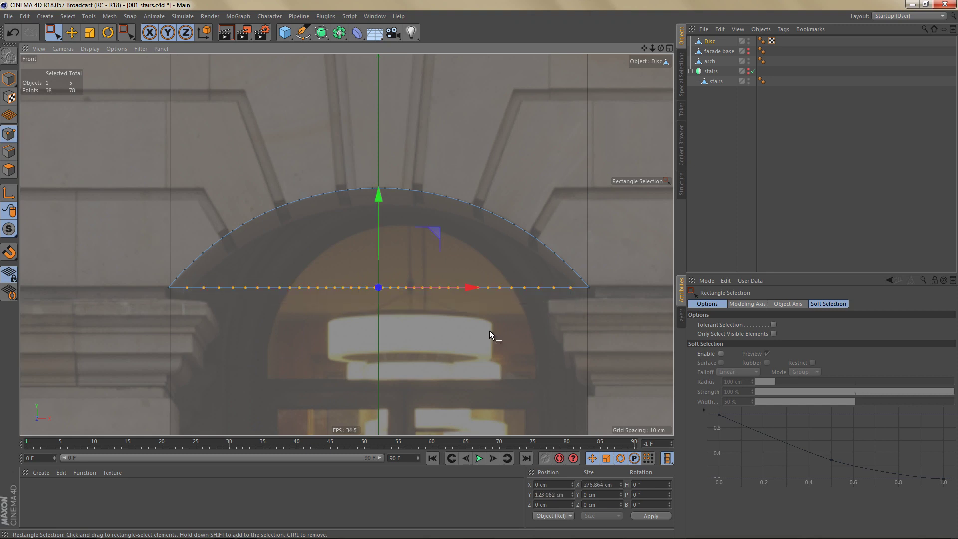
pyautogui.press('Delete')
pyautogui.moveTo(370, 300); pyautogui.dragTo(373, 257, button='middle')
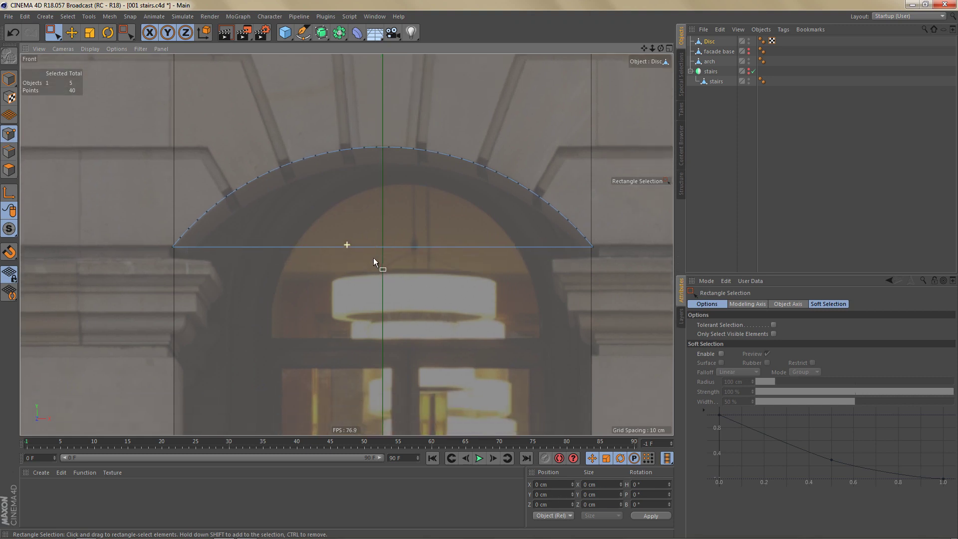
# Extrude the arch shape's straight lower edge down about 682 cm in total, past the bottom of the facade base.
pyautogui.press('Return')
pyautogui.press('9')
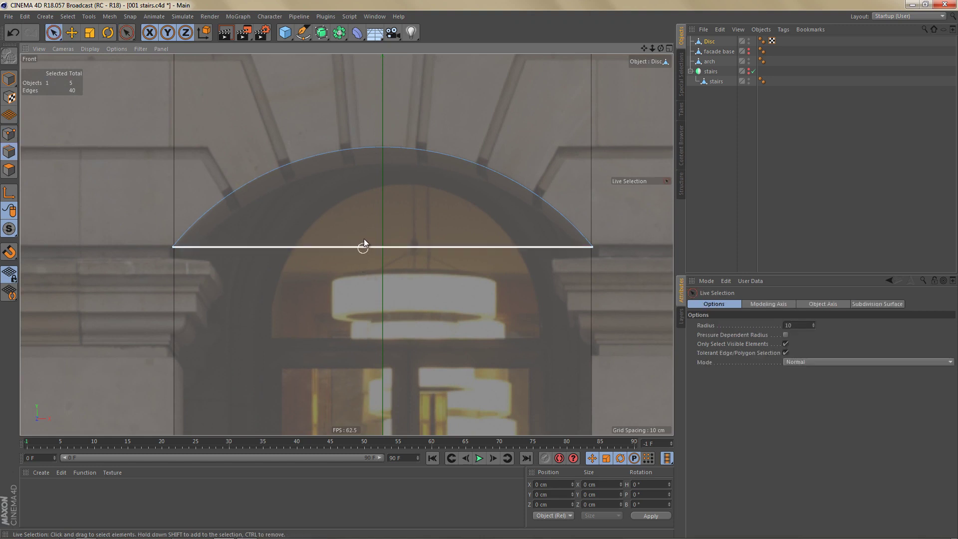
pyautogui.click(364, 247)
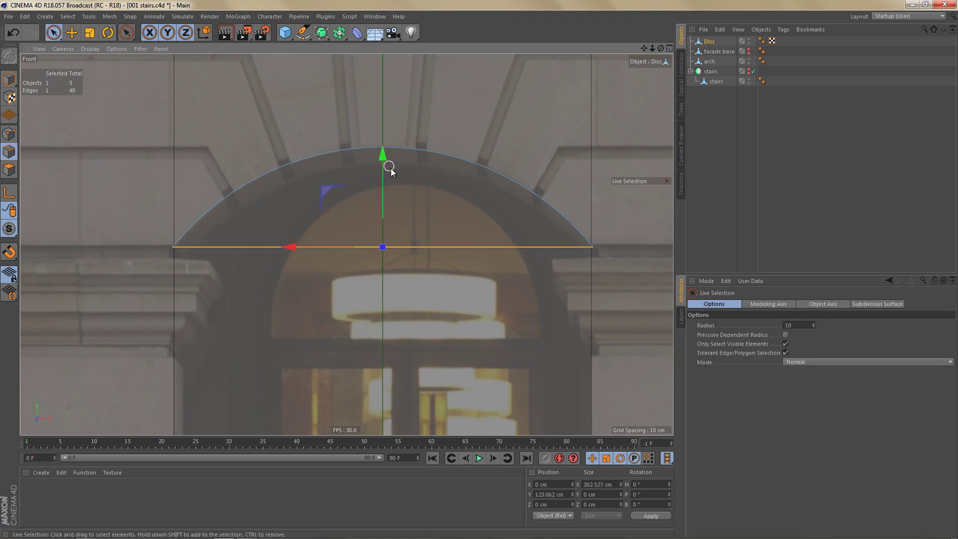
pyautogui.keyDown('ctrl'); pyautogui.moveTo(384, 153); pyautogui.dragTo(388, 281); pyautogui.keyUp('ctrl')
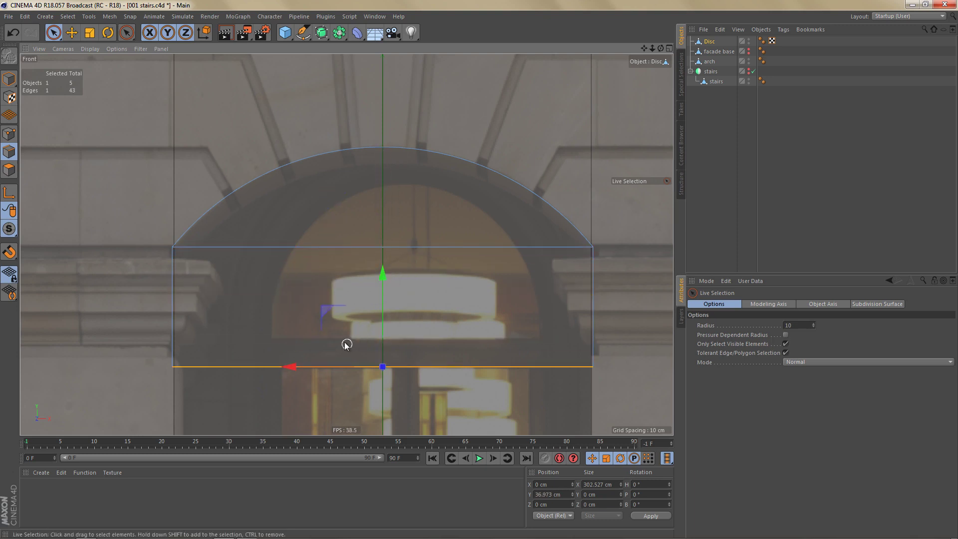
pyautogui.middleClick(335, 327)
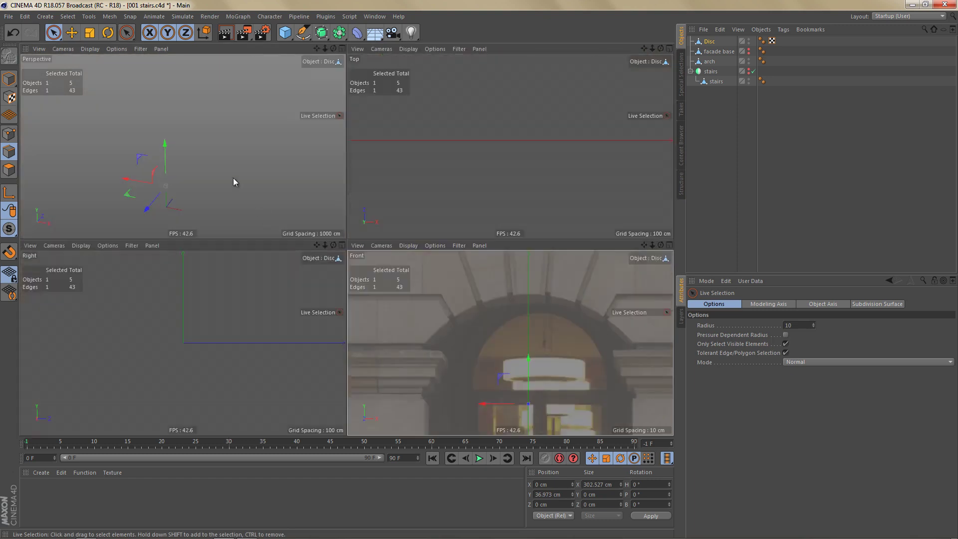
pyautogui.middleClick(234, 181)
pyautogui.moveTo(298, 173); pyautogui.dragTo(301, 259)
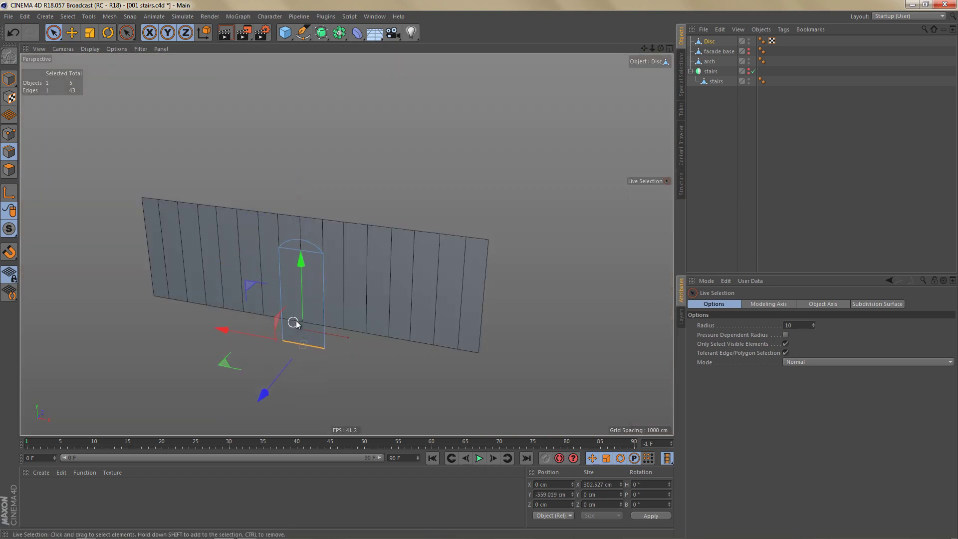
pyautogui.scroll(3, 357, 283)
pyautogui.keyDown('alt'); pyautogui.moveTo(357, 284); pyautogui.dragTo(327, 275); pyautogui.keyUp('alt')
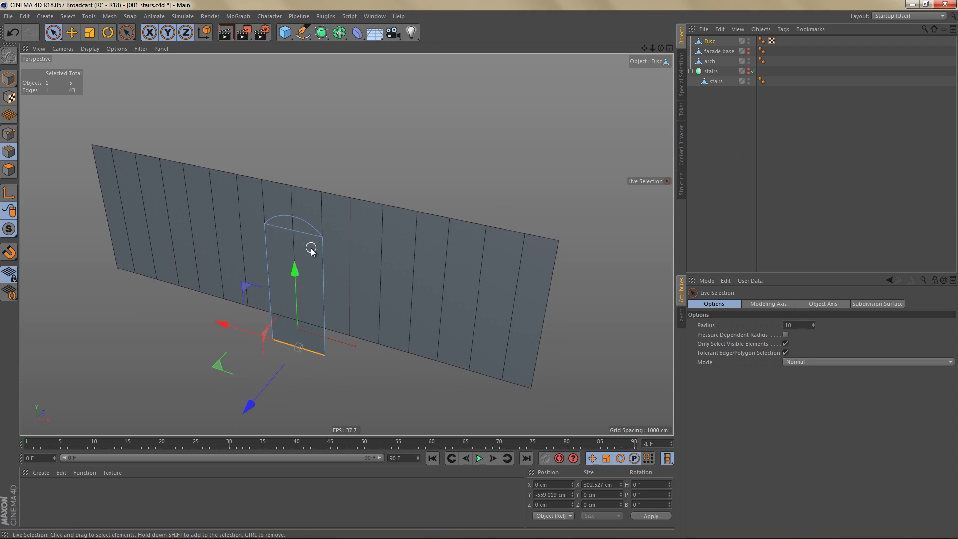
pyautogui.moveTo(316, 251)
pyautogui.keyDown('alt'); pyautogui.mouseDown()
pyautogui.moveTo(328, 253)
pyautogui.moveTo(316, 249)
pyautogui.mouseUp(); pyautogui.keyUp('alt')
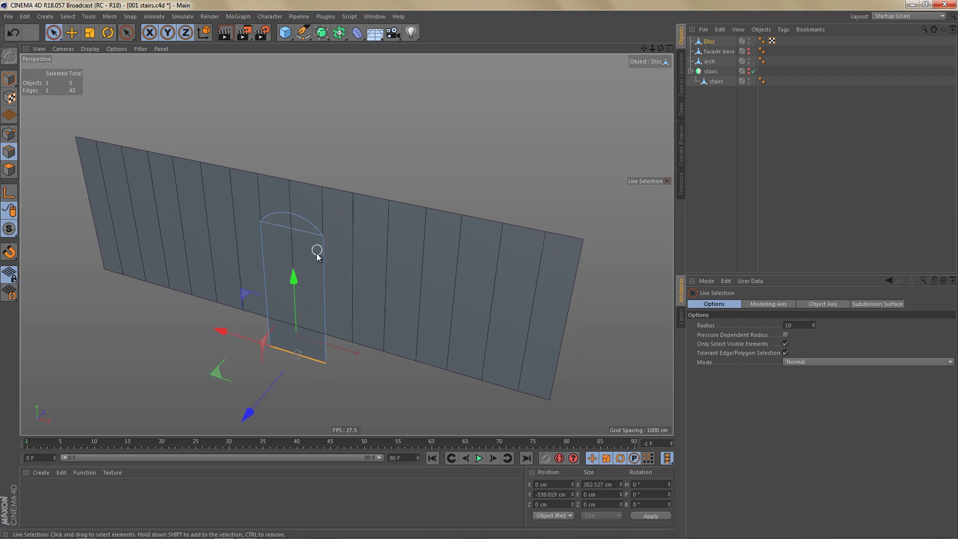
# Extrude all polygons of the door-shaped profile by 92 cm with Create Caps enabled, and return to model mode.
pyautogui.press('Return')
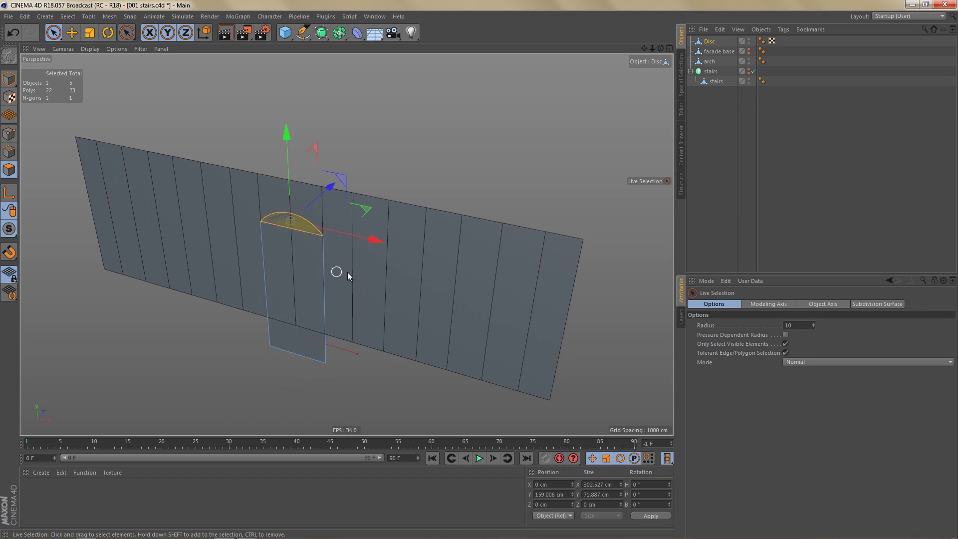
pyautogui.hotkey('ctrl', 'a')
pyautogui.keyDown('alt'); pyautogui.moveTo(347, 281); pyautogui.dragTo(352, 265); pyautogui.keyUp('alt')
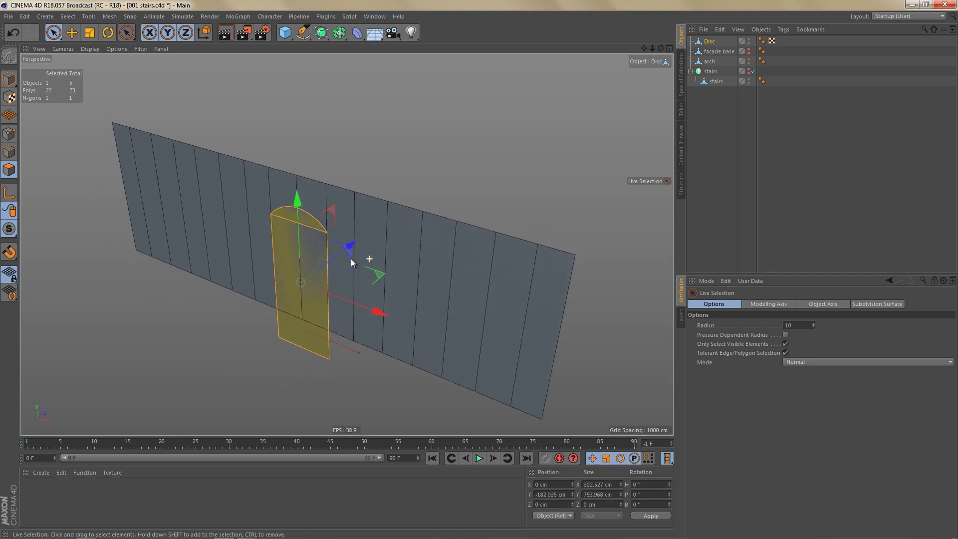
pyautogui.press('d')
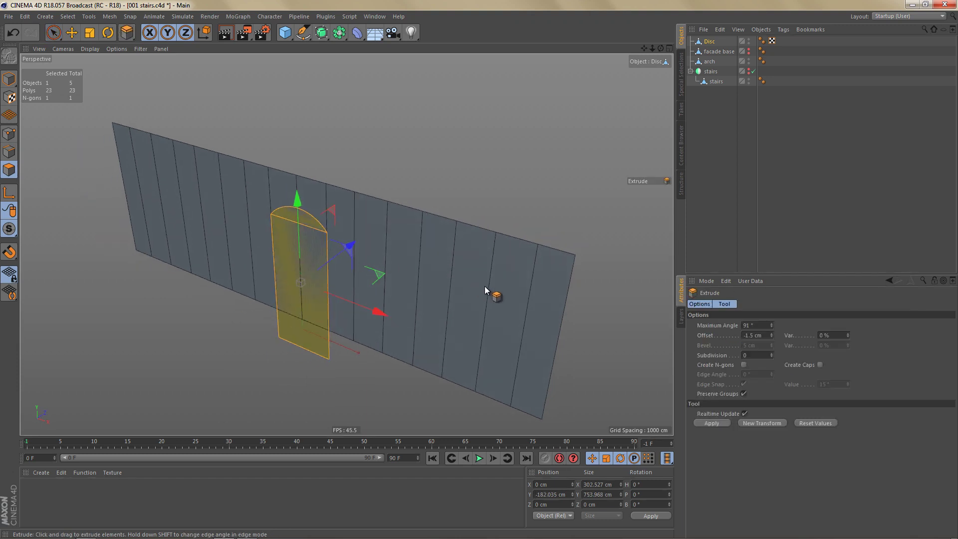
pyautogui.click(820, 364)
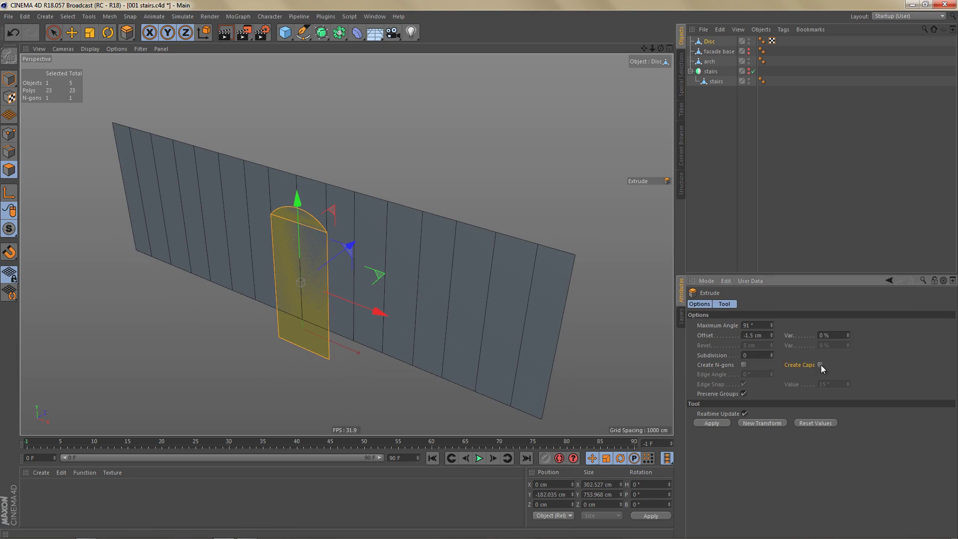
pyautogui.click(819, 365)
pyautogui.keyDown('alt'); pyautogui.moveTo(463, 300); pyautogui.dragTo(408, 231); pyautogui.keyUp('alt')
pyautogui.scroll(3, 340, 209)
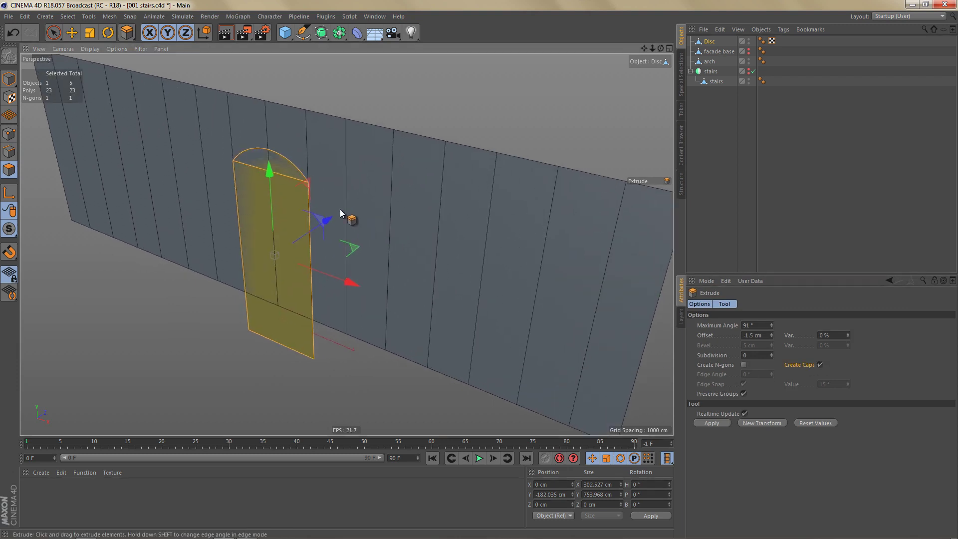
pyautogui.moveTo(340, 209); pyautogui.dragTo(480, 269)
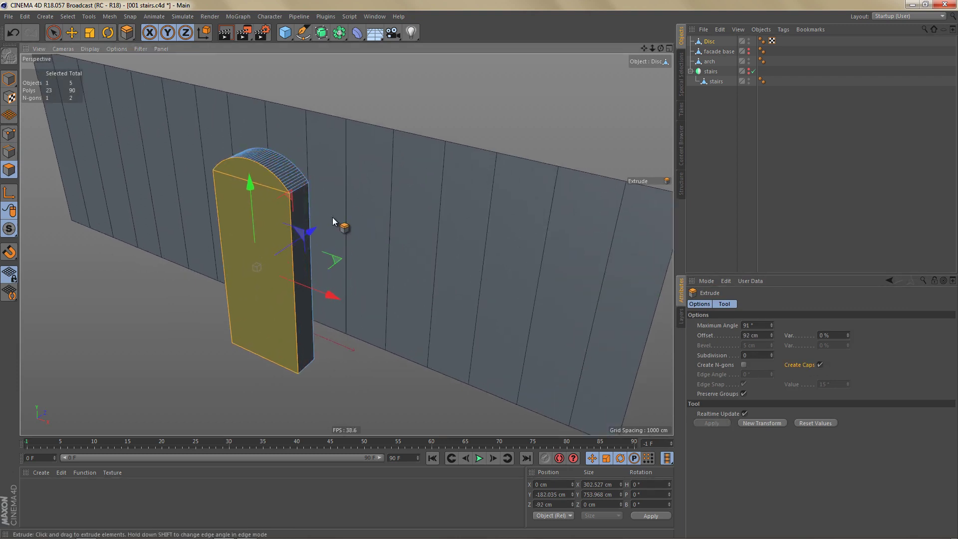
pyautogui.press('Return')
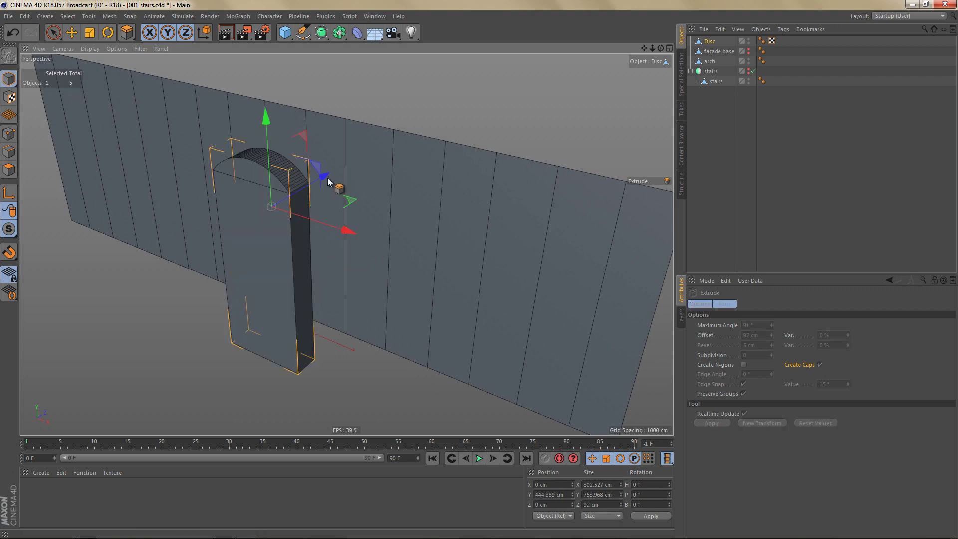
# Move the arch-shaped block along Z to about 47 cm so its depth straddles the facade plane evenly.
pyautogui.press('e')
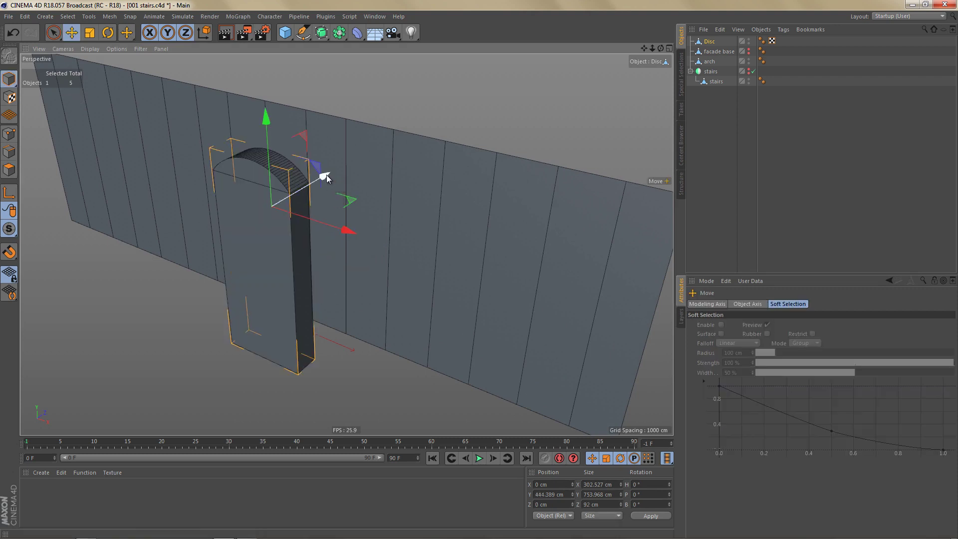
pyautogui.moveTo(325, 176); pyautogui.dragTo(334, 172)
pyautogui.middleClick(409, 196)
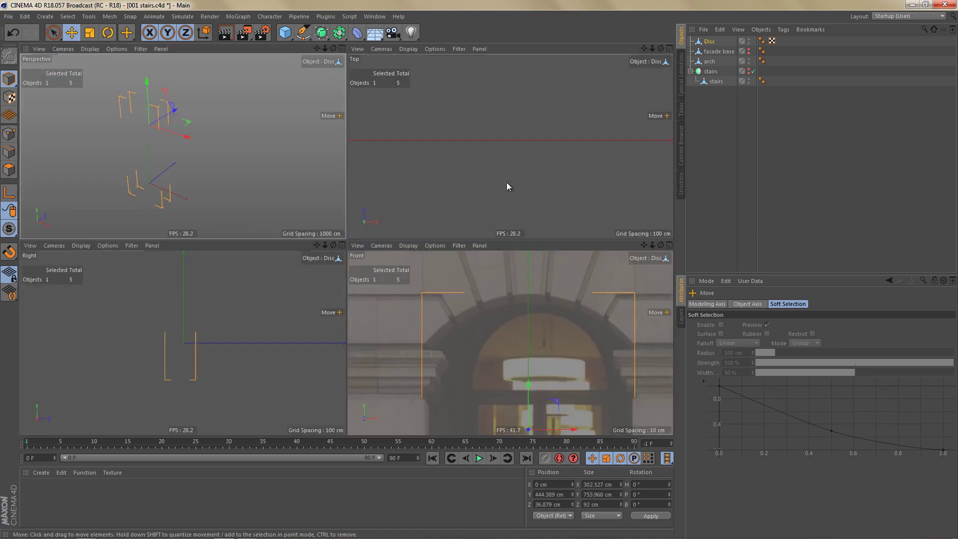
pyautogui.middleClick(507, 181)
pyautogui.press('o')
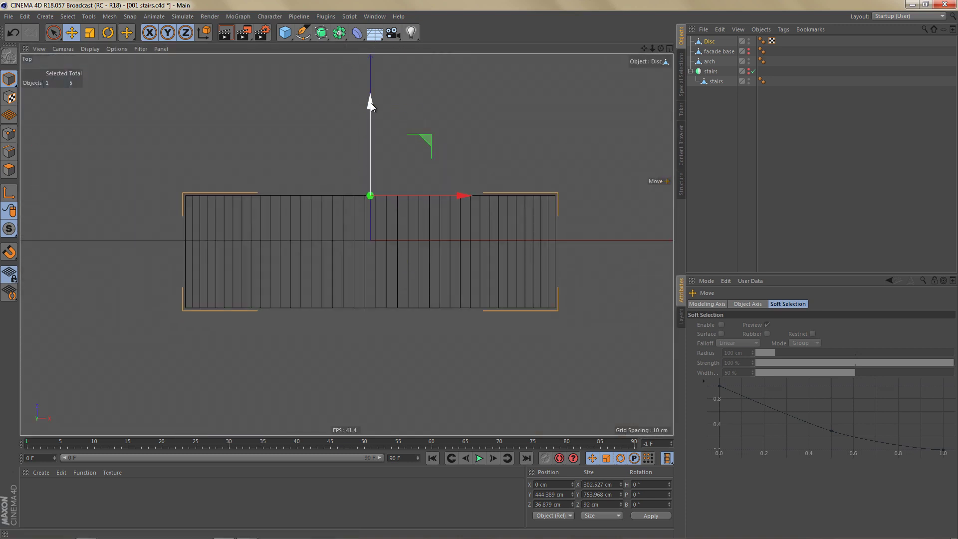
pyautogui.moveTo(372, 100); pyautogui.dragTo(373, 91)
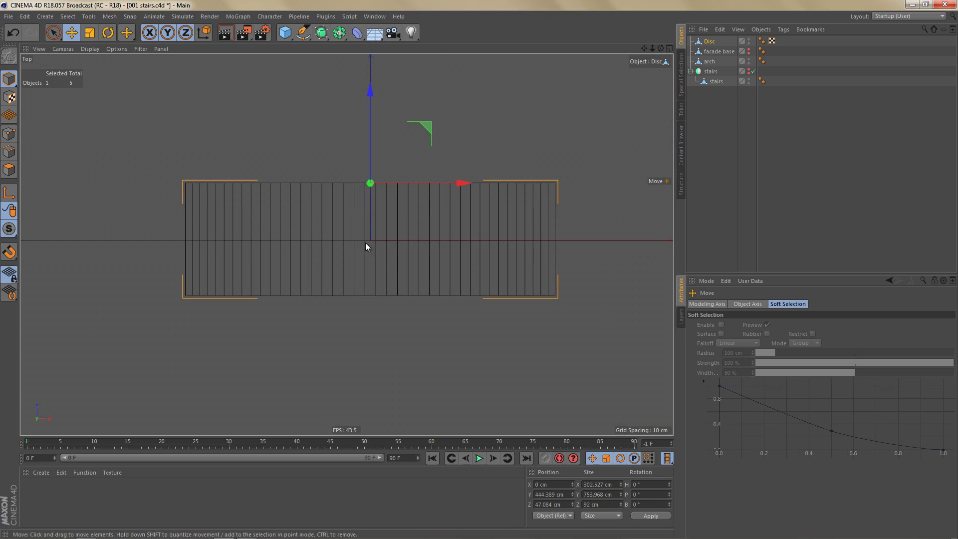
pyautogui.middleClick(365, 247)
pyautogui.middleClick(475, 340)
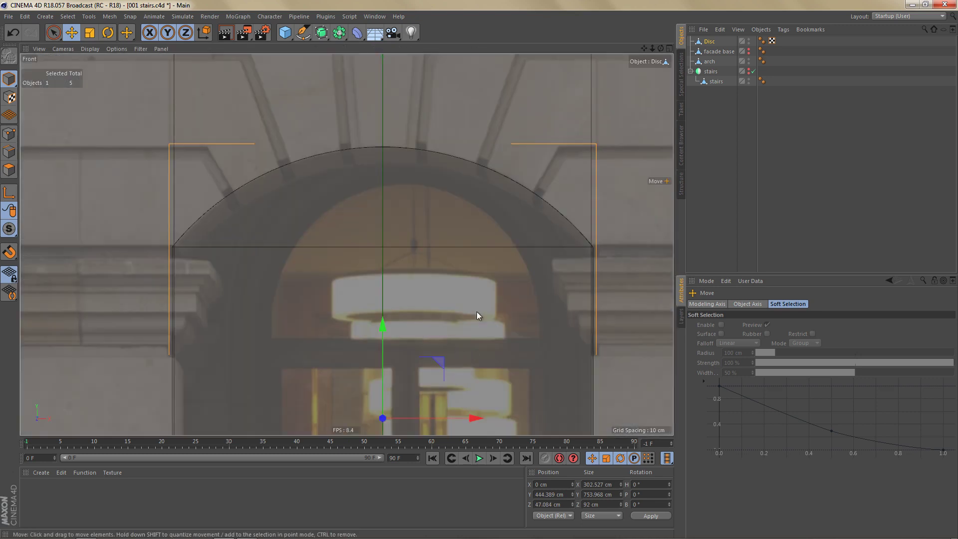
# Rename the Disc object as cookie cutter.
pyautogui.scroll(5, 597, 256)
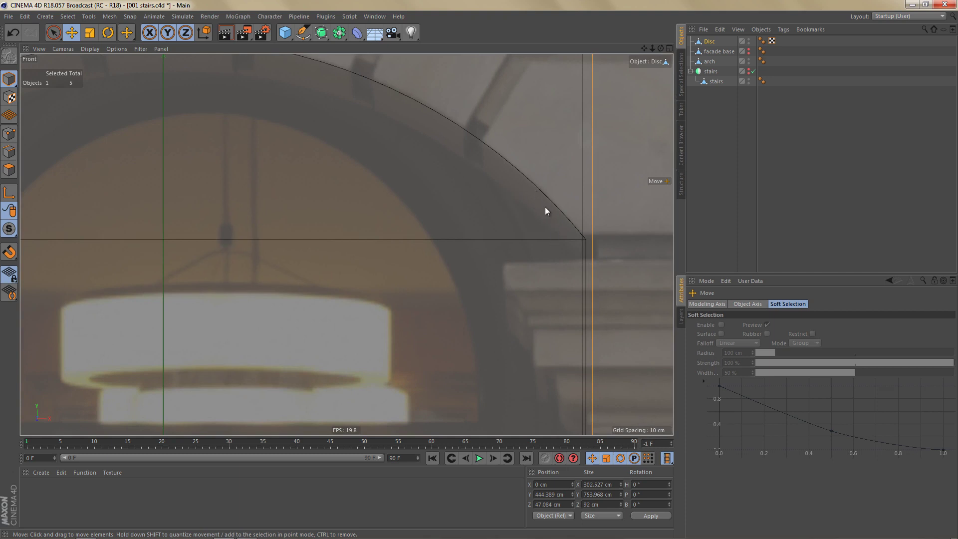
pyautogui.doubleClick(710, 41)
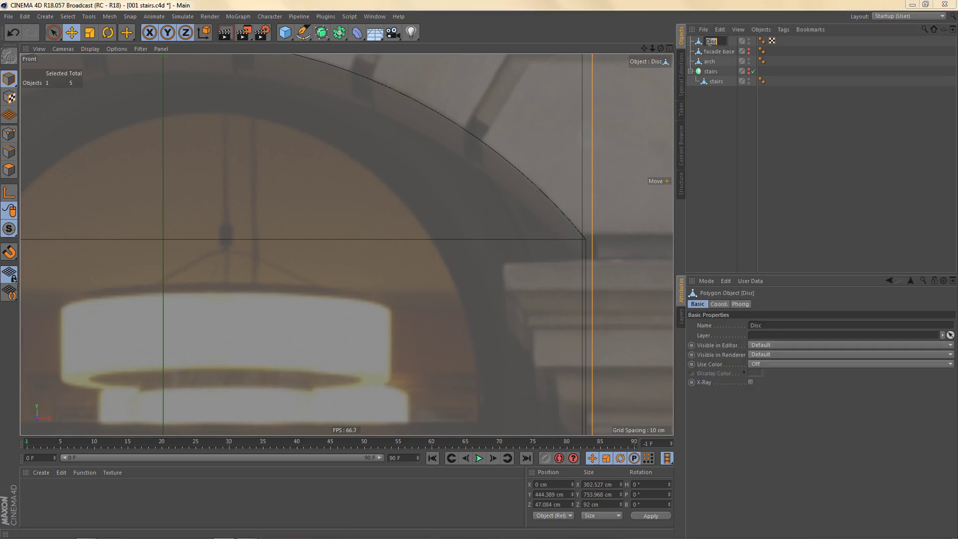
pyautogui.write('cookie')
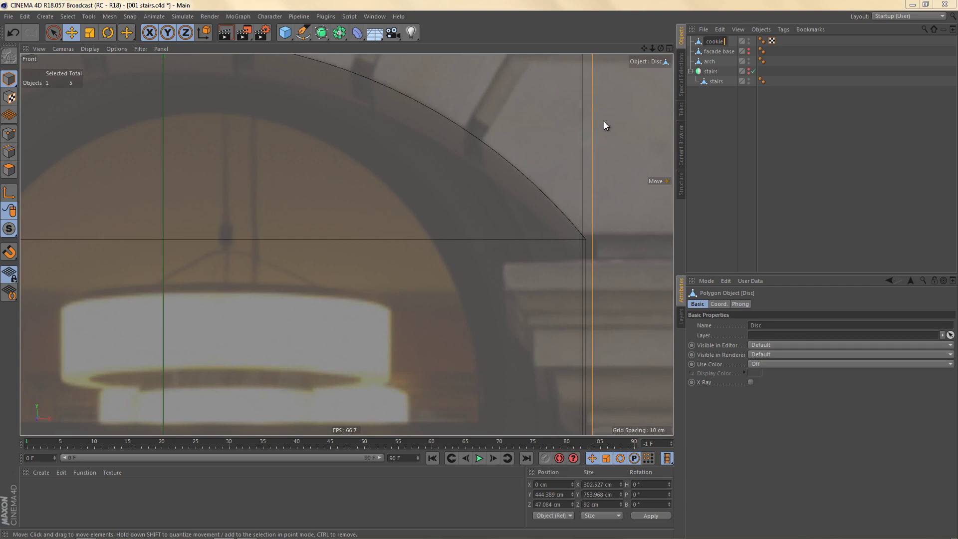
pyautogui.write(' cutter')
pyautogui.press('Return')
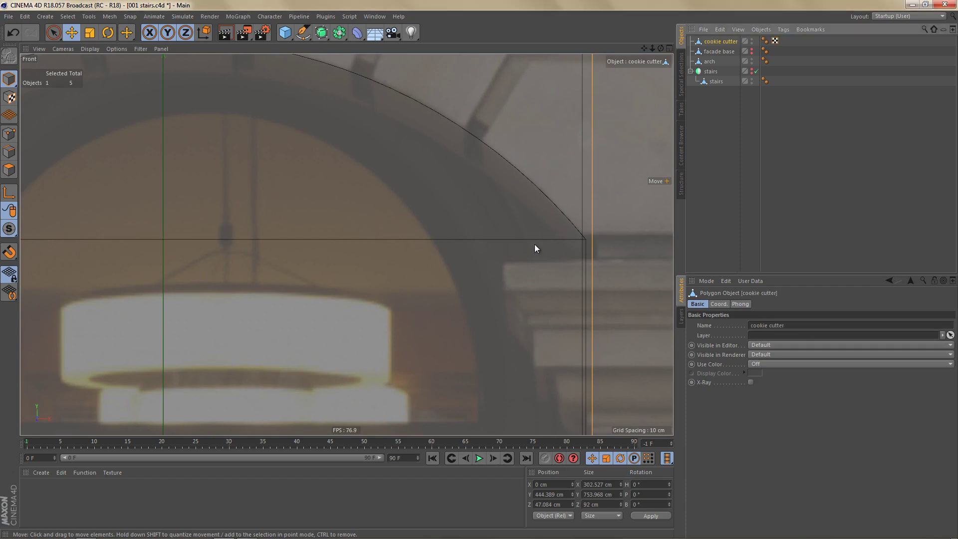
# Select the arch object's three vertical edges at the sides and centre of the middle opening and check their overall width.
pyautogui.scroll(-3, 577, 224)
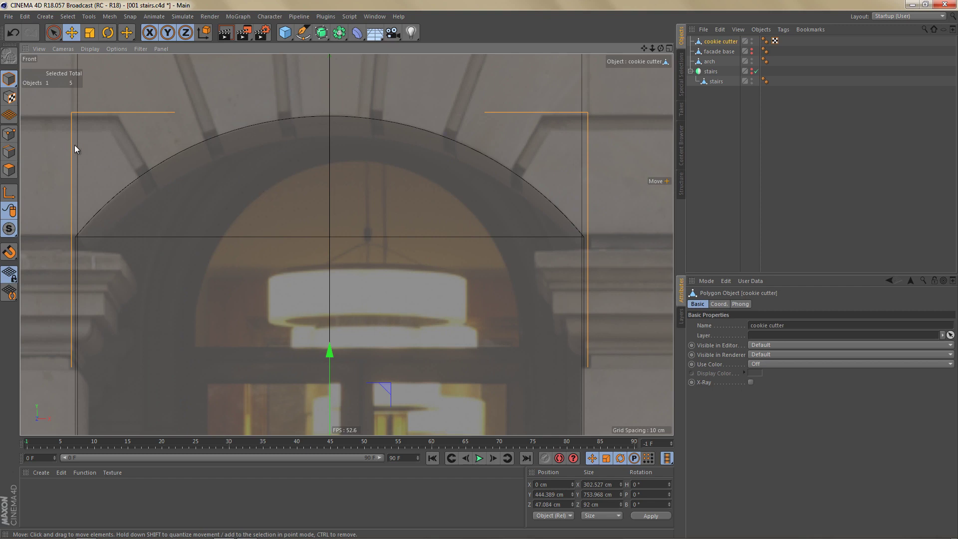
pyautogui.click(711, 62)
pyautogui.keyDown('alt'); pyautogui.moveTo(519, 258); pyautogui.dragTo(519, 229, button='middle'); pyautogui.keyUp('alt')
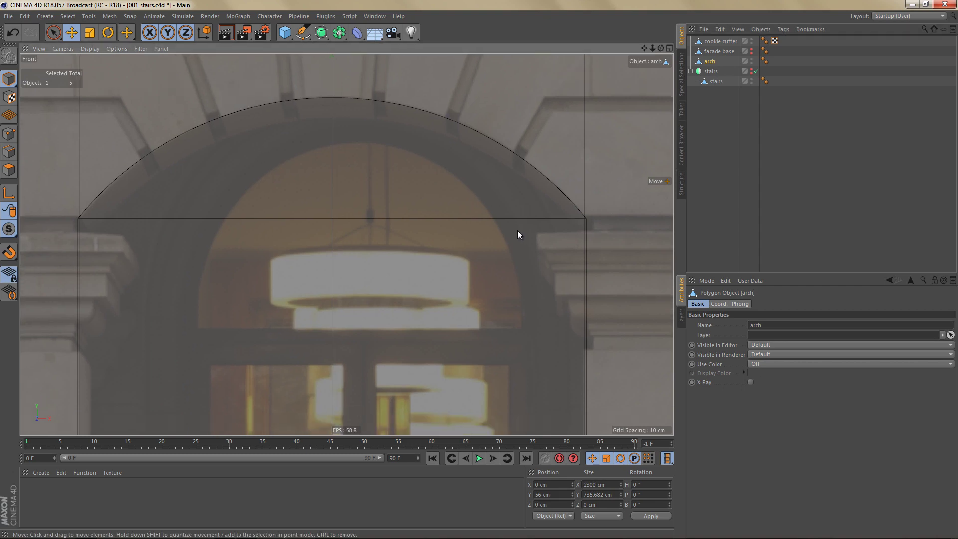
pyautogui.press('Return')
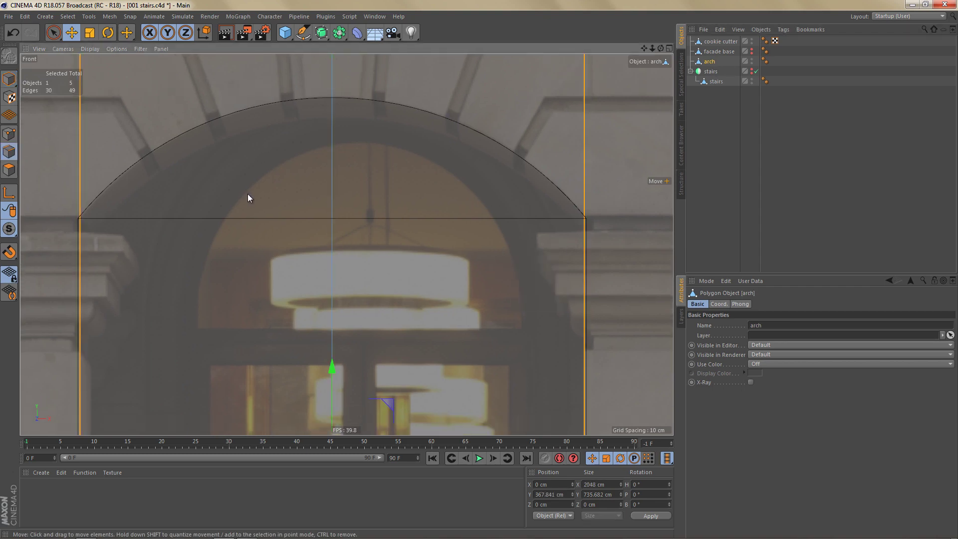
pyautogui.press('space')
pyautogui.click(79, 169)
pyautogui.keyDown('shift'); pyautogui.click(331, 170); pyautogui.keyUp('shift')
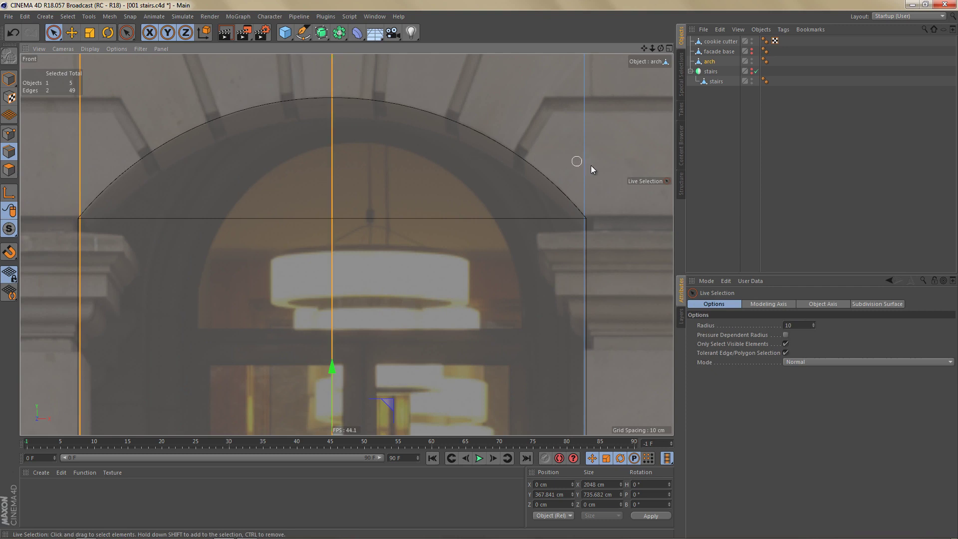
pyautogui.keyDown('shift'); pyautogui.click(584, 164); pyautogui.keyUp('shift')
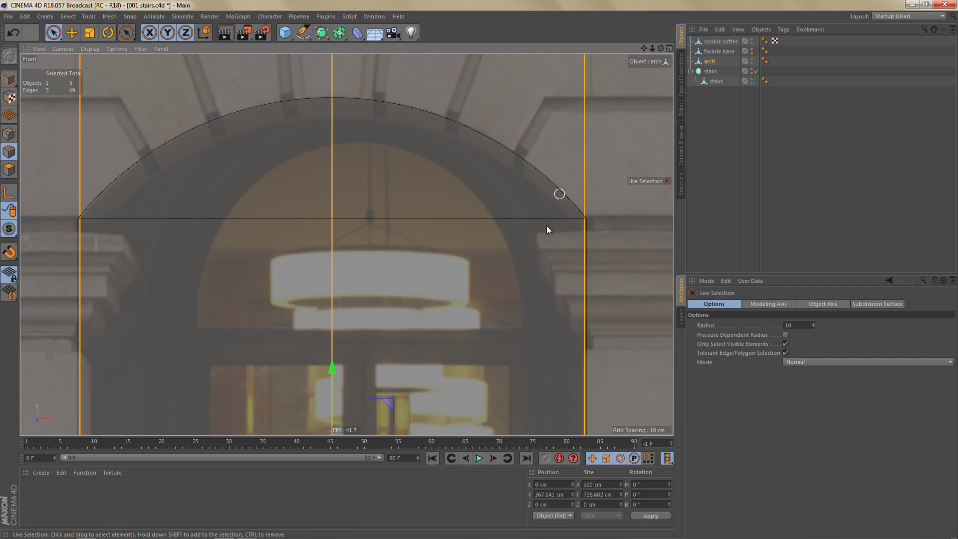
pyautogui.click(609, 483)
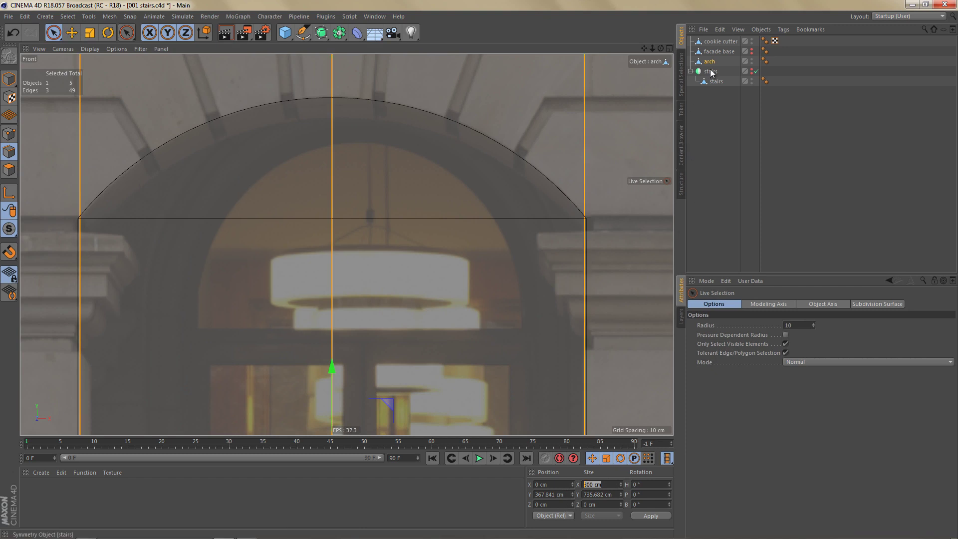
# Set the cookie cutter's X size to 300 cm in model mode.
pyautogui.click(715, 41)
pyautogui.rightClick(449, 222)
pyautogui.click(463, 239)
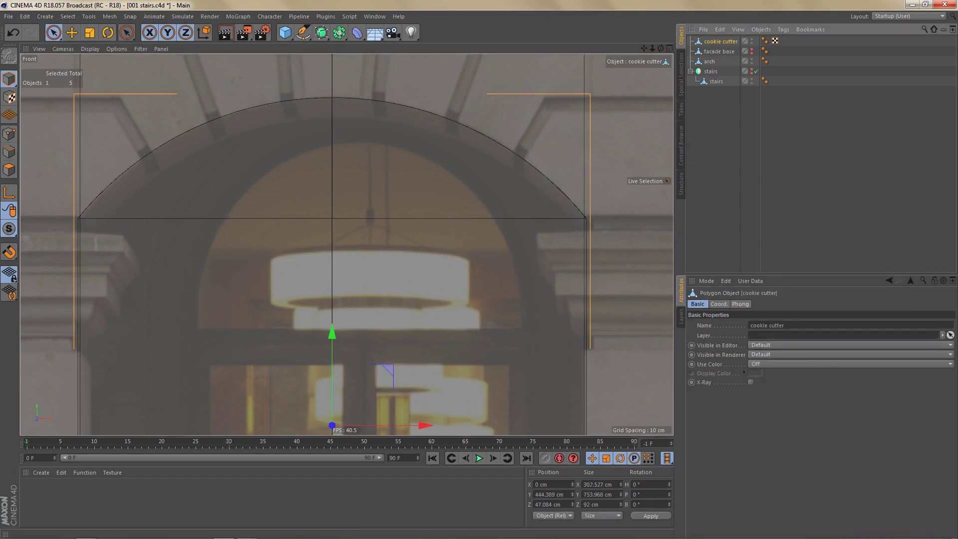
pyautogui.moveTo(591, 488); pyautogui.dragTo(618, 488)
pyautogui.write('0')
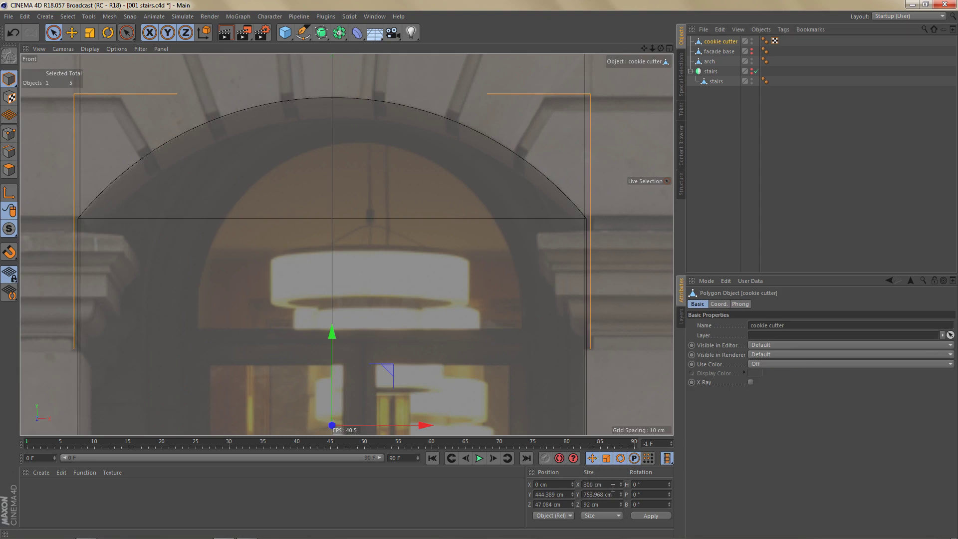
pyautogui.press('Return')
# Delete the arch object's points on both sides of the central bay, keeping the middle opening and its two pillars.
pyautogui.scroll(-10, 347, 280)
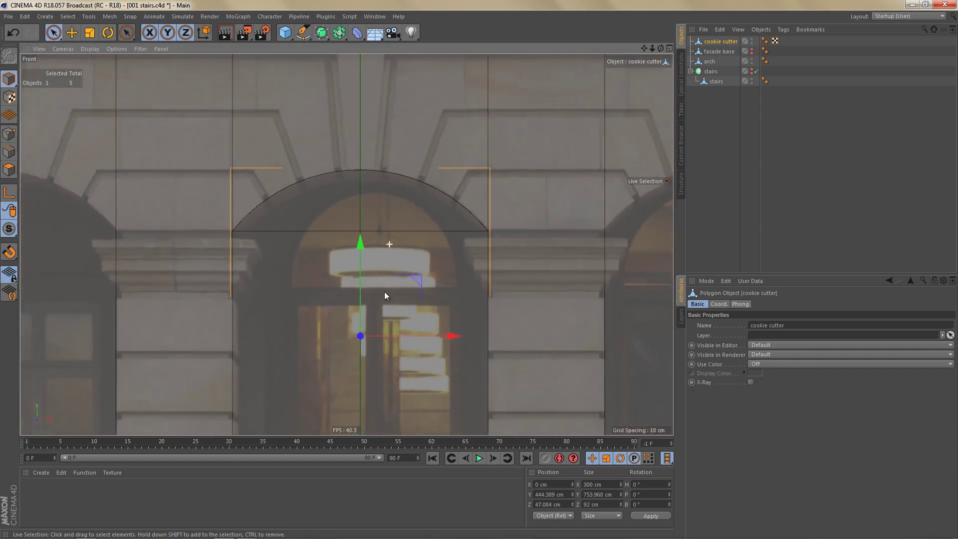
pyautogui.scroll(-6, 394, 278)
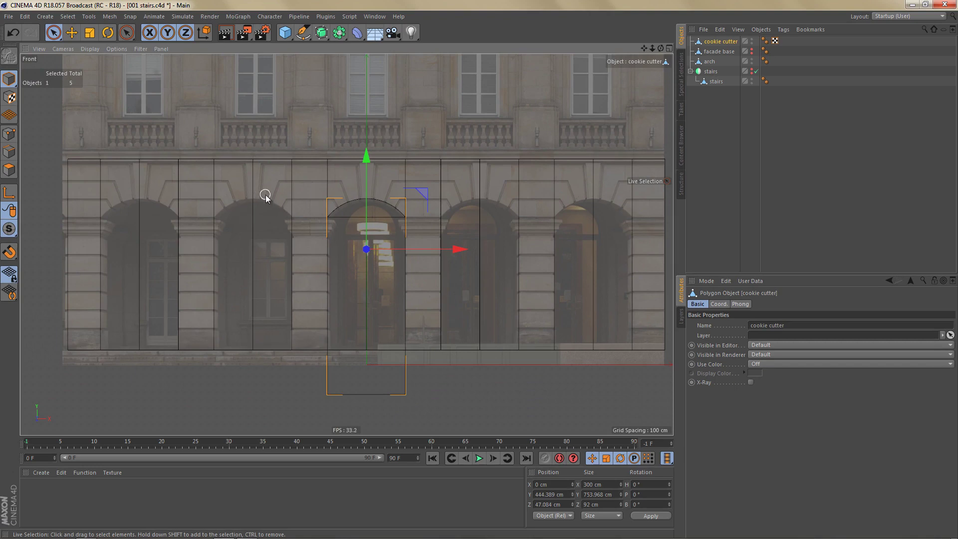
pyautogui.rightClick(265, 219)
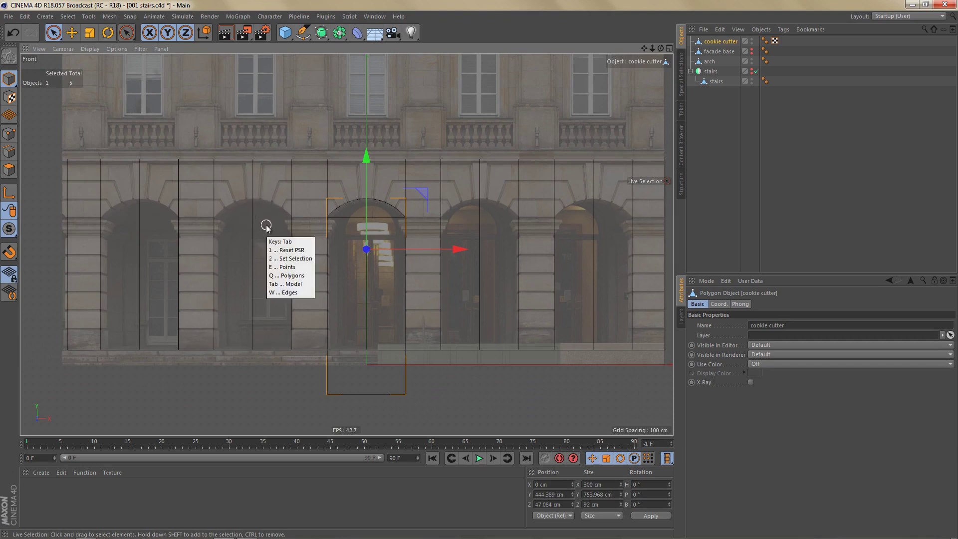
pyautogui.click(271, 235)
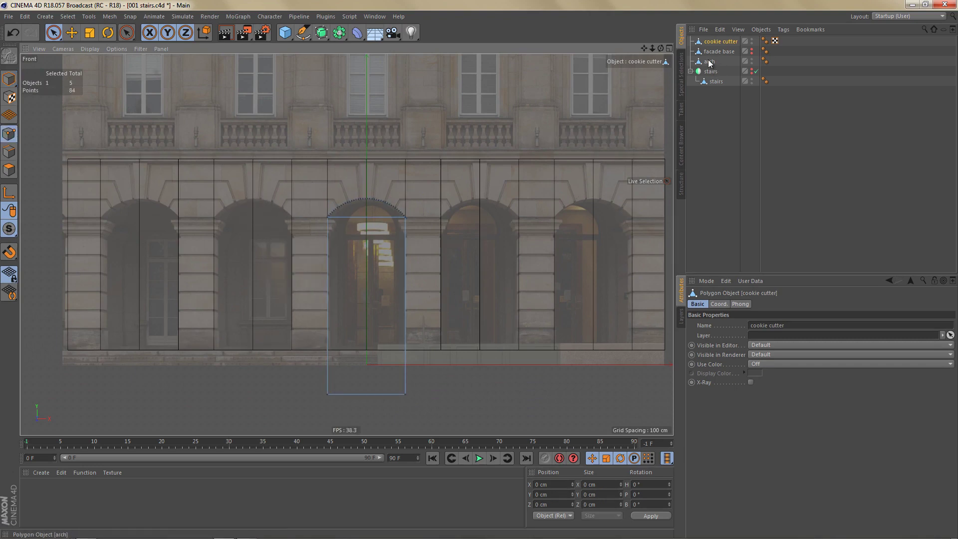
pyautogui.click(508, 199)
pyautogui.scroll(-3, 256, 227)
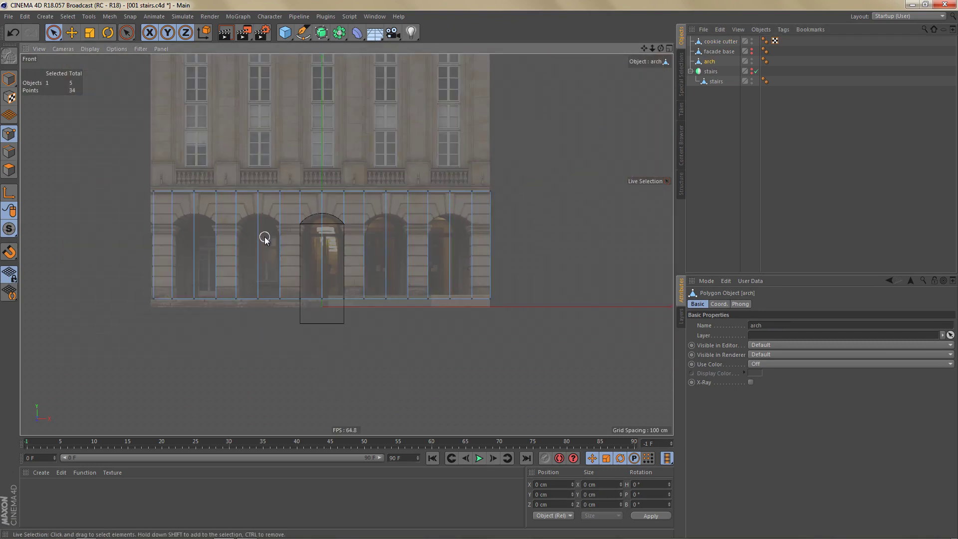
pyautogui.press('0')
pyautogui.moveTo(128, 171); pyautogui.dragTo(270, 347)
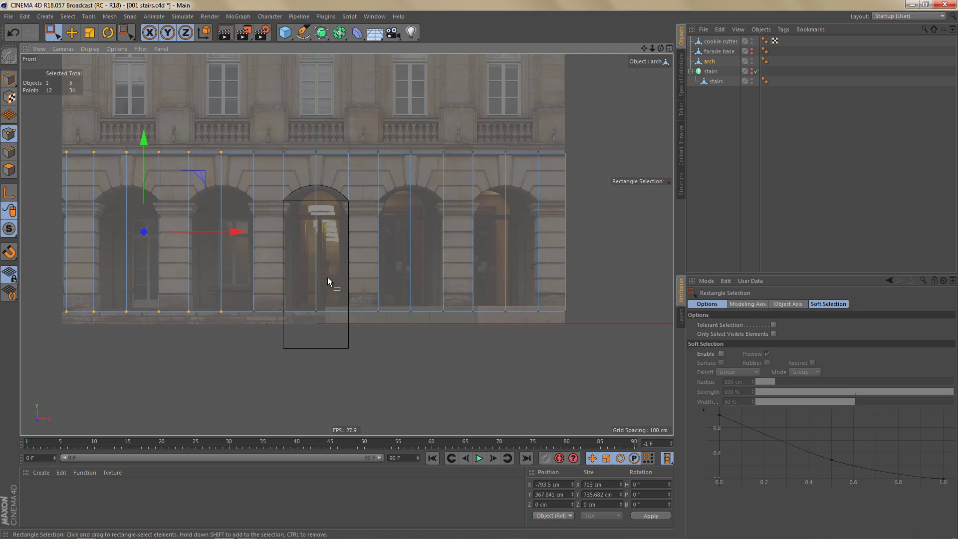
pyautogui.press('Delete')
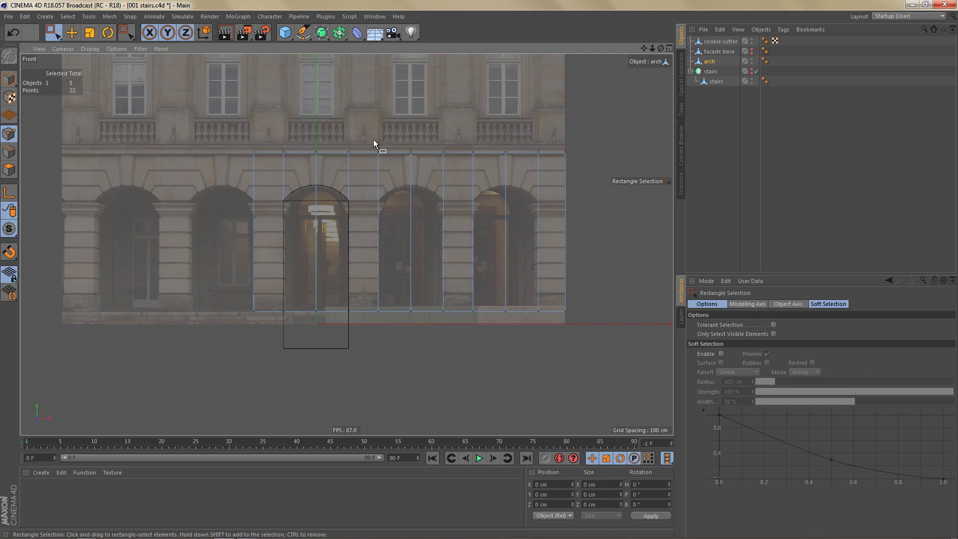
pyautogui.moveTo(400, 140); pyautogui.dragTo(578, 349)
pyautogui.press('Delete')
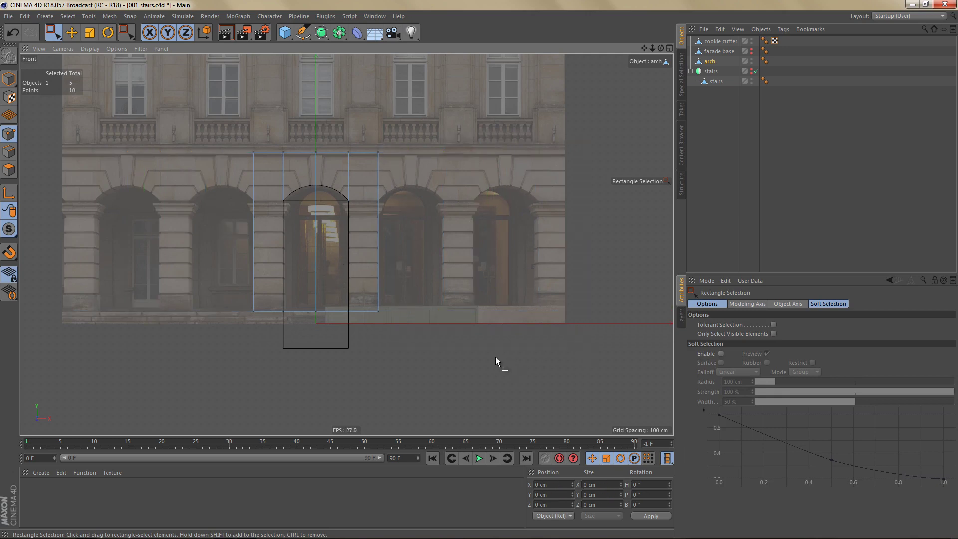
# Make a horizontal Plane Cut in Cut All mode across the arch object at the top of the pillar's base block, at about Y 135 cm.
pyautogui.scroll(3, 309, 247)
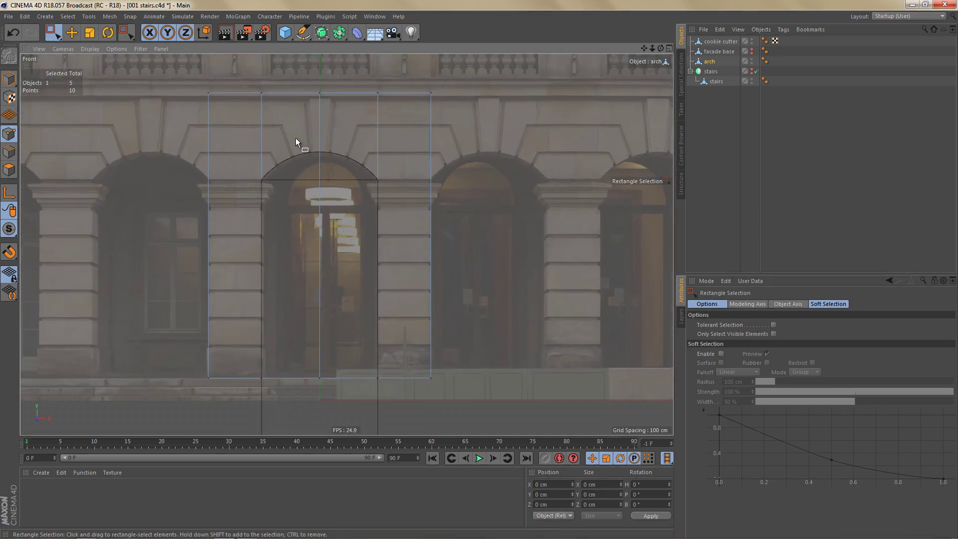
pyautogui.scroll(1, 275, 219)
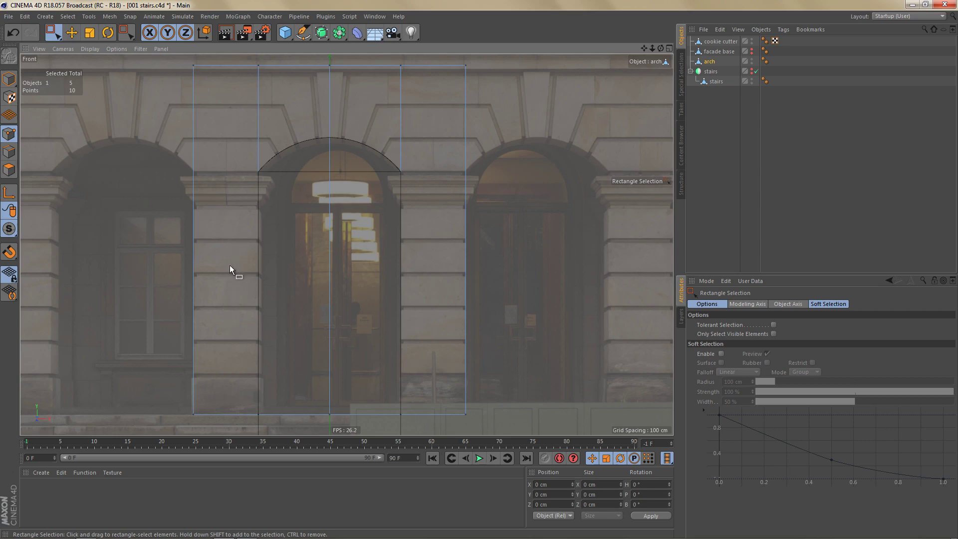
pyautogui.keyDown('alt'); pyautogui.moveTo(257, 353); pyautogui.dragTo(253, 327, button='middle'); pyautogui.keyUp('alt')
pyautogui.keyDown('alt'); pyautogui.moveTo(235, 326); pyautogui.dragTo(277, 319, button='right'); pyautogui.keyUp('alt')
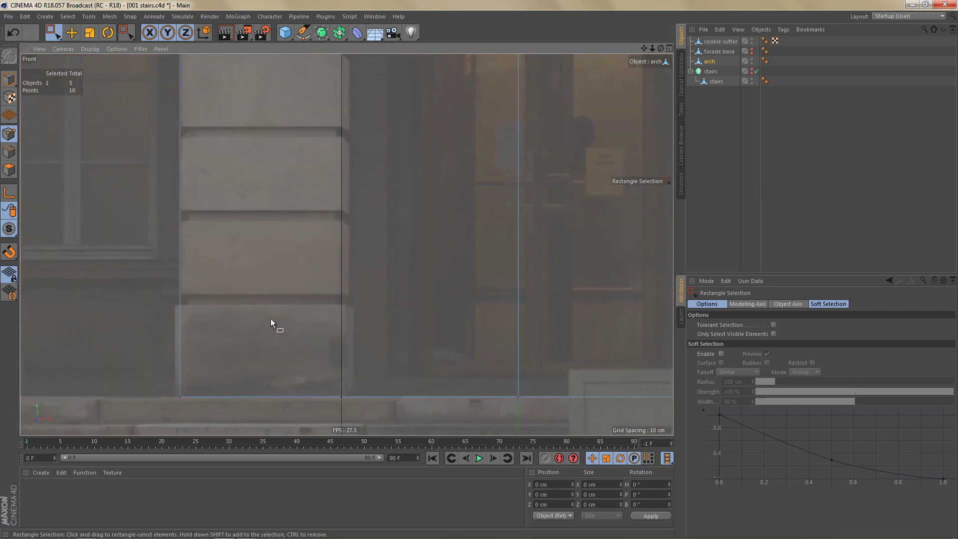
pyautogui.press('k')
pyautogui.press('j')
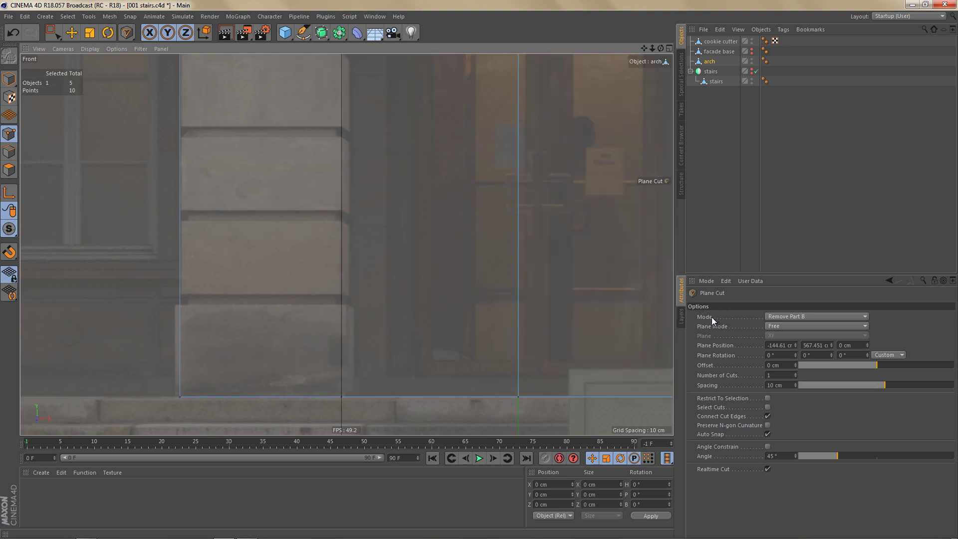
pyautogui.click(781, 317)
pyautogui.click(783, 325)
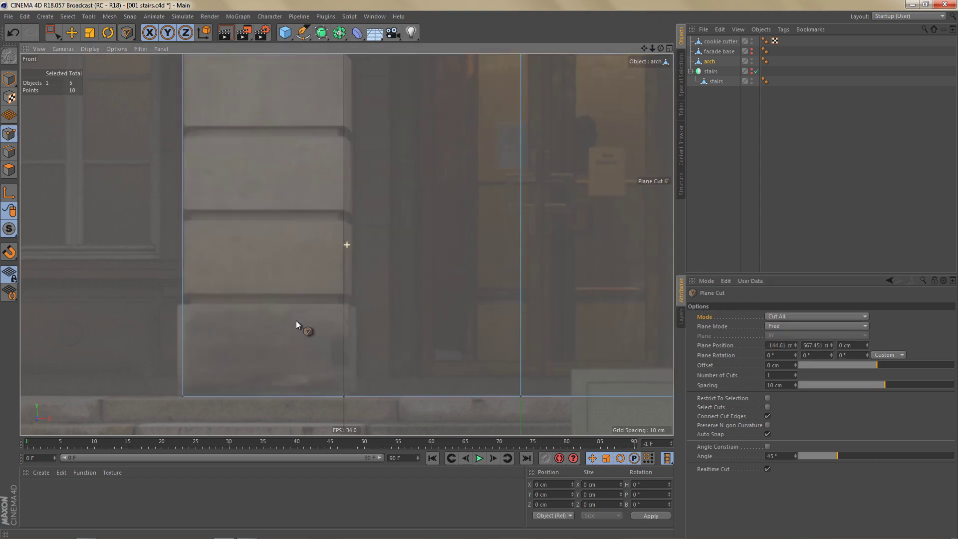
pyautogui.keyDown('alt'); pyautogui.moveTo(295, 321); pyautogui.dragTo(303, 301, button='middle'); pyautogui.keyUp('alt')
pyautogui.scroll(5, 319, 276)
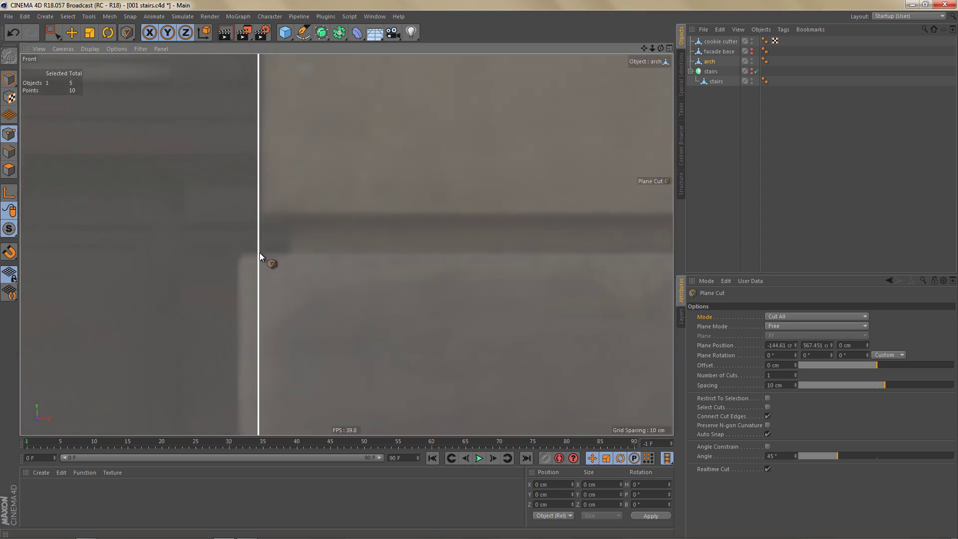
pyautogui.moveTo(259, 252); pyautogui.dragTo(271, 253)
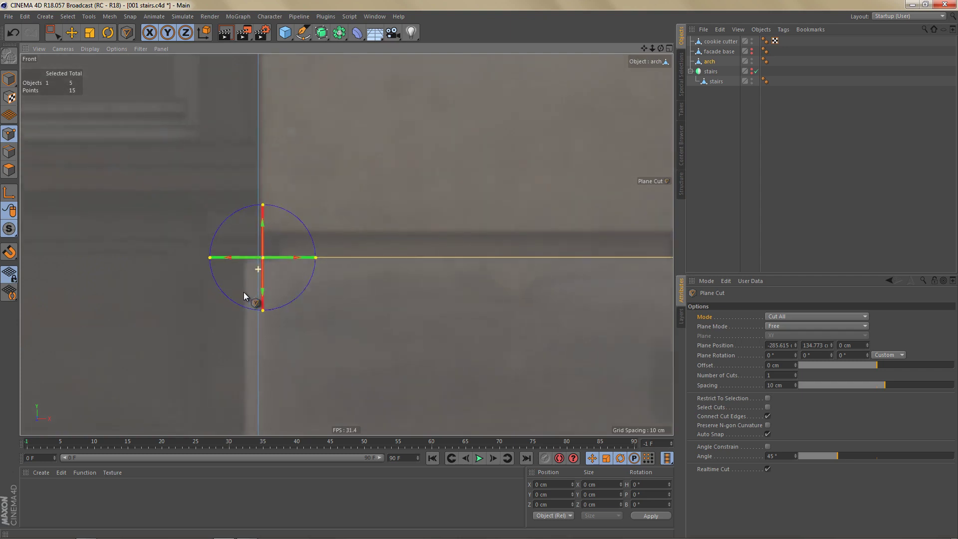
# Set the Plane Cut on the arch object to 3 cuts with a spacing of -71 cm, matching the pillar's stone joints.
pyautogui.scroll(-6, 219, 294)
pyautogui.scroll(-4, 301, 316)
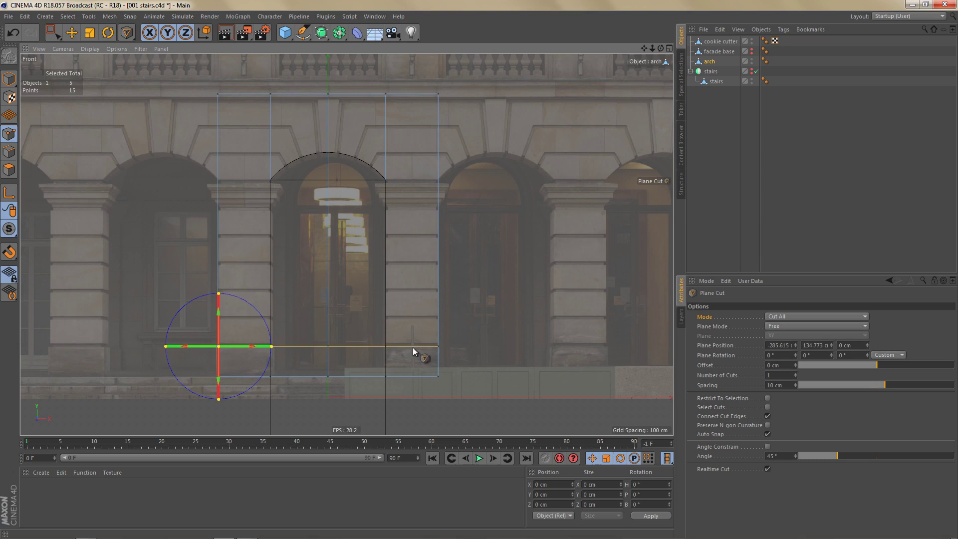
pyautogui.moveTo(412, 347); pyautogui.dragTo(362, 338, button='middle')
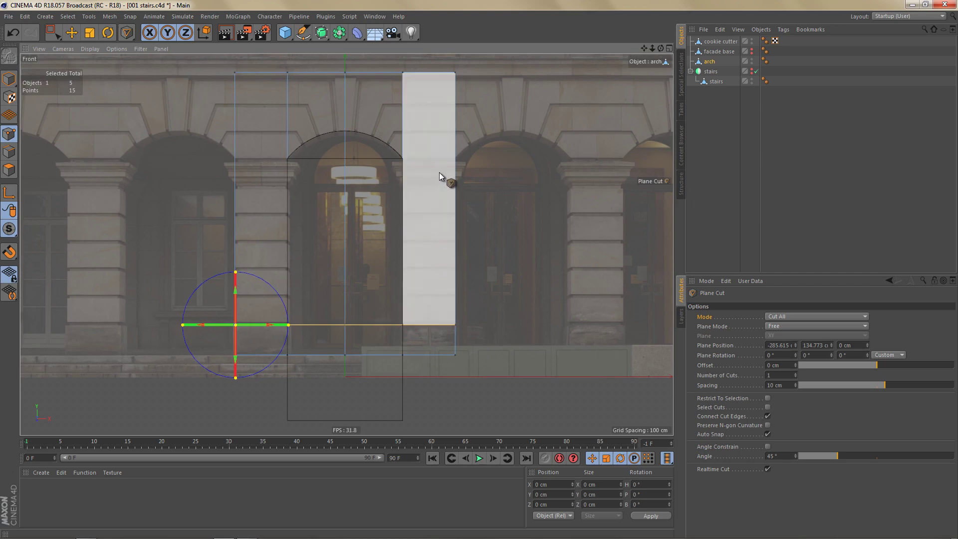
pyautogui.click(725, 374)
pyautogui.click(794, 374)
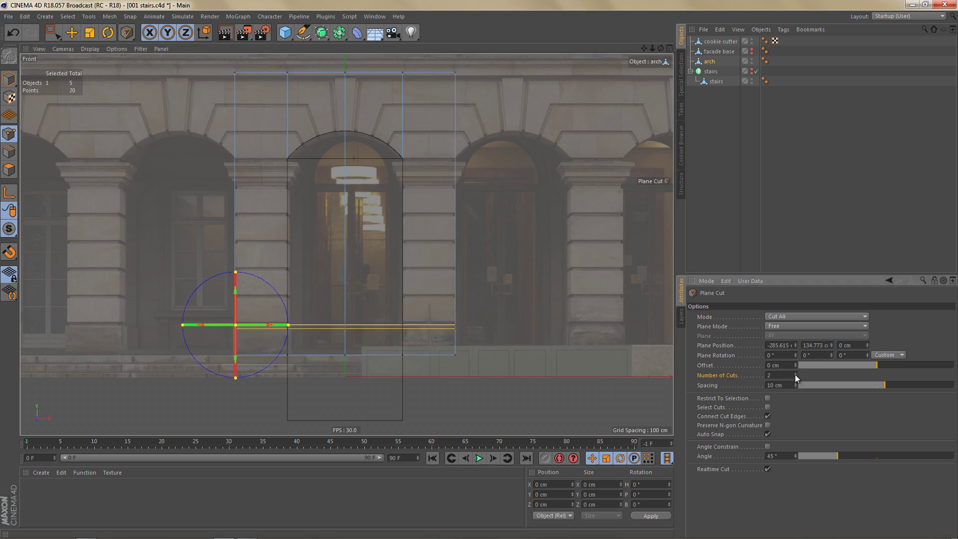
pyautogui.click(794, 374)
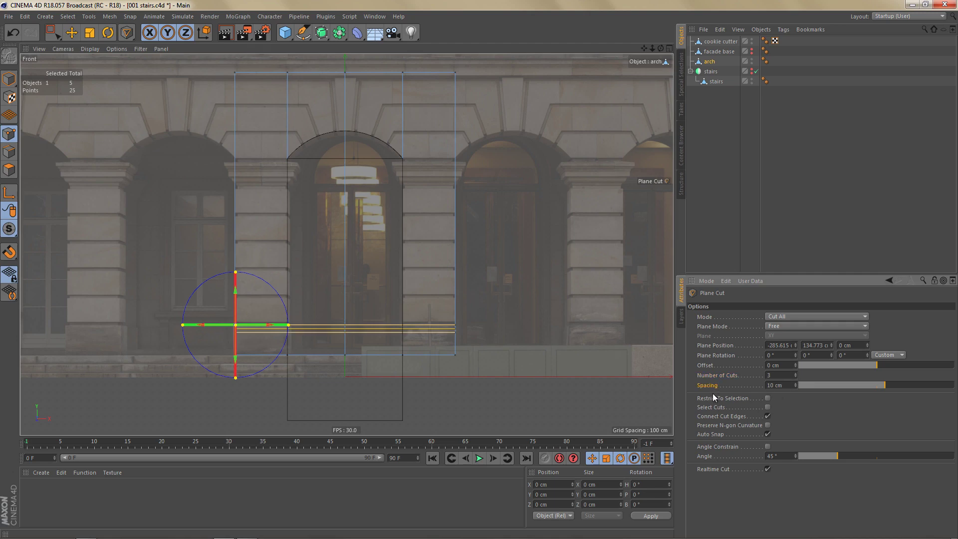
pyautogui.moveTo(793, 386); pyautogui.dragTo(795, 389)
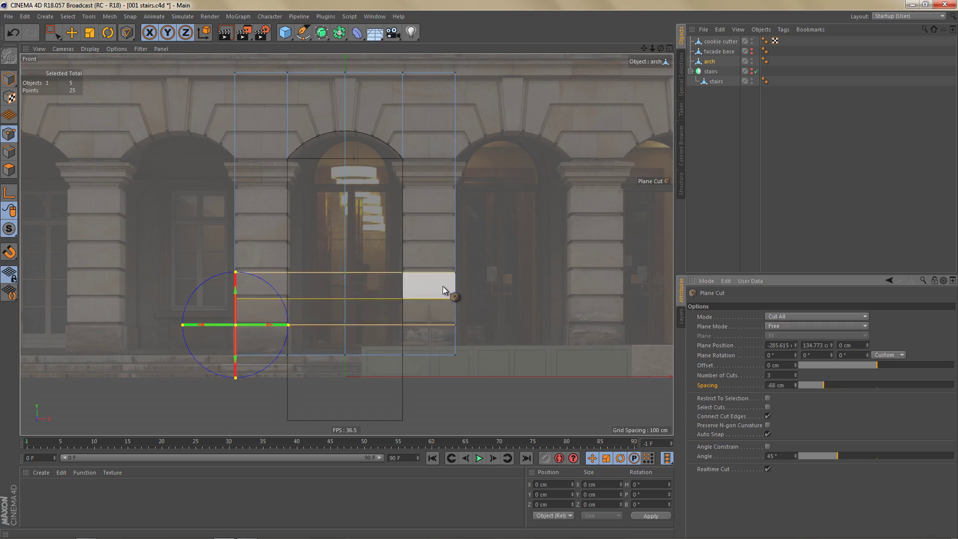
pyautogui.scroll(6, 442, 286)
pyautogui.scroll(4, 501, 320)
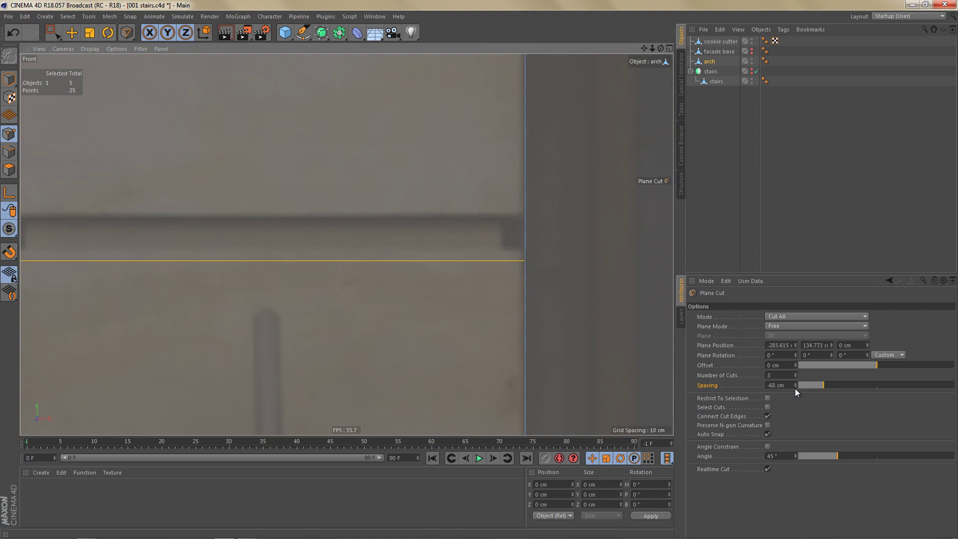
pyautogui.moveTo(795, 388); pyautogui.dragTo(794, 384)
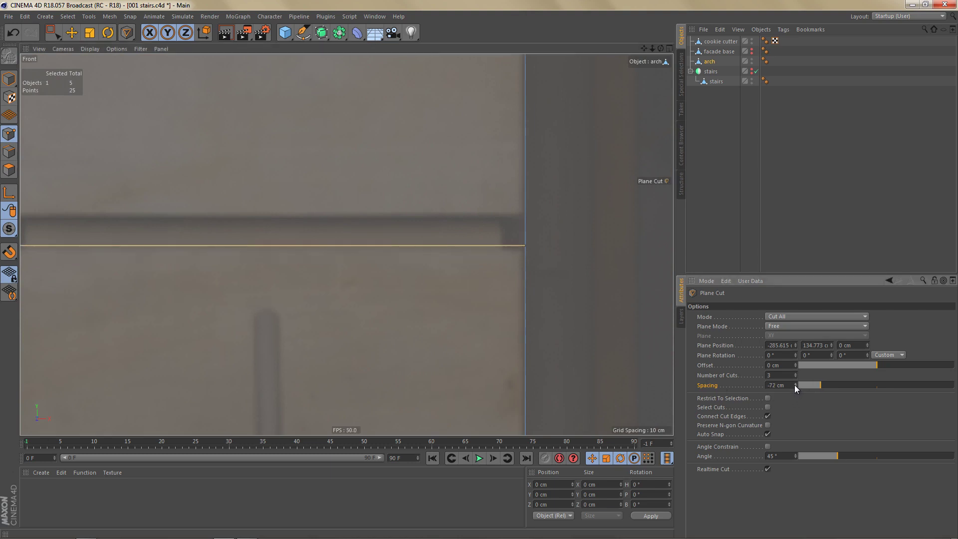
pyautogui.click(793, 384)
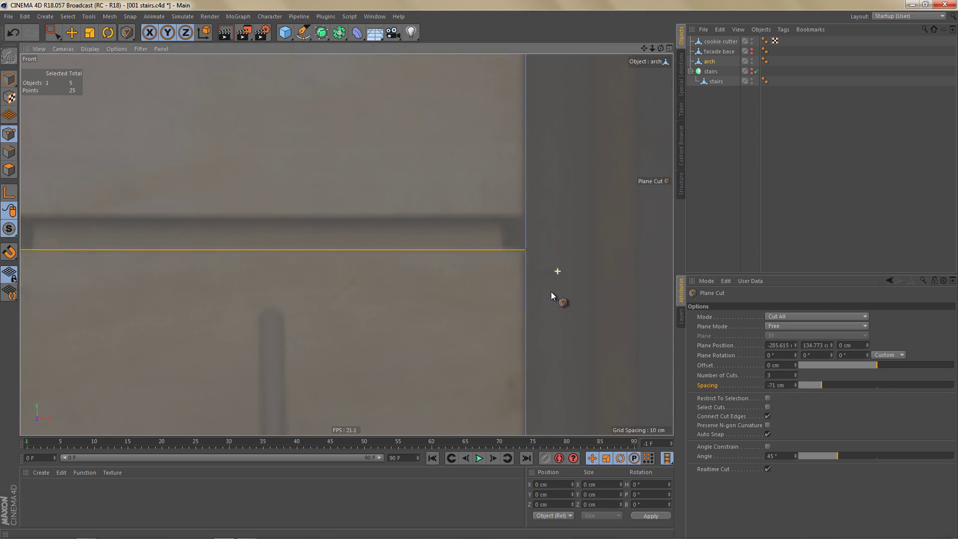
# Increase the Plane Cut's number of cuts to 10 so the rows reach the top of the arch object, and finish the cut.
pyautogui.scroll(-10, 553, 279)
pyautogui.keyDown('alt'); pyautogui.moveTo(420, 373); pyautogui.dragTo(371, 416, button='middle'); pyautogui.keyUp('alt')
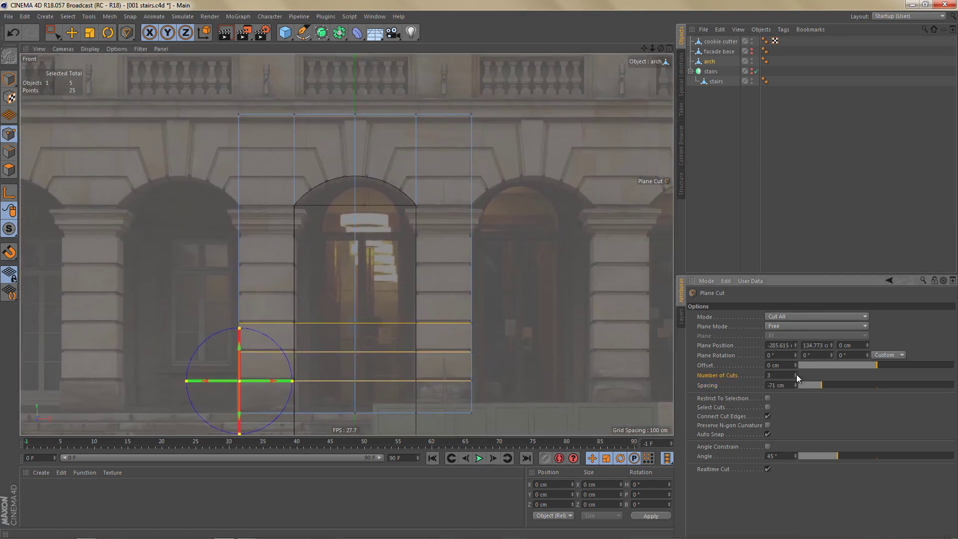
pyautogui.moveTo(795, 372); pyautogui.dragTo(794, 372)
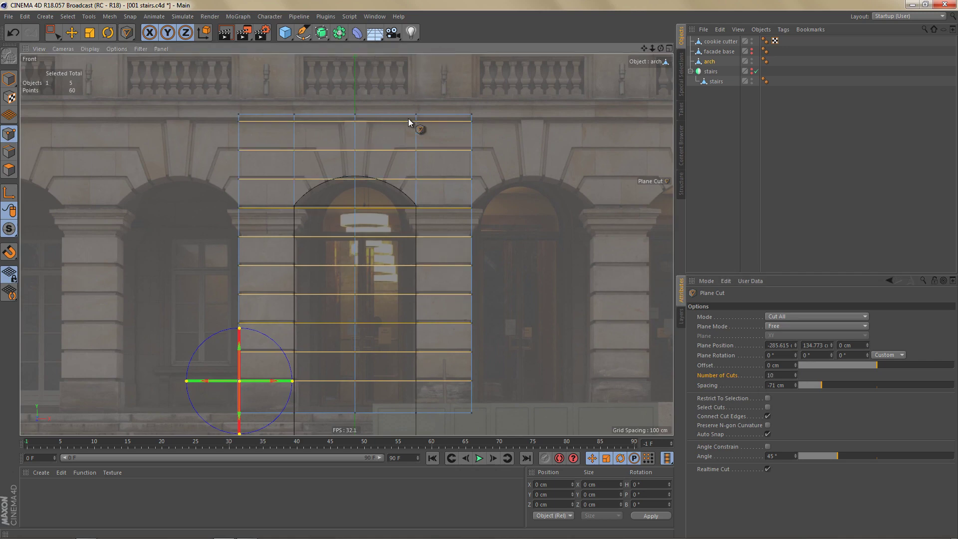
pyautogui.press('e')
# Make a second horizontal Plane Cut of 10 cuts spaced -71 cm, starting at the upper edge of the lowest joint, at about Y 144 cm.
pyautogui.keyDown('alt'); pyautogui.moveTo(399, 354); pyautogui.dragTo(358, 361, button='middle'); pyautogui.keyUp('alt')
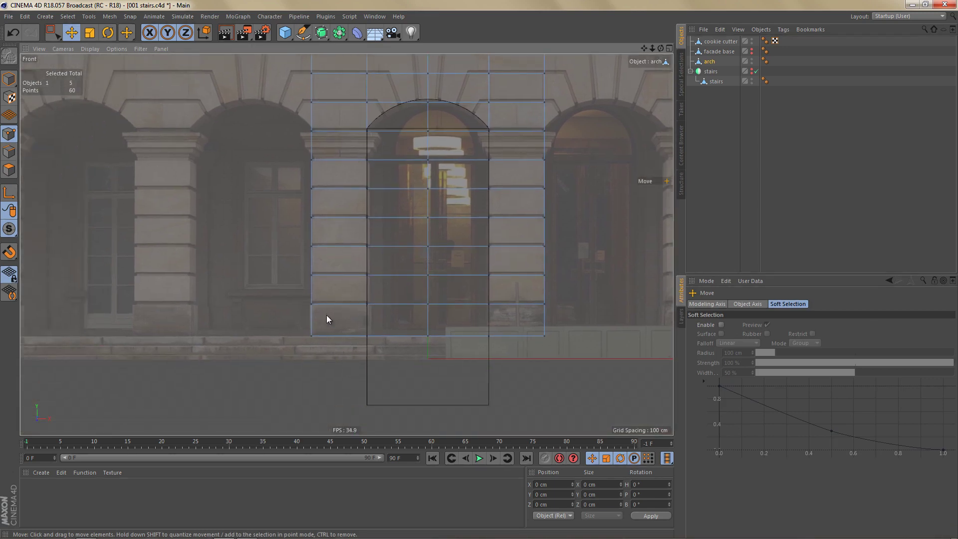
pyautogui.scroll(6, 327, 318)
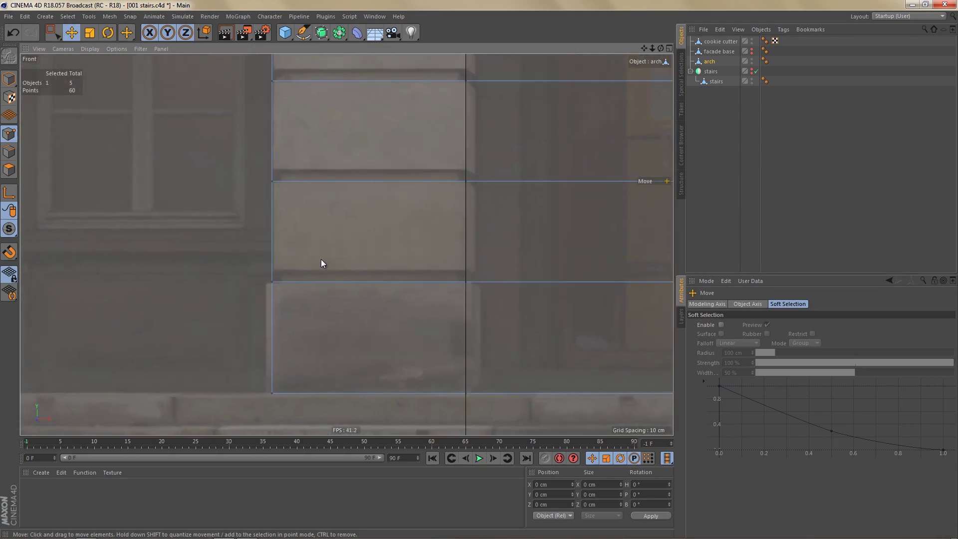
pyautogui.keyDown('alt'); pyautogui.moveTo(310, 260); pyautogui.dragTo(335, 264, button='right'); pyautogui.keyUp('alt')
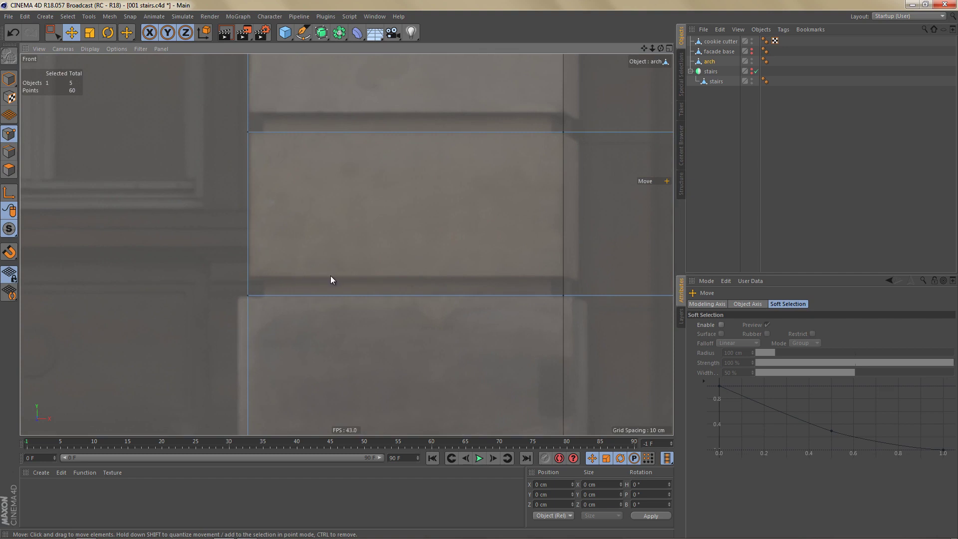
pyautogui.keyDown('alt'); pyautogui.moveTo(338, 271); pyautogui.dragTo(323, 287, button='middle'); pyautogui.keyUp('alt')
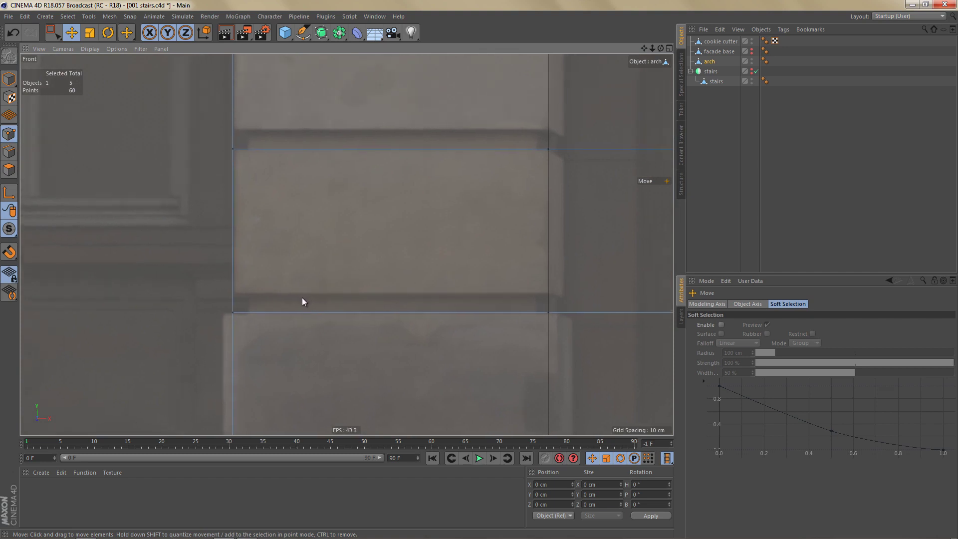
pyautogui.press('k')
pyautogui.press('j')
pyautogui.scroll(3, 236, 305)
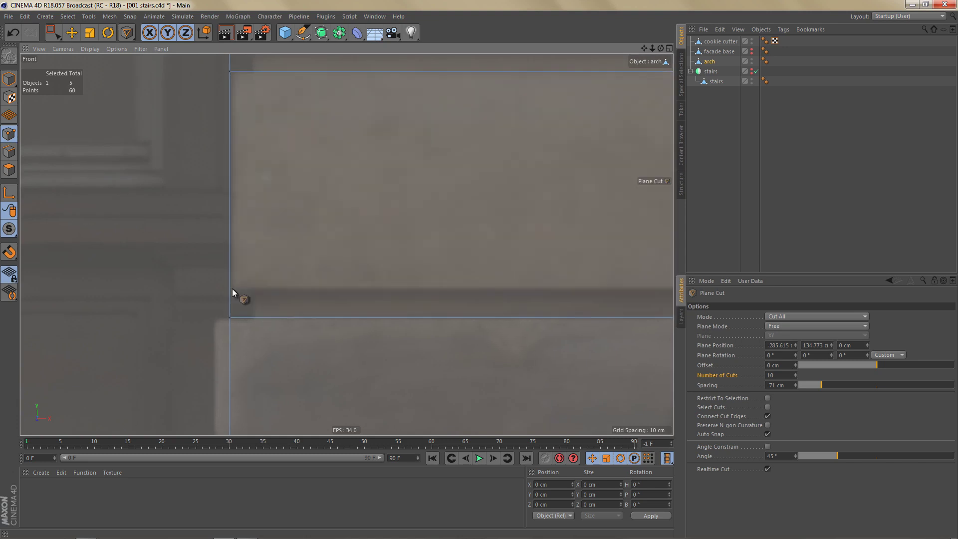
pyautogui.moveTo(230, 286); pyautogui.dragTo(242, 286)
pyautogui.scroll(-6, 325, 294)
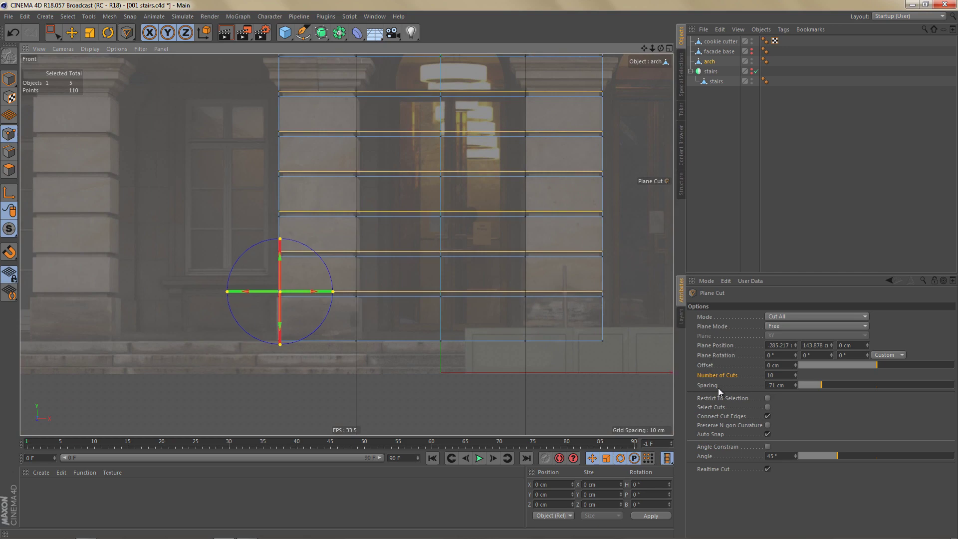
pyautogui.scroll(-4, 382, 261)
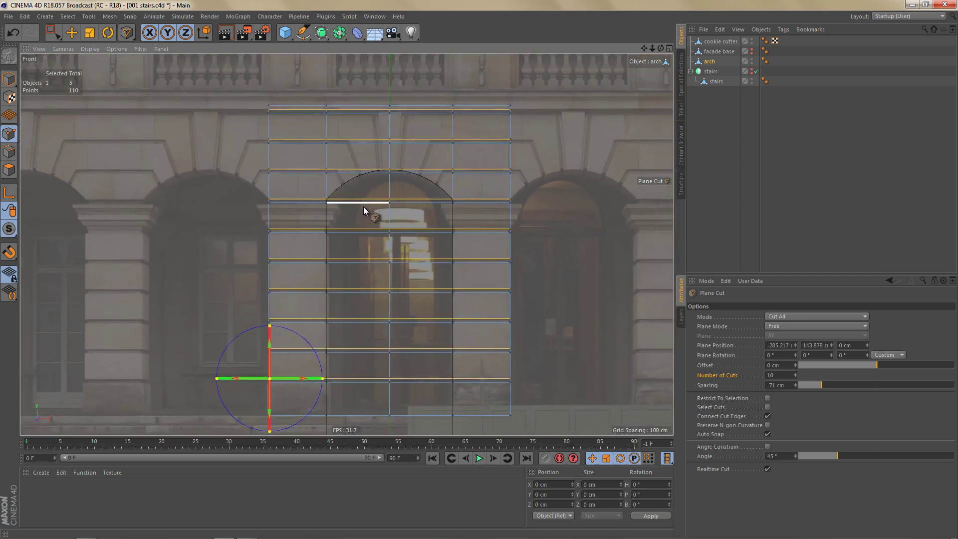
pyautogui.press('e')
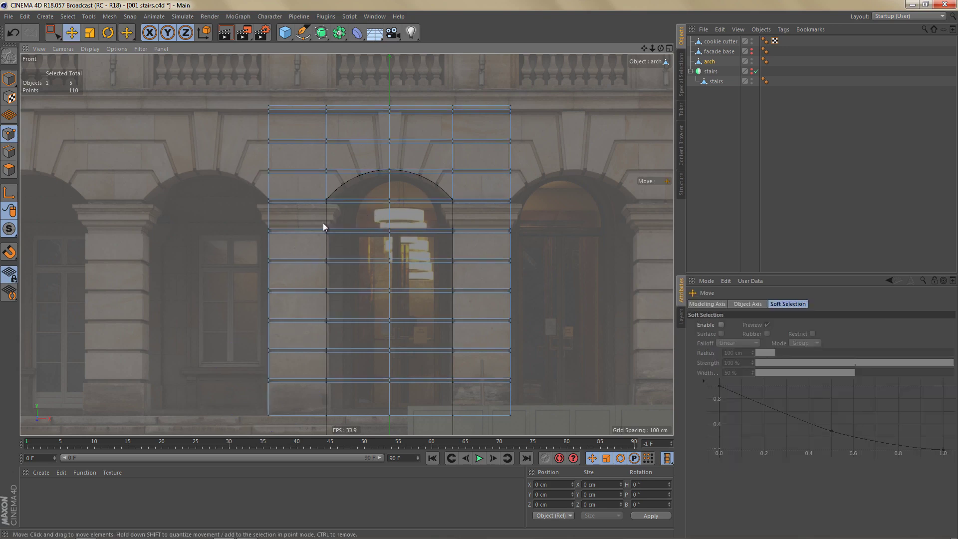
# Select the two horizontal edge loops of the arch object directly above and below the pillar capitals' mouldings and dissolve them.
pyautogui.scroll(2, 337, 219)
pyautogui.scroll(3, 285, 205)
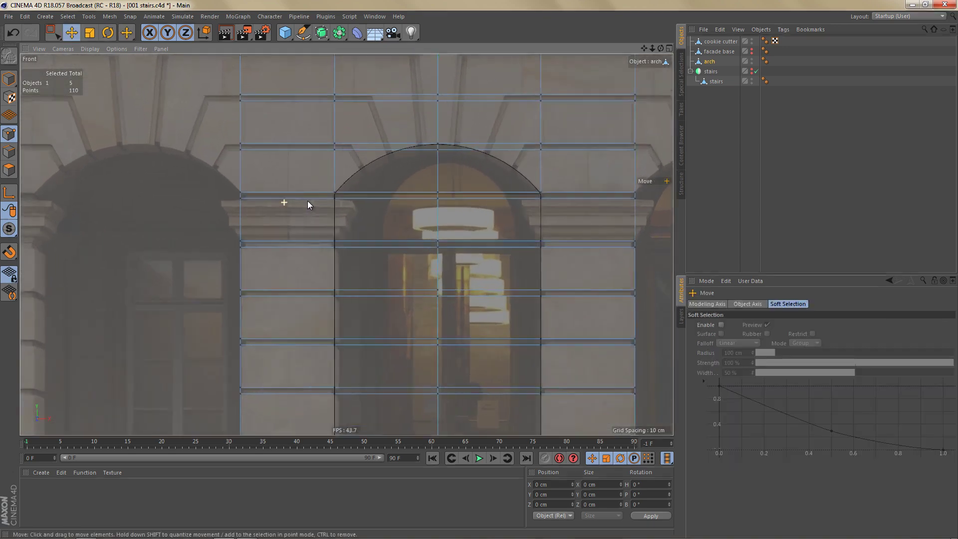
pyautogui.scroll(2, 327, 203)
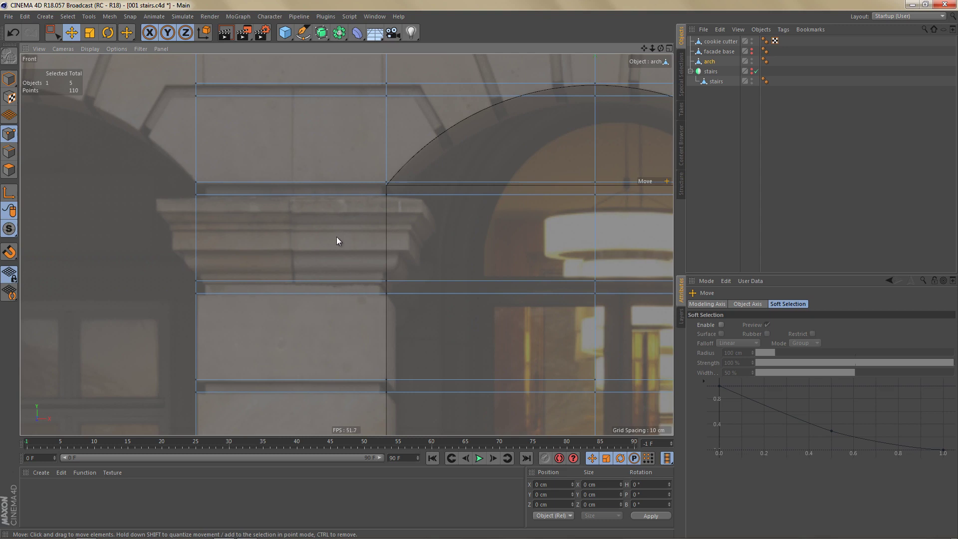
pyautogui.scroll(-10, 336, 238)
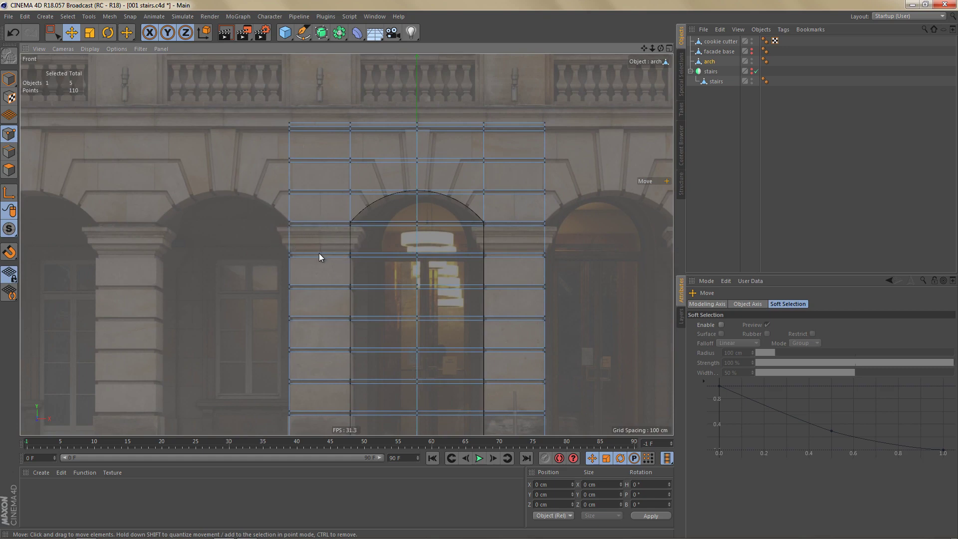
pyautogui.keyDown('alt'); pyautogui.moveTo(313, 250); pyautogui.dragTo(379, 242, button='right'); pyautogui.keyUp('alt')
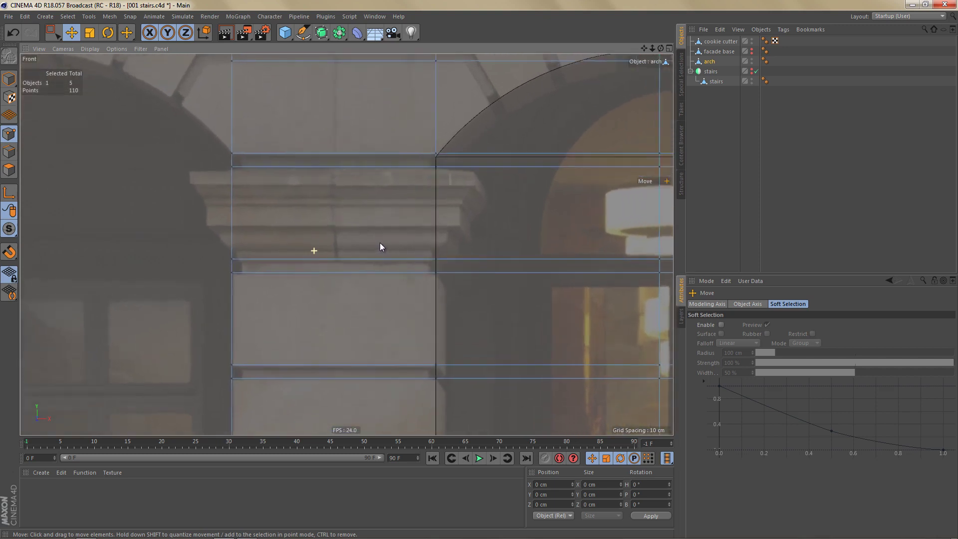
pyautogui.press('Return')
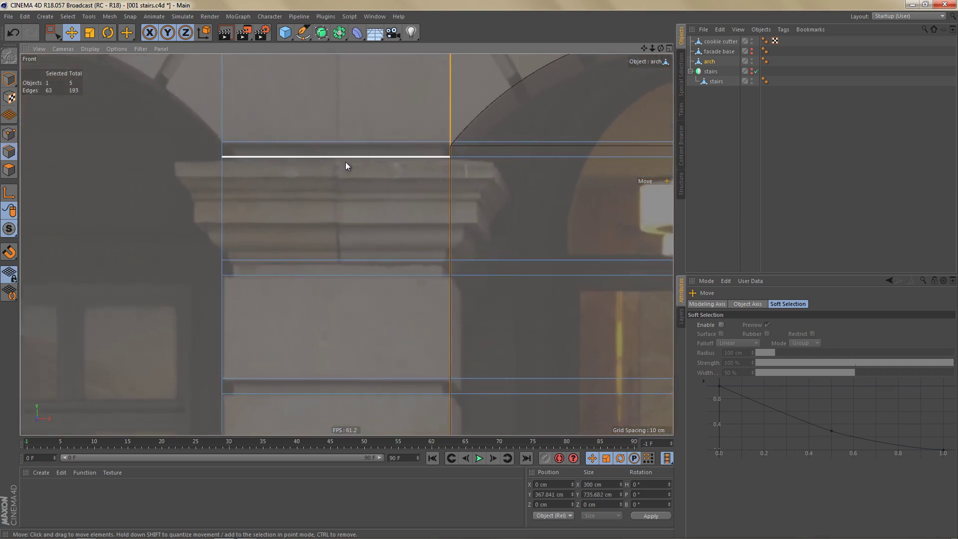
pyautogui.click(345, 158)
pyautogui.keyDown('shift'); pyautogui.click(330, 259); pyautogui.keyUp('shift')
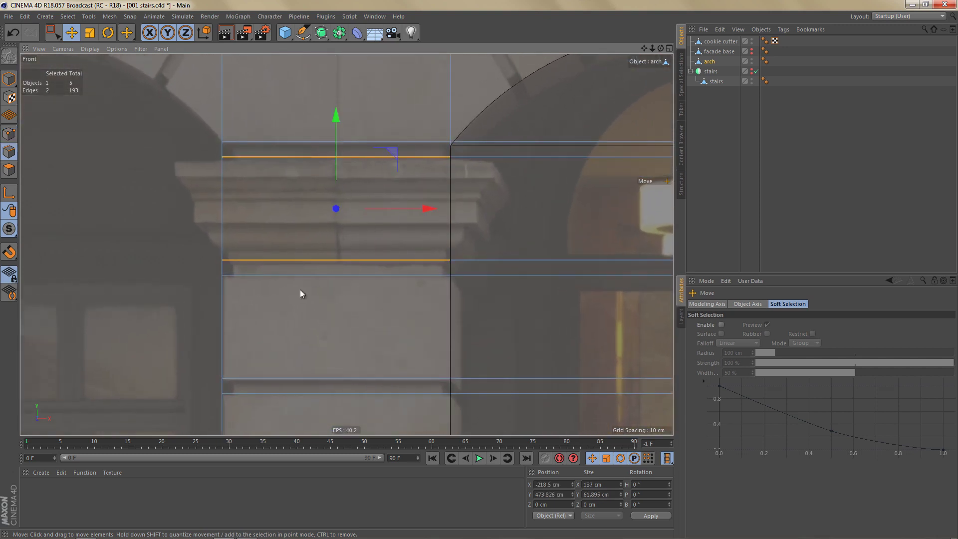
pyautogui.keyDown('alt'); pyautogui.moveTo(292, 289); pyautogui.dragTo(253, 292, button='right'); pyautogui.keyUp('alt')
pyautogui.keyDown('alt'); pyautogui.moveTo(253, 292); pyautogui.dragTo(173, 295, button='middle'); pyautogui.keyUp('alt')
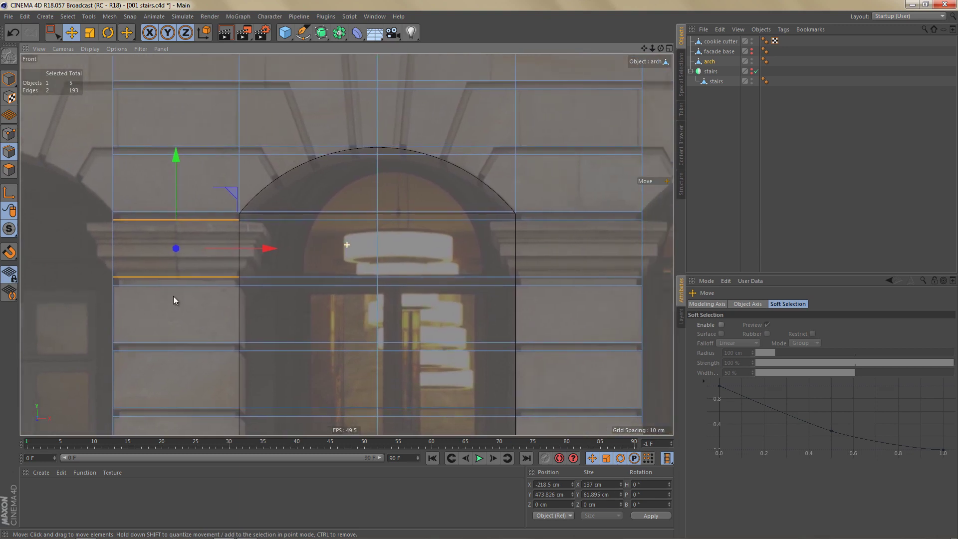
pyautogui.doubleClick(292, 220)
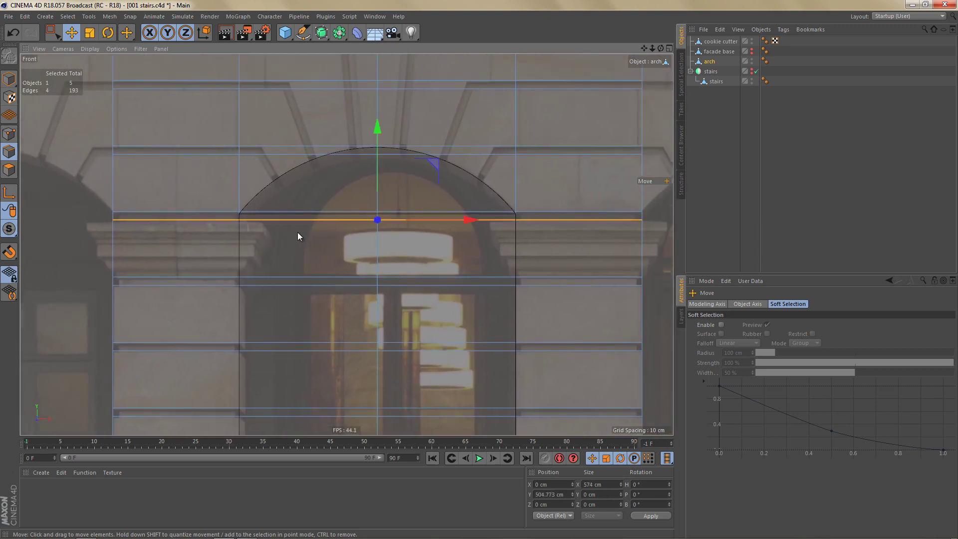
pyautogui.keyDown('shift'); pyautogui.doubleClick(305, 276); pyautogui.keyUp('shift')
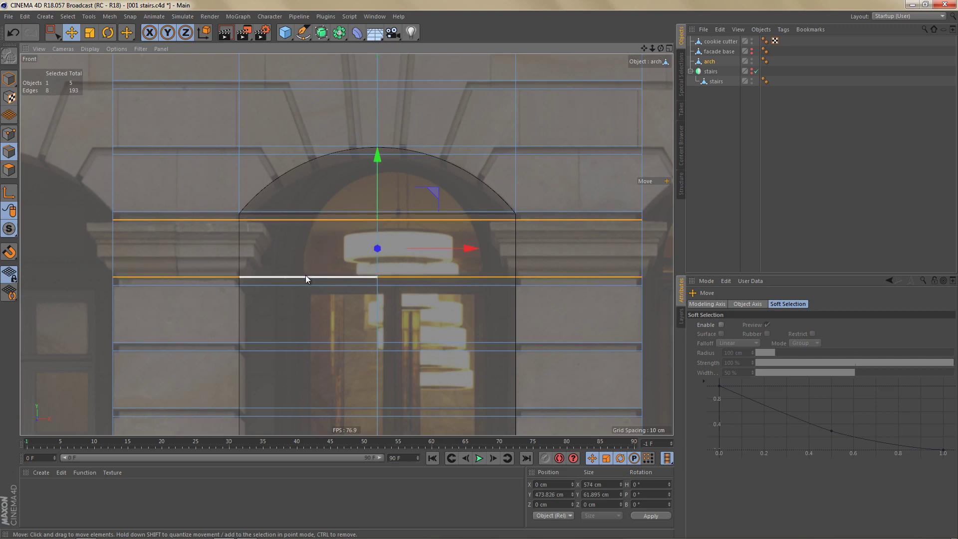
pyautogui.rightClick(447, 136)
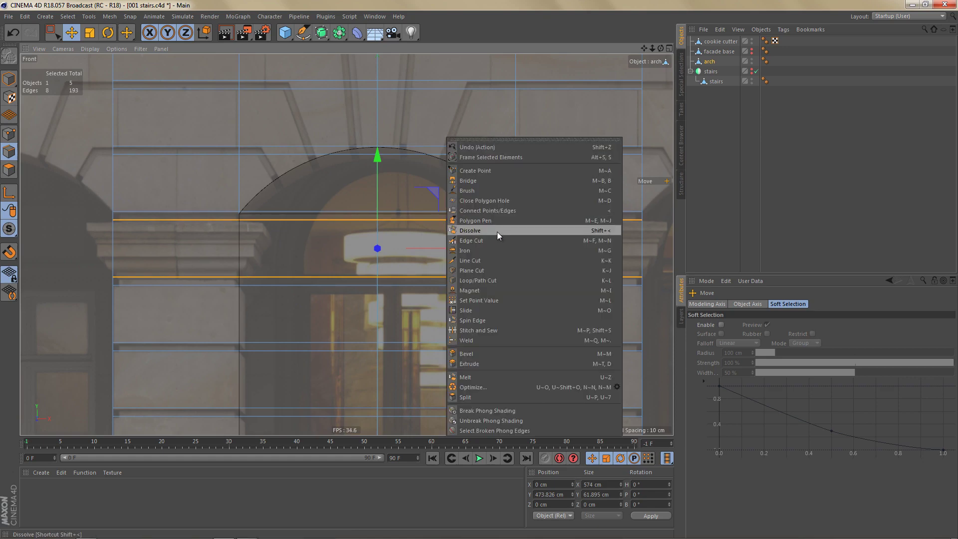
pyautogui.click(496, 231)
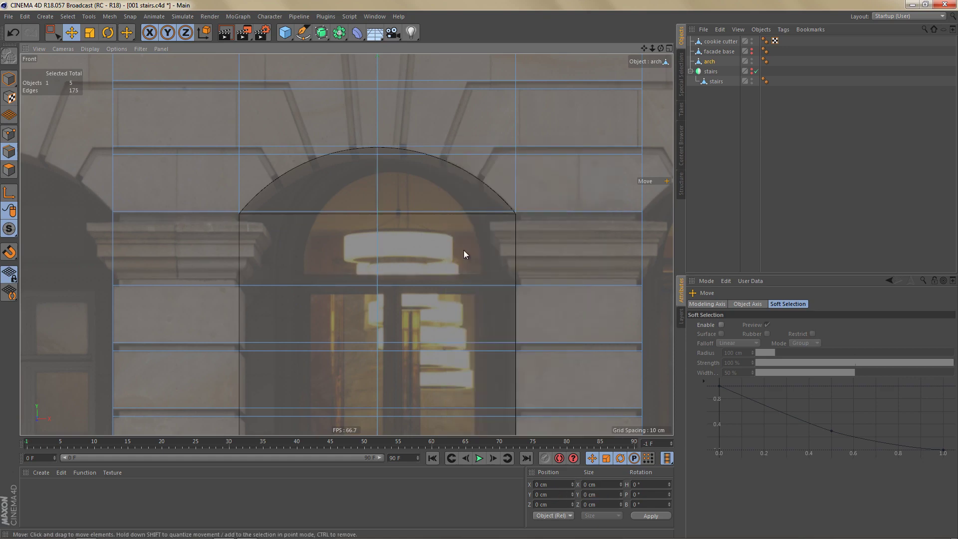
# Select all edges of the cookie cutter's arched top, including its straight base edges, with Rectangle Selection.
pyautogui.scroll(5, 433, 201)
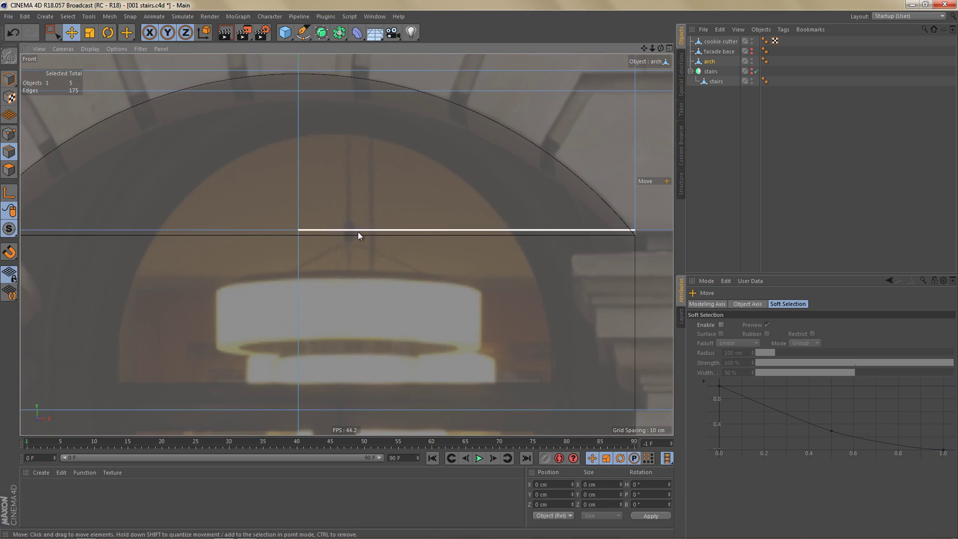
pyautogui.scroll(3, 356, 232)
pyautogui.scroll(2, 354, 239)
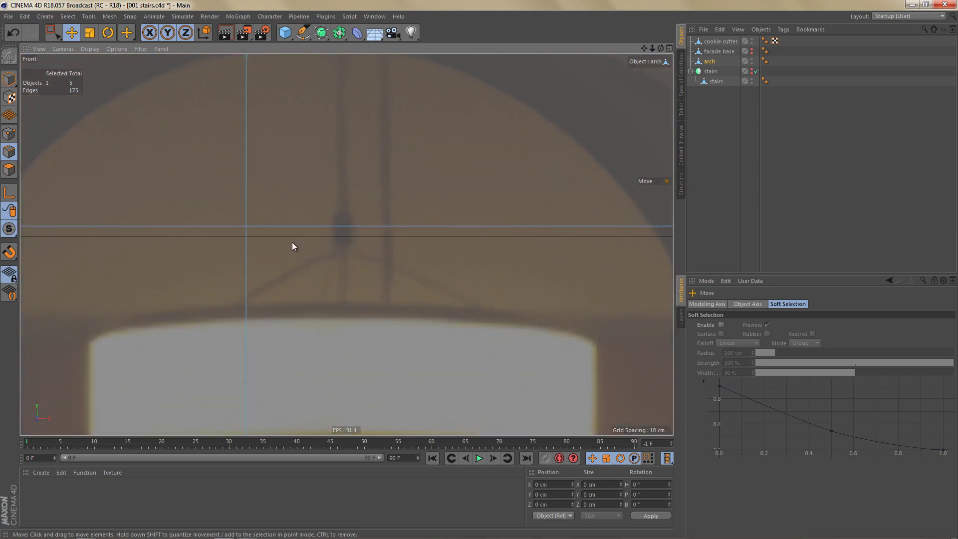
pyautogui.scroll(-5, 325, 276)
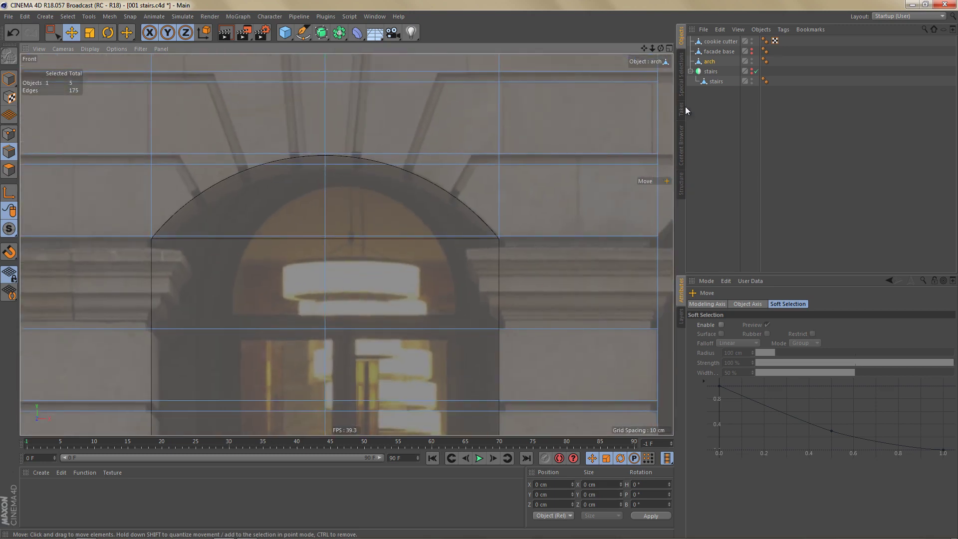
pyautogui.click(718, 41)
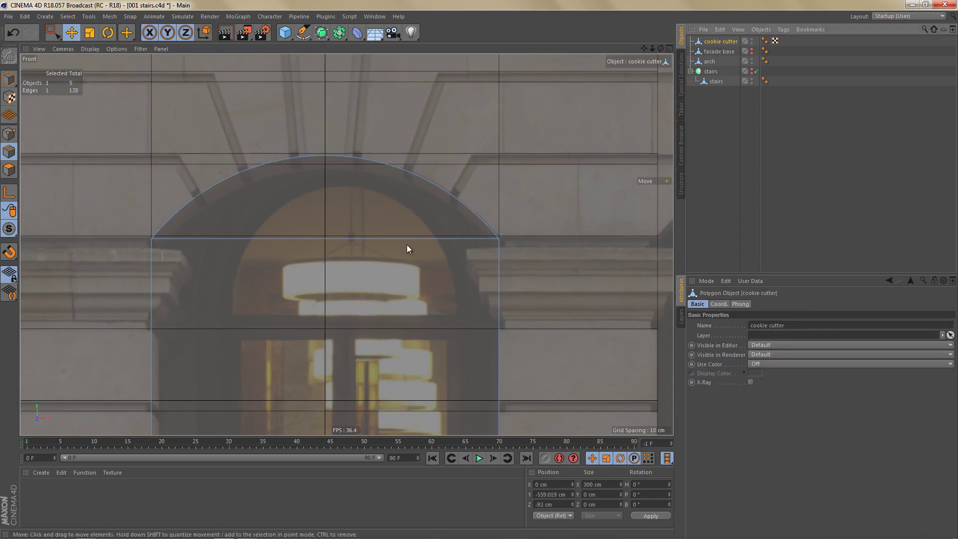
pyautogui.press('0')
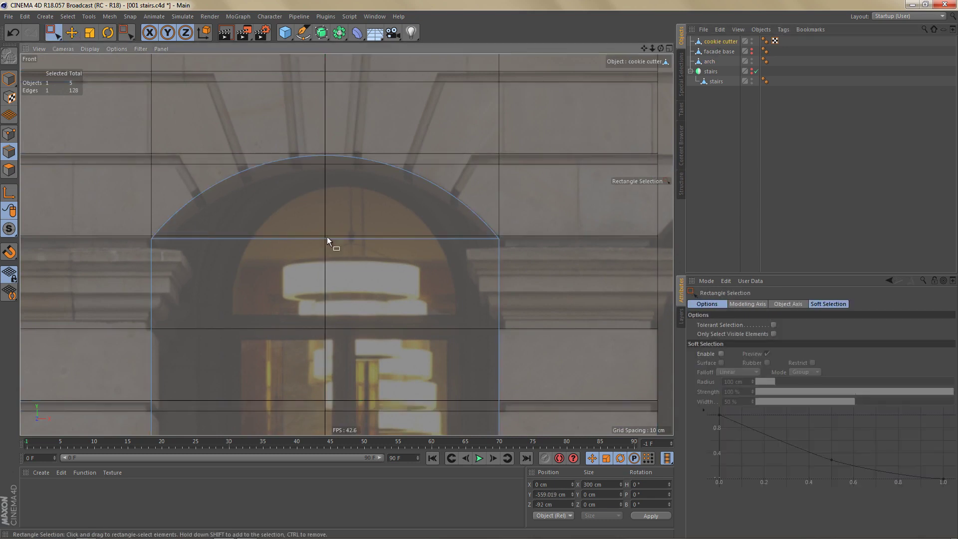
pyautogui.moveTo(132, 128); pyautogui.dragTo(535, 269)
pyautogui.scroll(10, 297, 224)
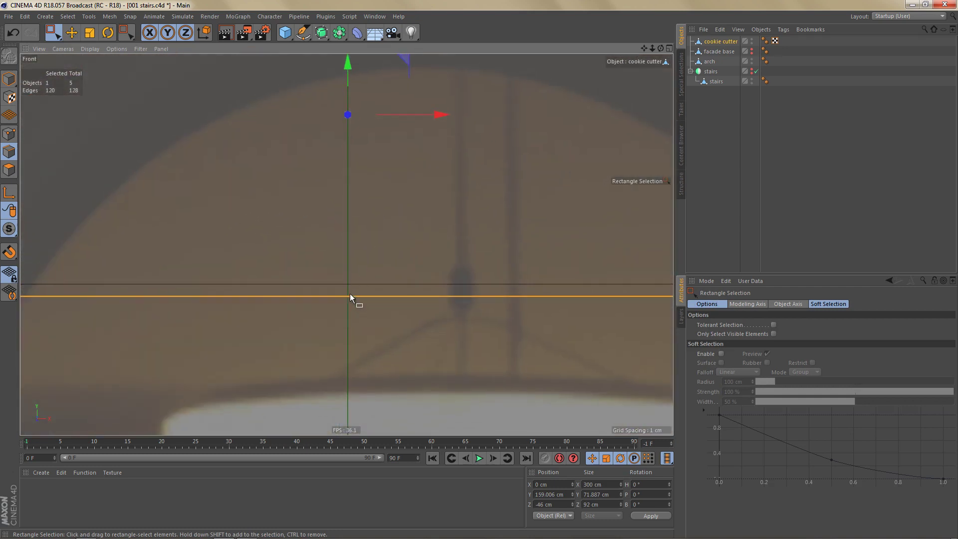
# Reposition the axis of the cookie cutter's selected edges onto the middle of the arched top's straight base edge.
pyautogui.scroll(3, 349, 293)
pyautogui.scroll(-5, 372, 269)
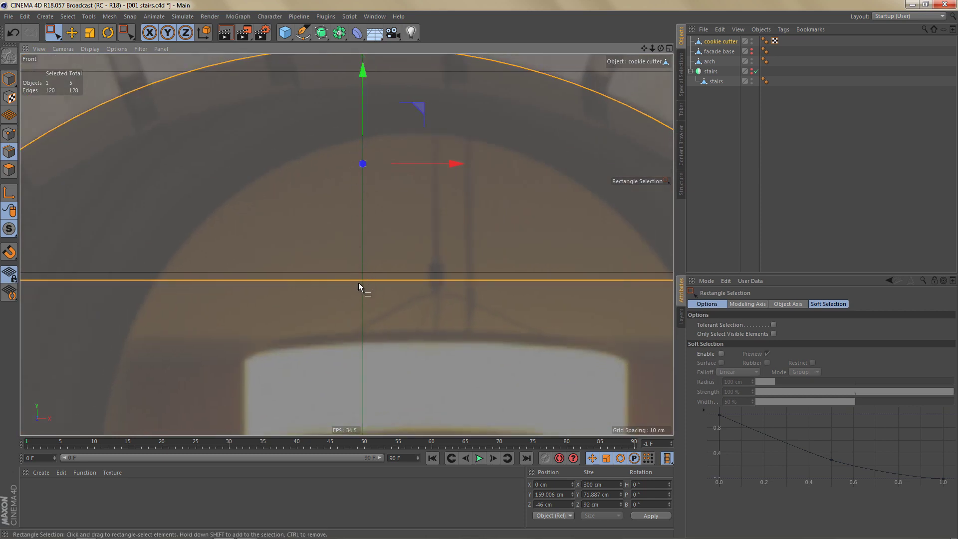
pyautogui.keyDown('alt'); pyautogui.moveTo(326, 255); pyautogui.dragTo(352, 250, button='middle'); pyautogui.keyUp('alt')
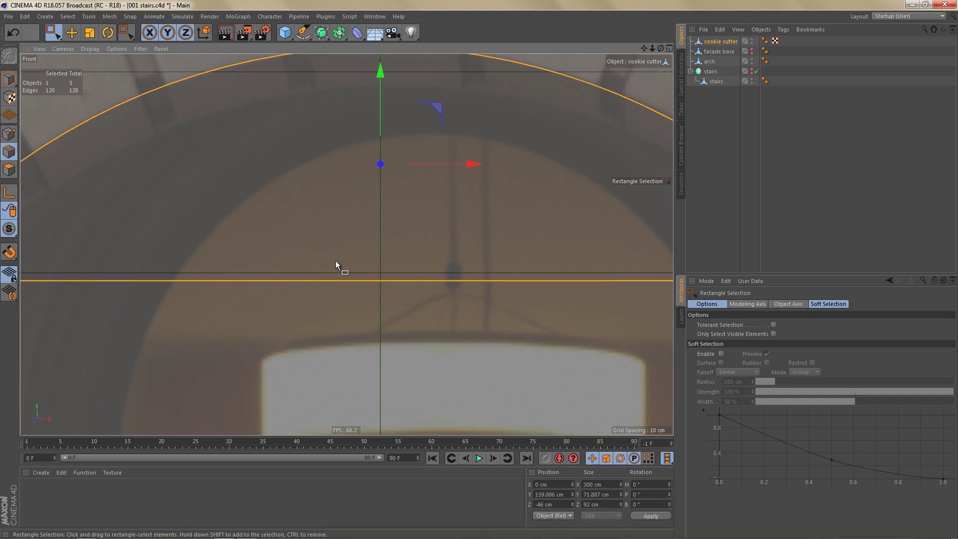
pyautogui.click(14, 193)
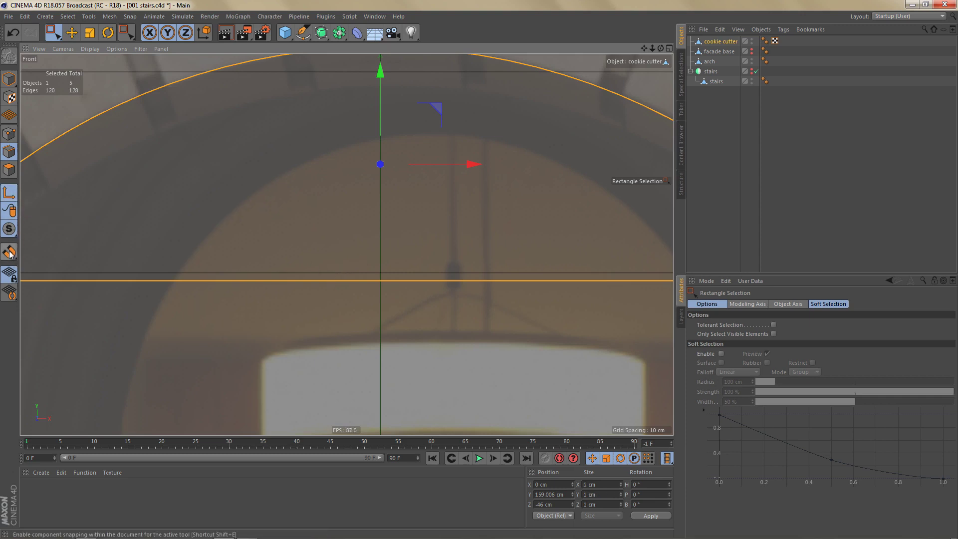
pyautogui.click(10, 254)
pyautogui.click(71, 32)
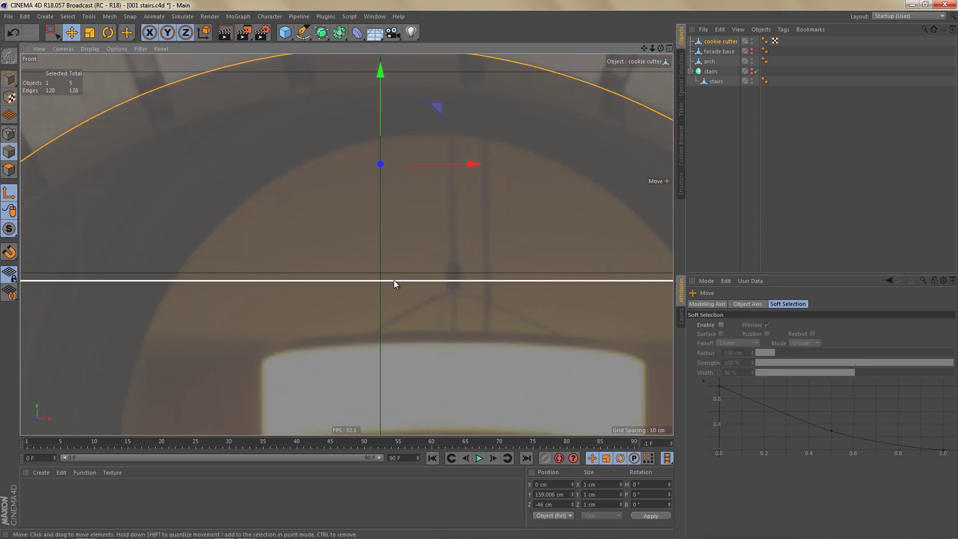
pyautogui.moveTo(381, 280); pyautogui.dragTo(375, 298)
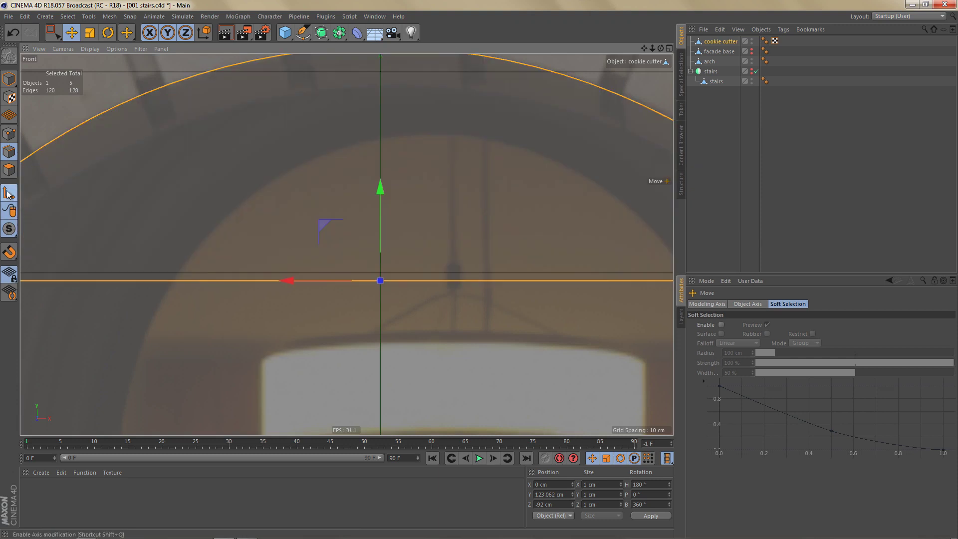
pyautogui.click(8, 194)
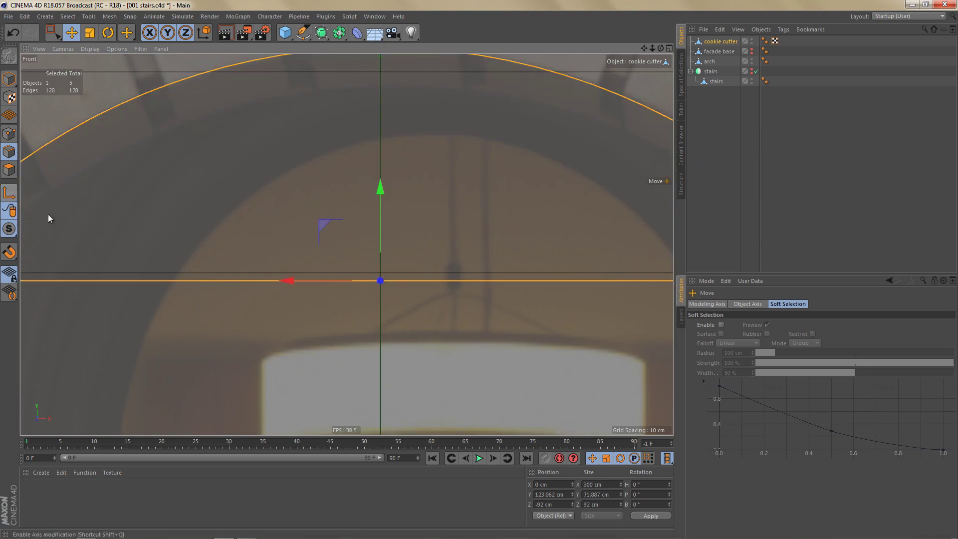
# Raise the cookie cutter's arched top with snapping onto the arch object's horizontal cut just above, at about Y 125.5 cm, and inspect it in perspective.
pyautogui.click(9, 252)
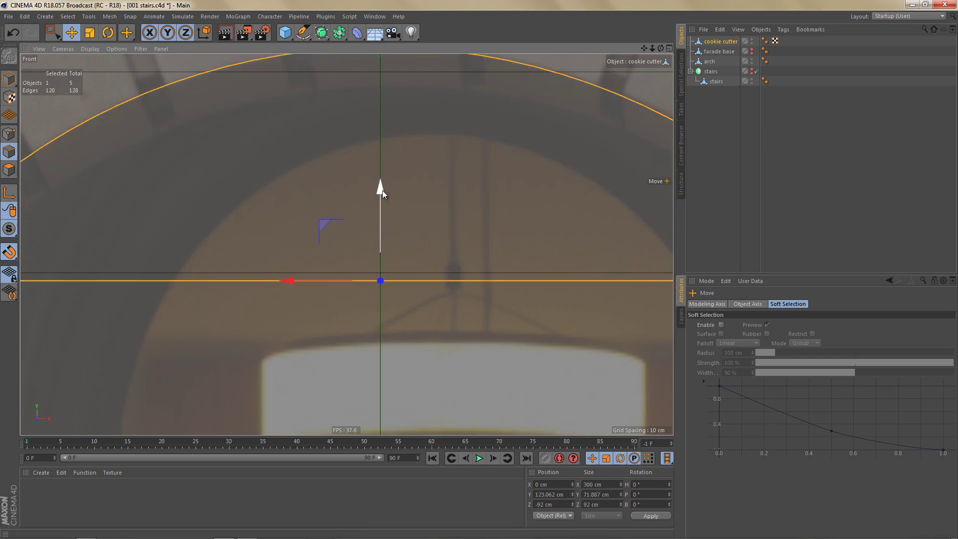
pyautogui.moveTo(382, 190); pyautogui.dragTo(384, 186)
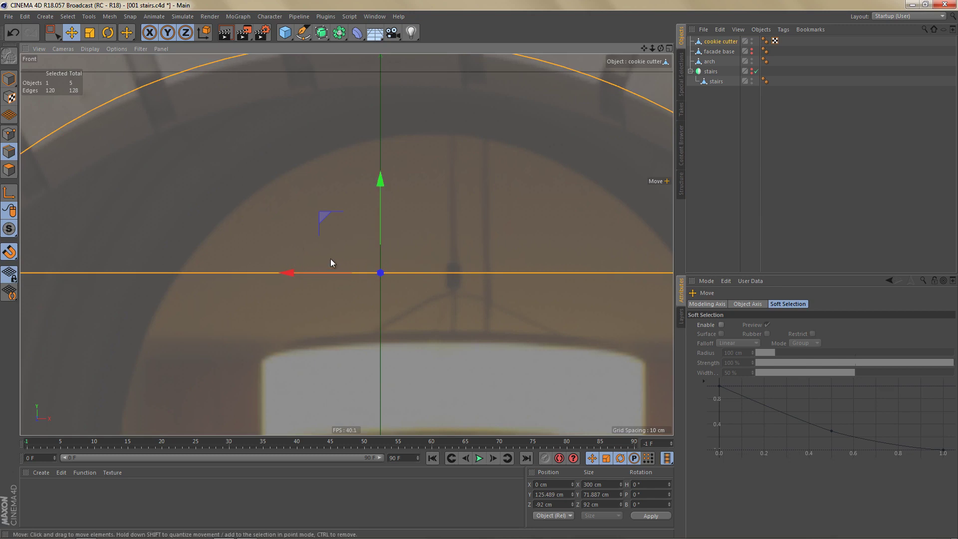
pyautogui.scroll(-3, 343, 249)
pyautogui.keyDown('alt'); pyautogui.moveTo(348, 266); pyautogui.dragTo(374, 266, button='middle'); pyautogui.keyUp('alt')
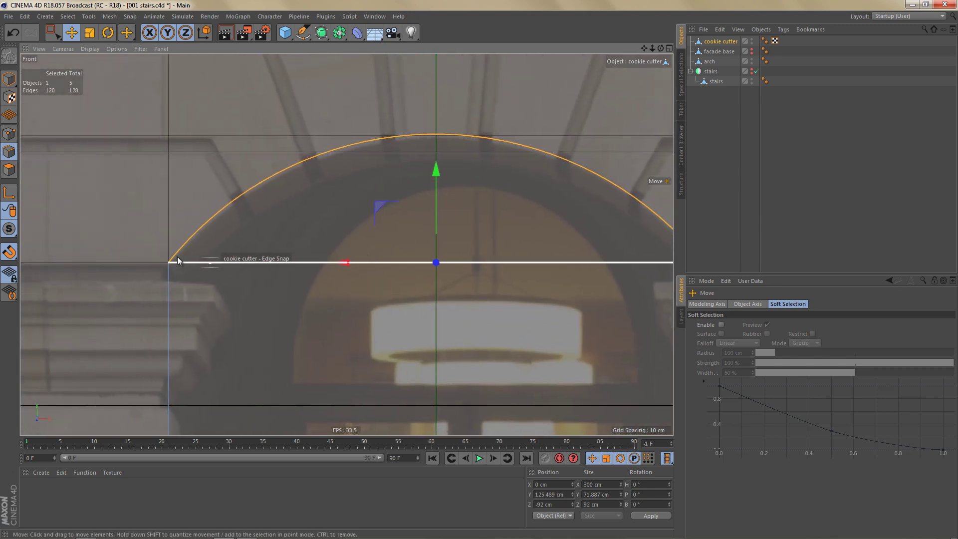
pyautogui.click(9, 252)
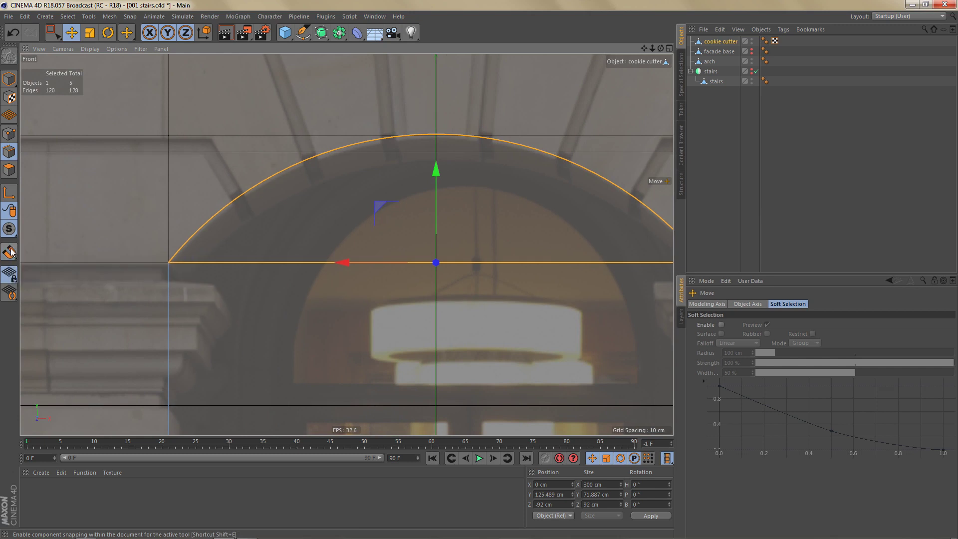
pyautogui.scroll(-5, 306, 276)
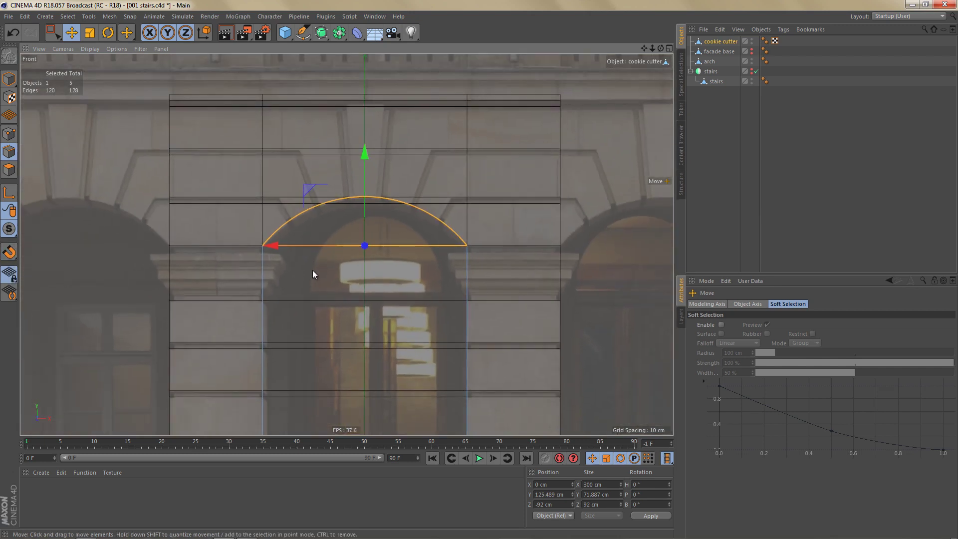
pyautogui.middleClick(312, 270)
pyautogui.middleClick(235, 163)
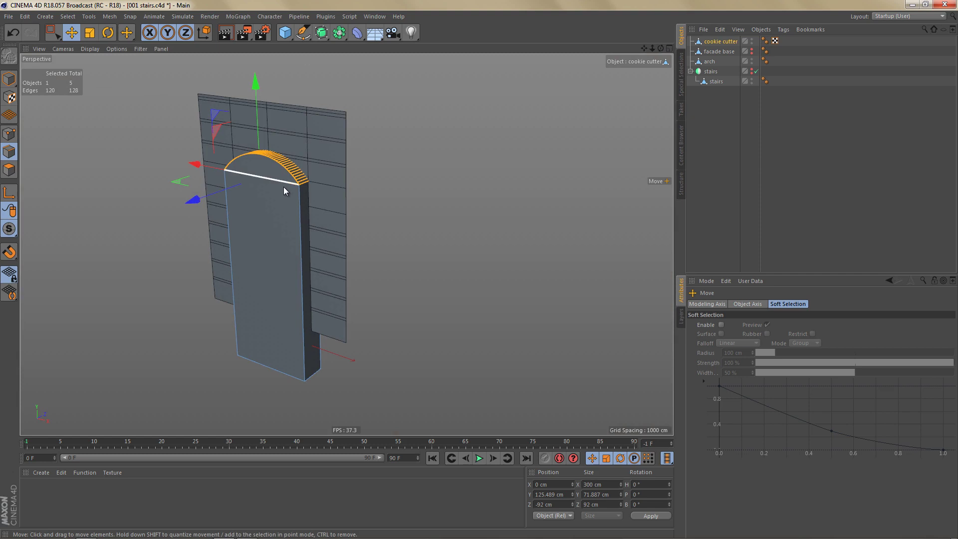